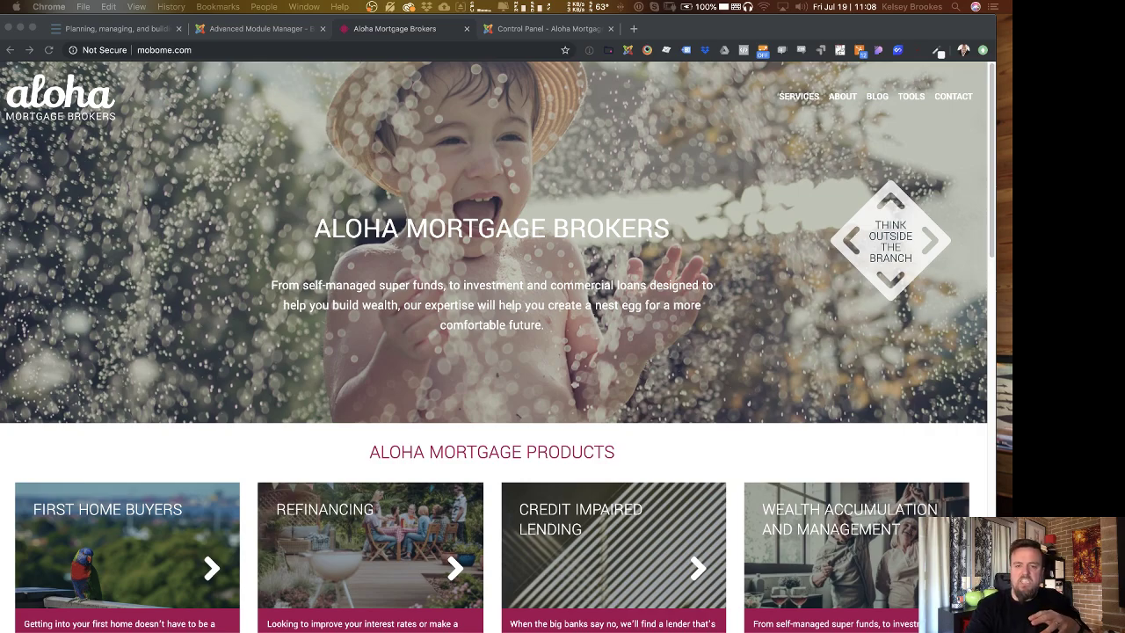
Look over the Aloha Mortgage Brokers home page banner and its mortgage product blocks.
click(393, 486)
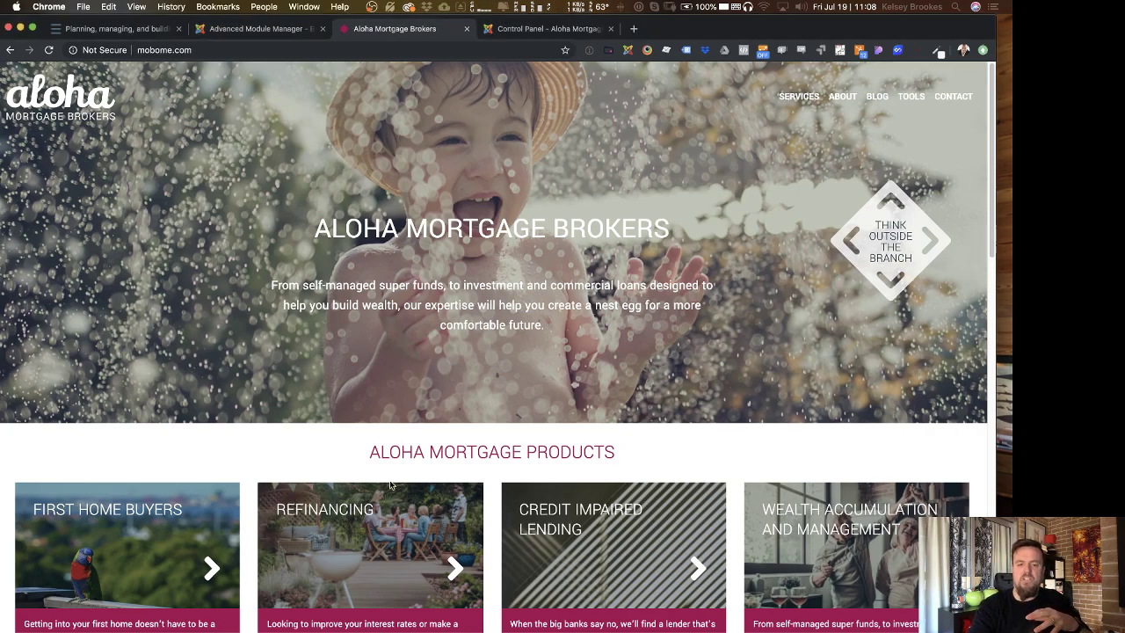
scroll(390, 484, down, 2)
scroll(390, 484, down, 3)
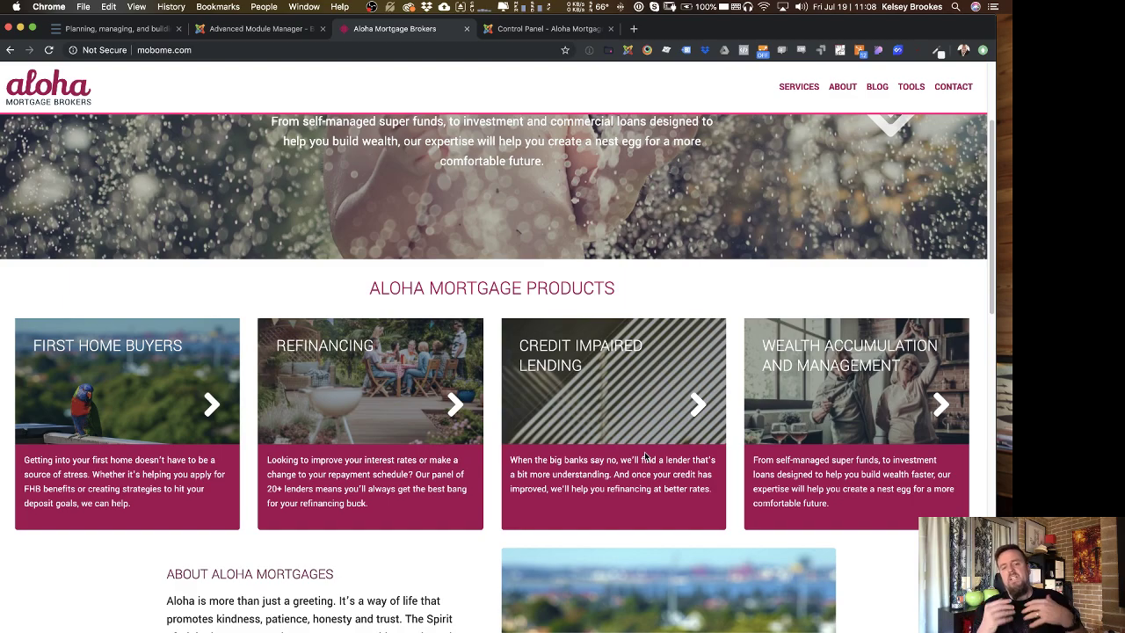
scroll(644, 456, up, 4)
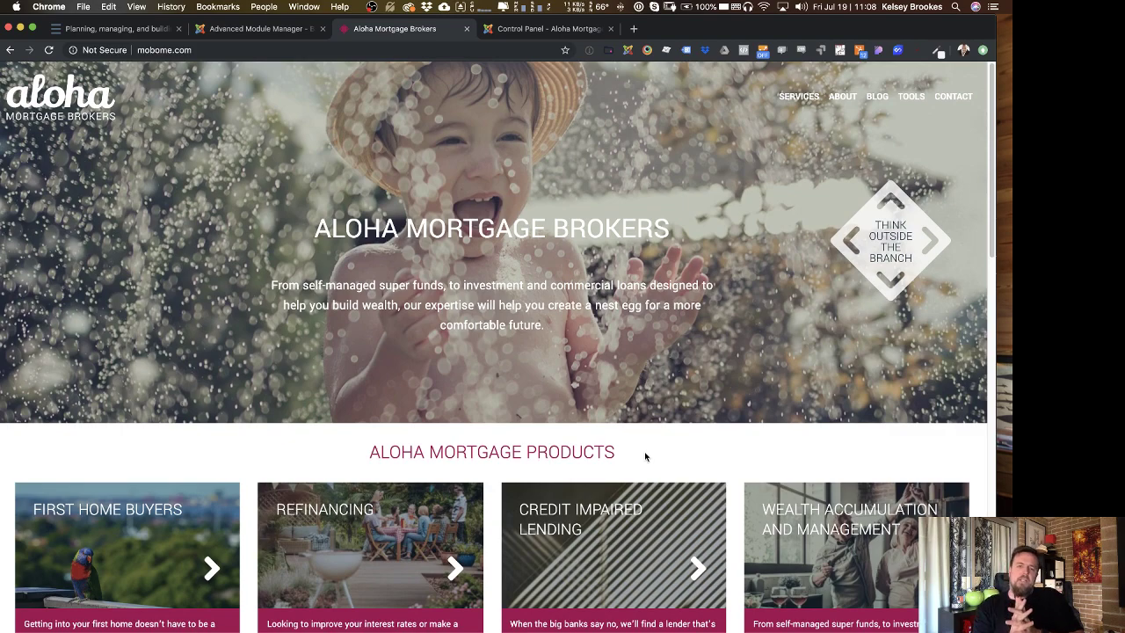
Open the K2 categories list in the site's Joomla administrator.
click(567, 33)
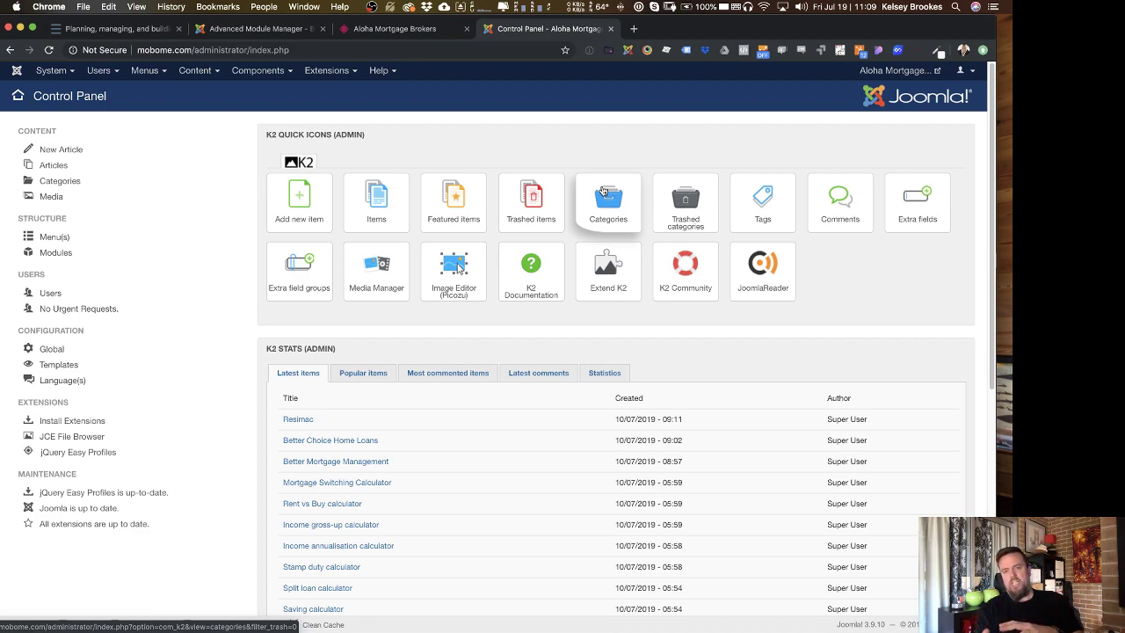
click(603, 192)
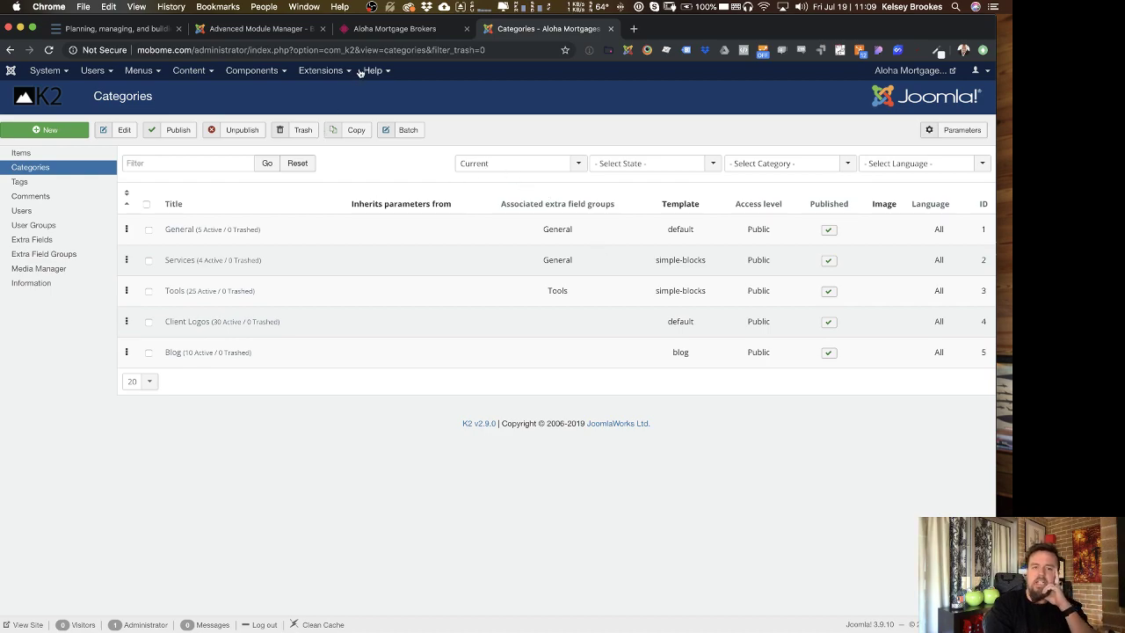
Open the website's Services page and examine its introduction text and the four service blocks.
click(368, 31)
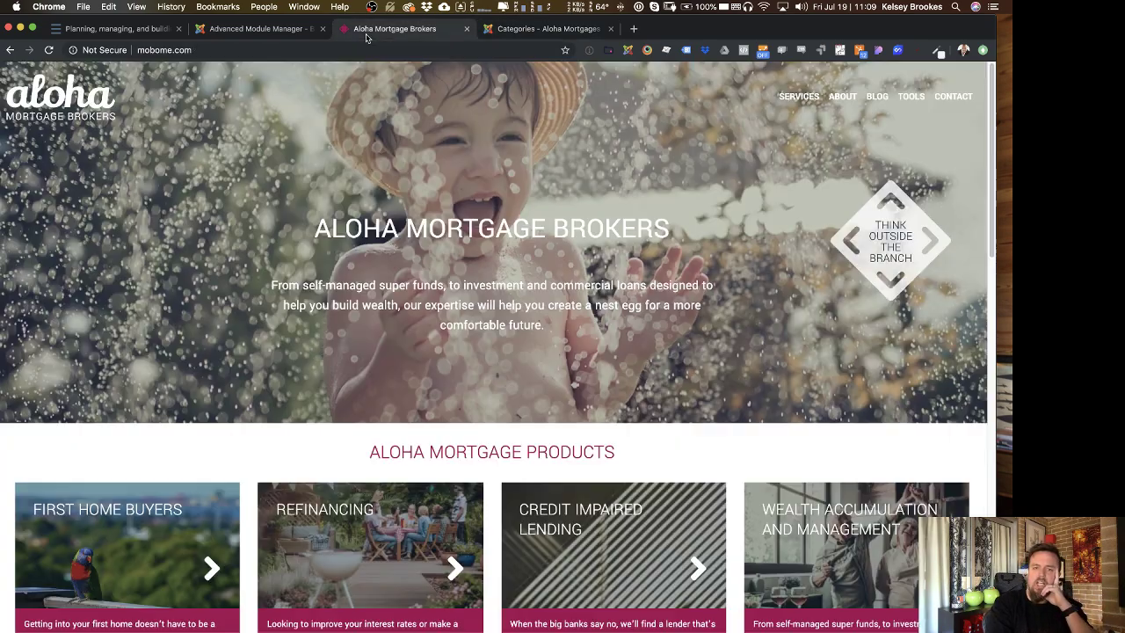
scroll(580, 277, down, 1)
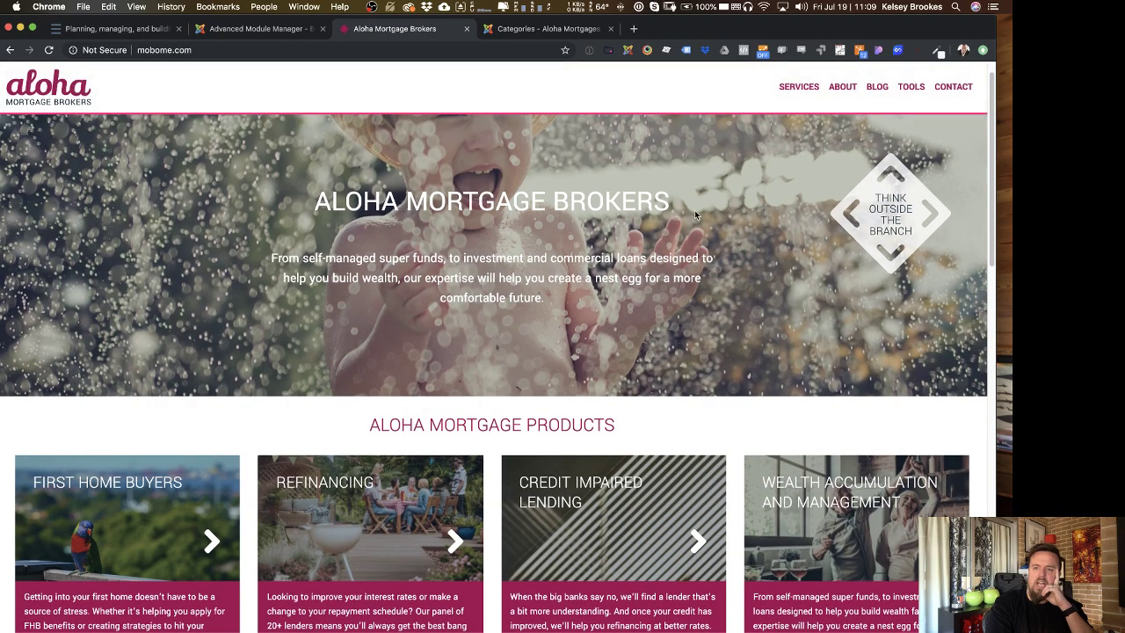
click(821, 85)
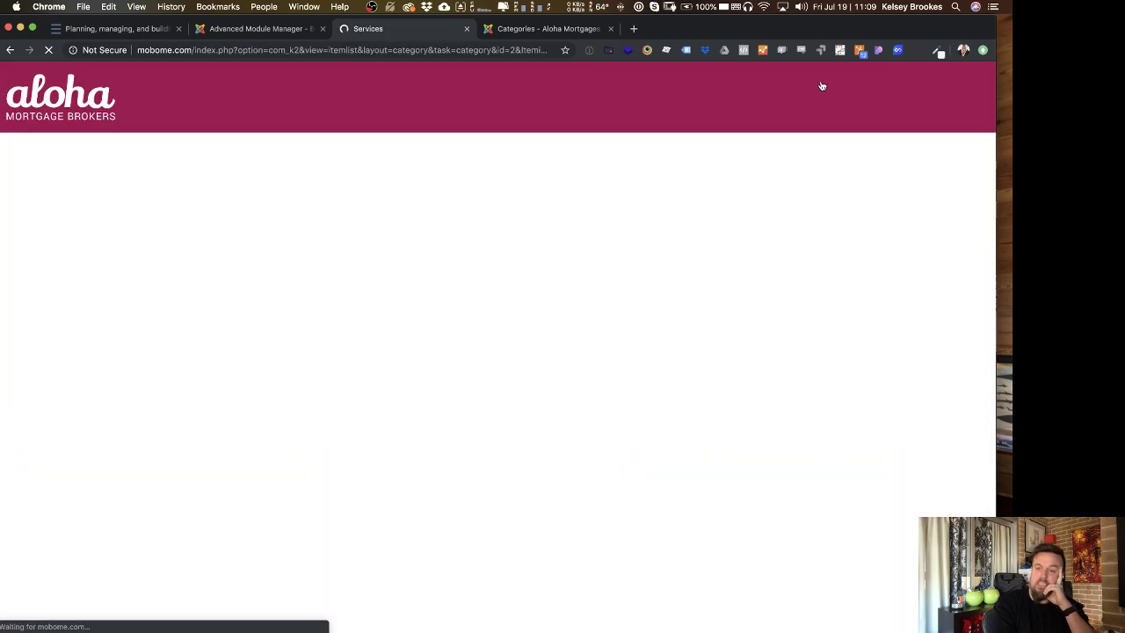
scroll(362, 385, down, 3)
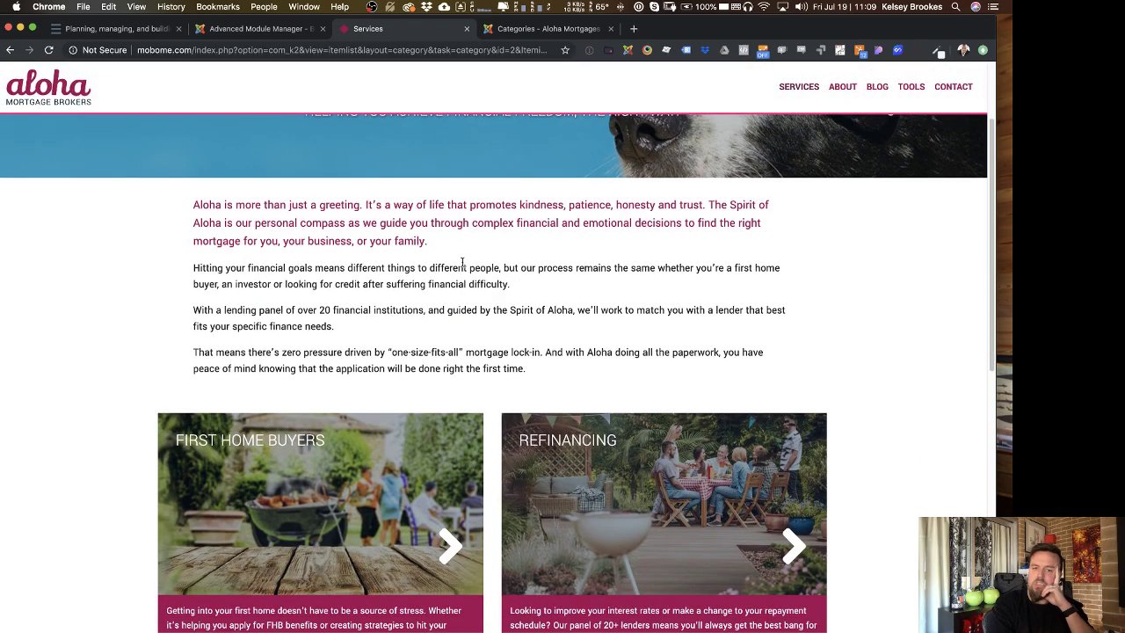
scroll(459, 262, down, 4)
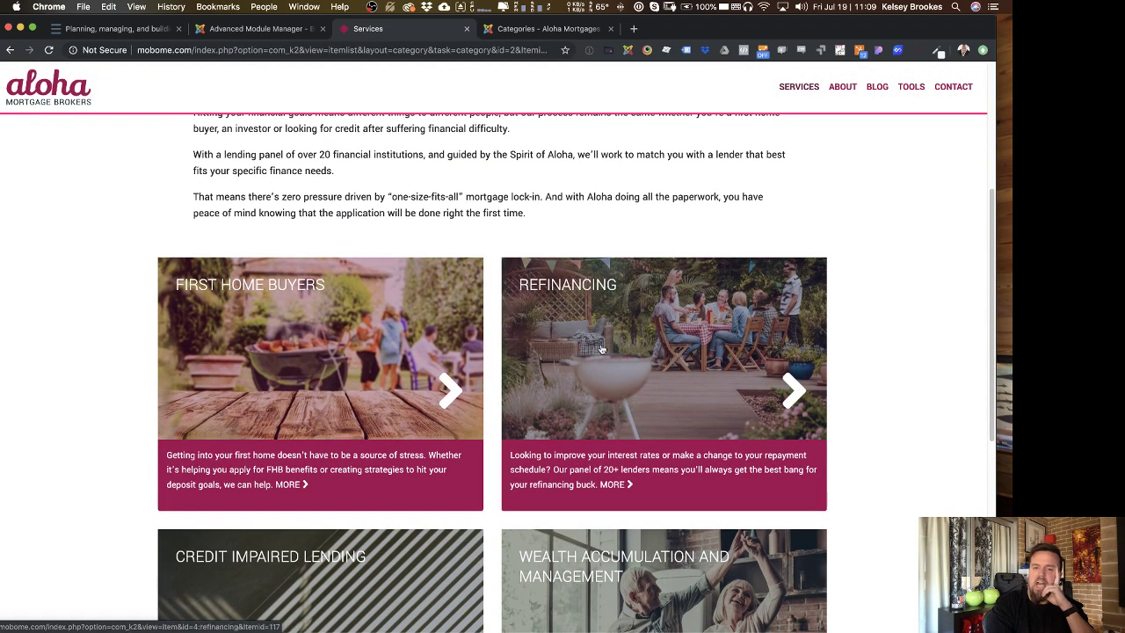
scroll(606, 348, down, 4)
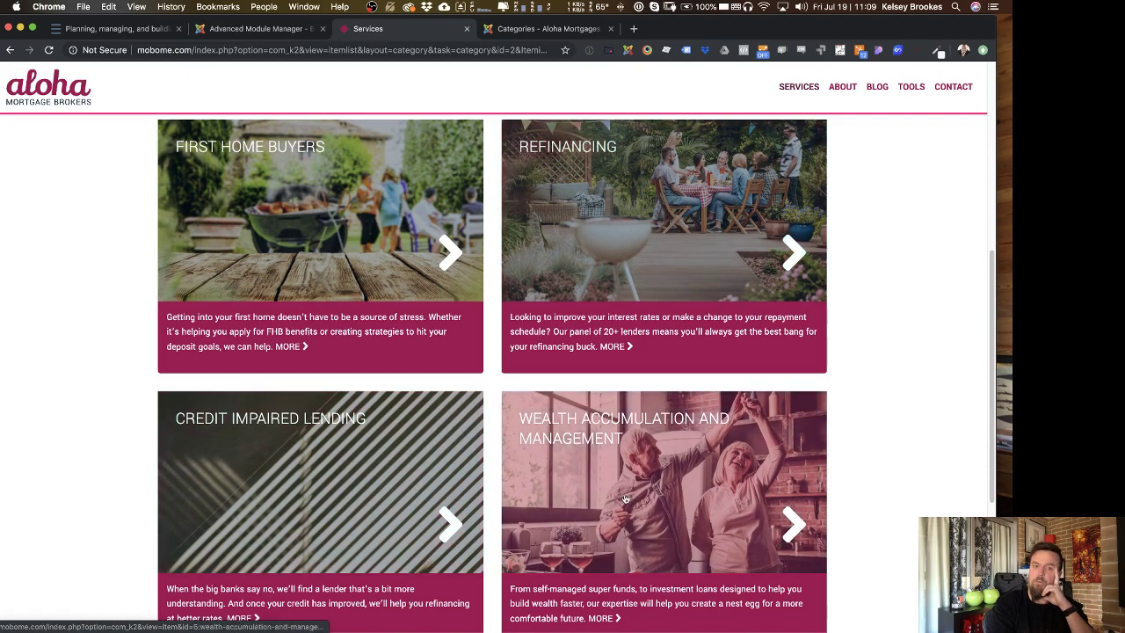
scroll(621, 499, down, 2)
scroll(621, 499, up, 1)
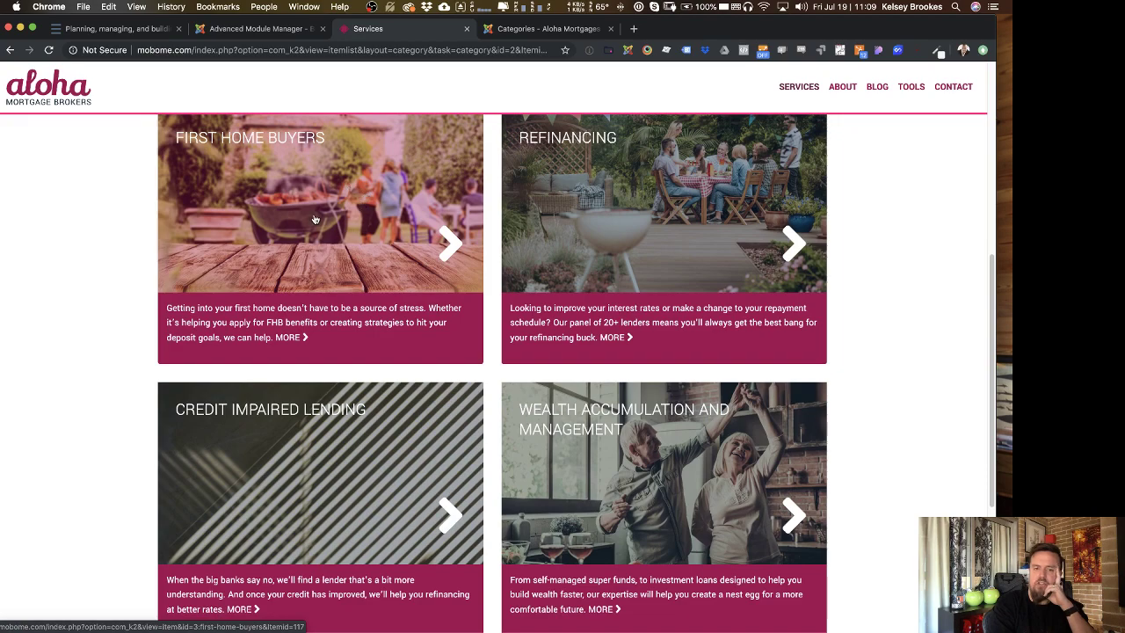
scroll(292, 329, down, 2)
scroll(299, 327, up, 3)
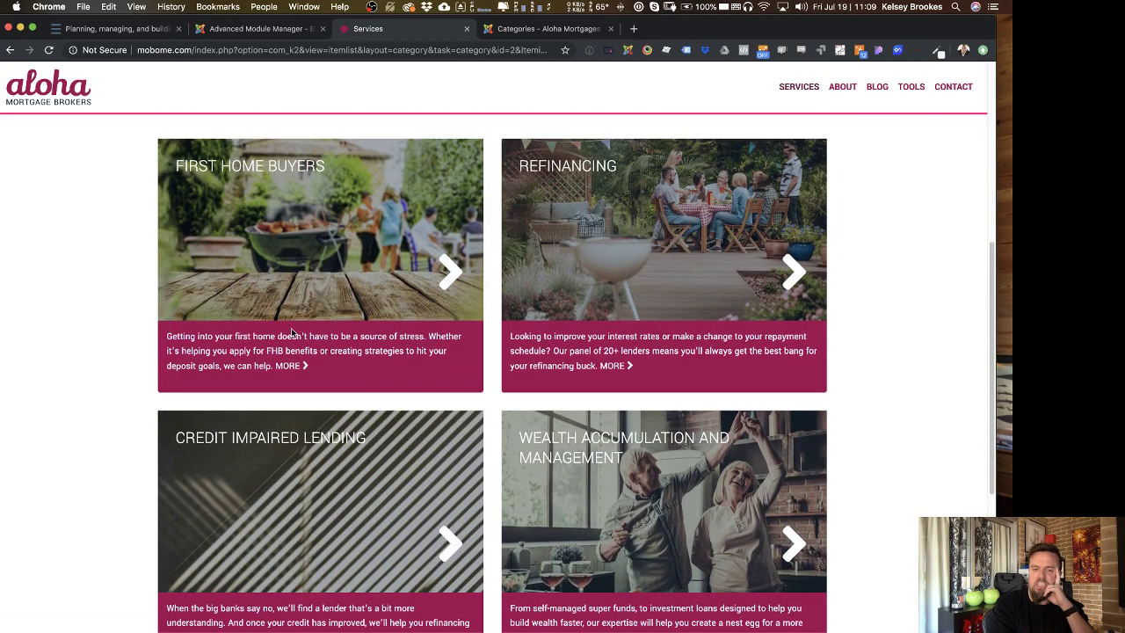
Open the First Home Buyers service and review its page from the banner down to the footer.
click(416, 265)
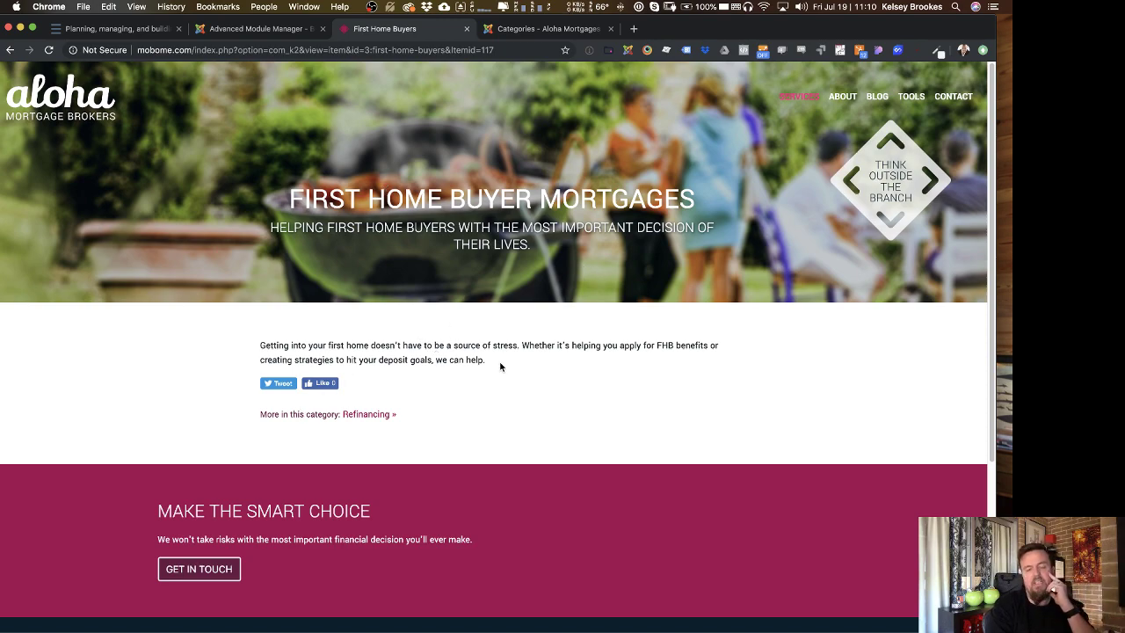
scroll(447, 414, down, 2)
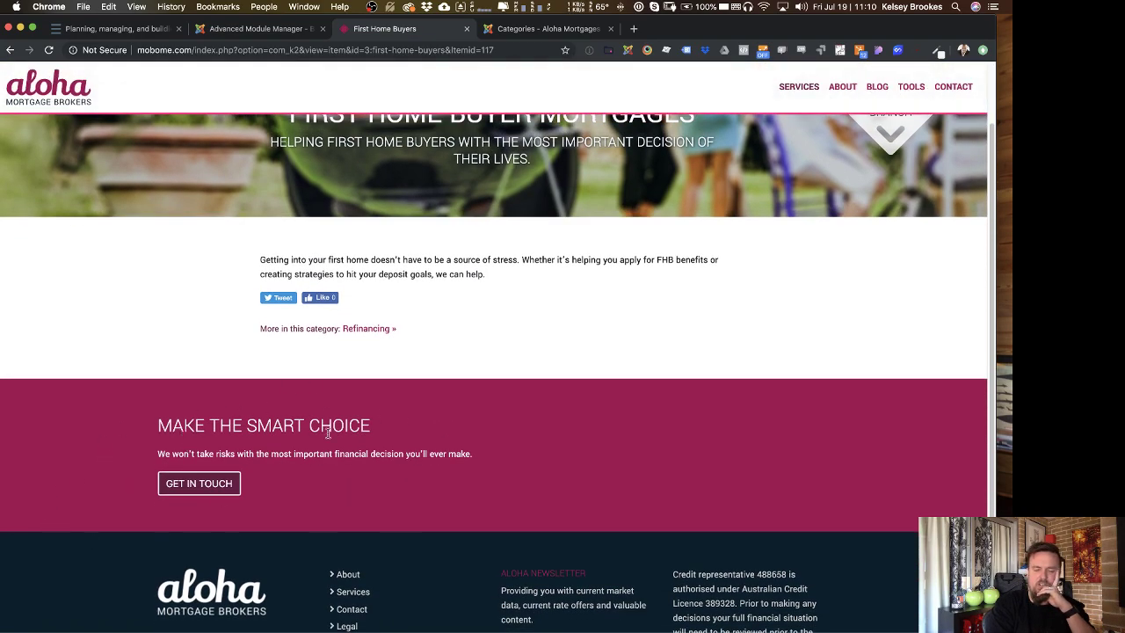
scroll(251, 470, up, 2)
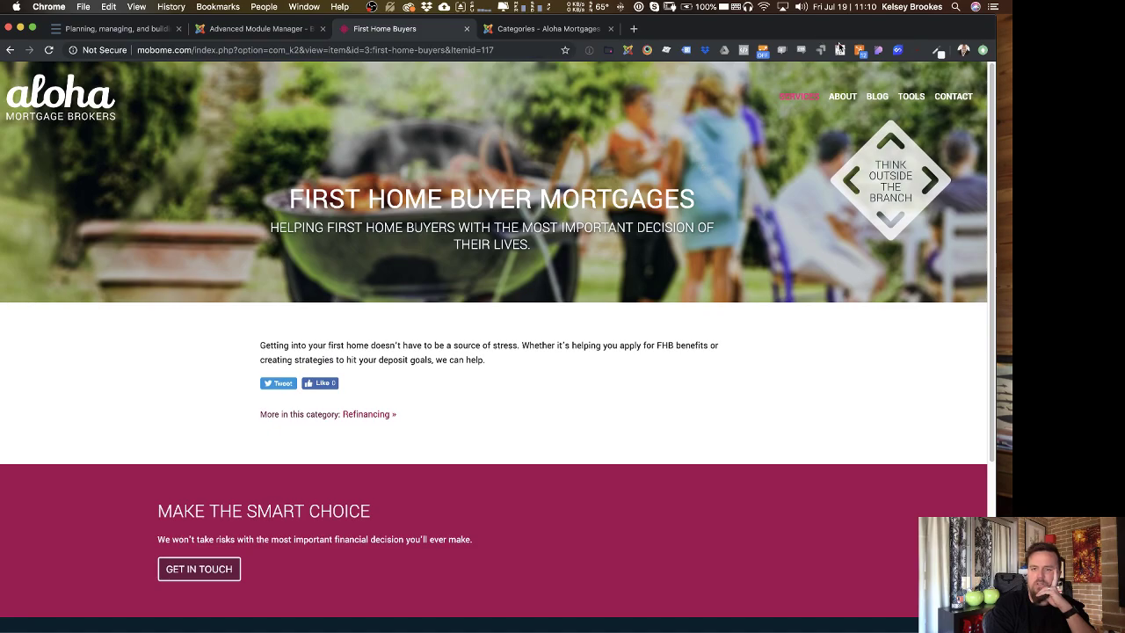
Browse the website's Blog page and read through the "When Was You Last Home Loan Health Check?" article.
click(877, 97)
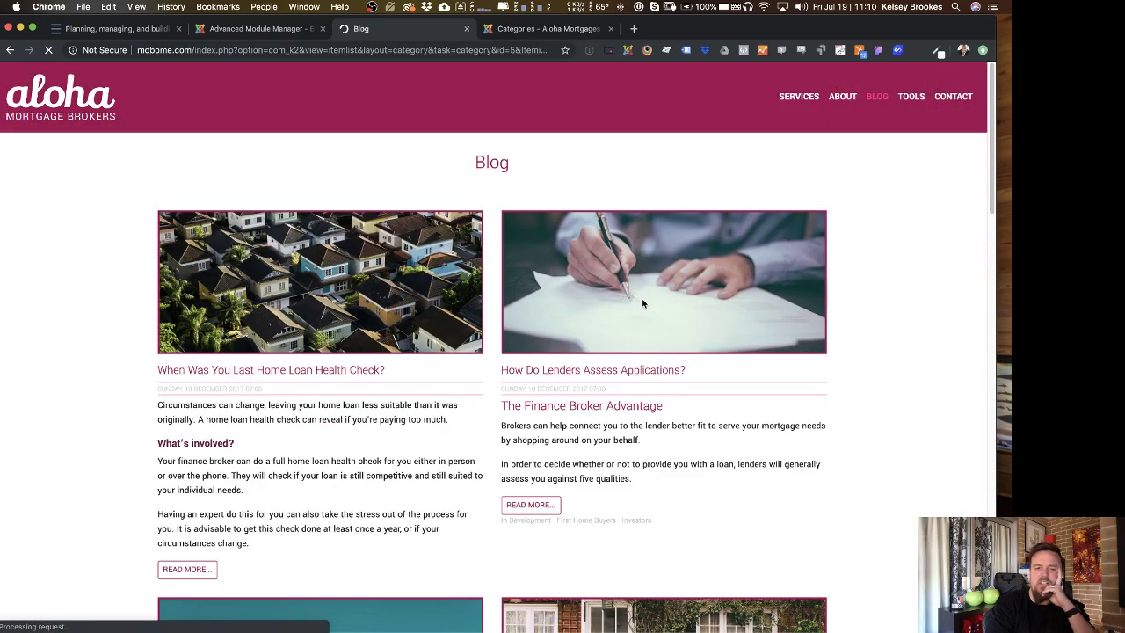
scroll(329, 510, down, 3)
scroll(331, 508, up, 3)
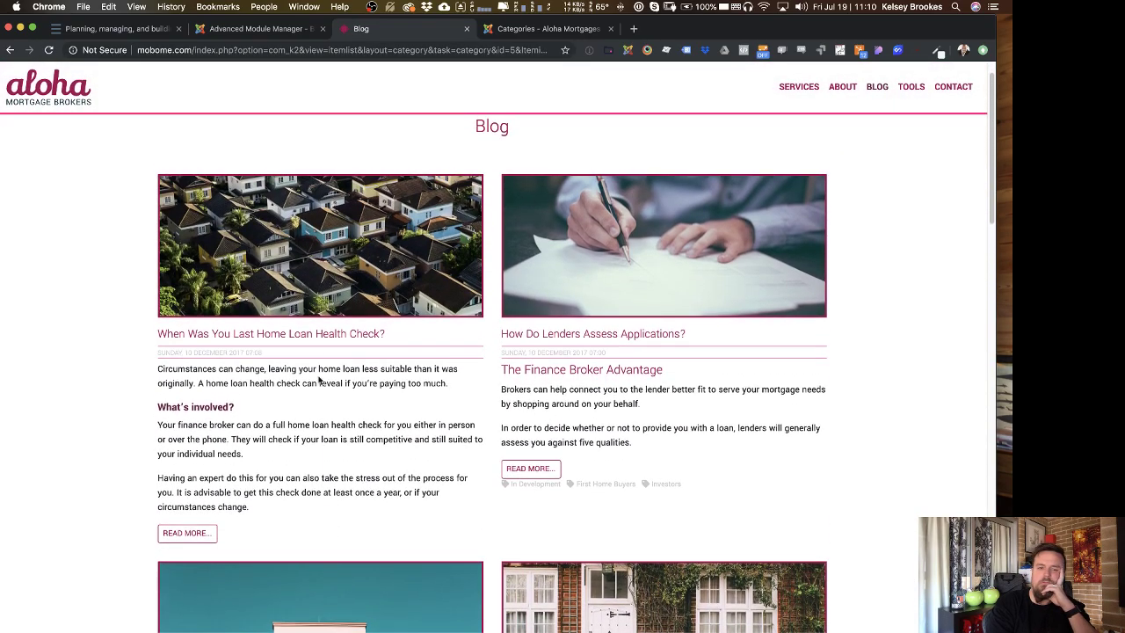
click(320, 245)
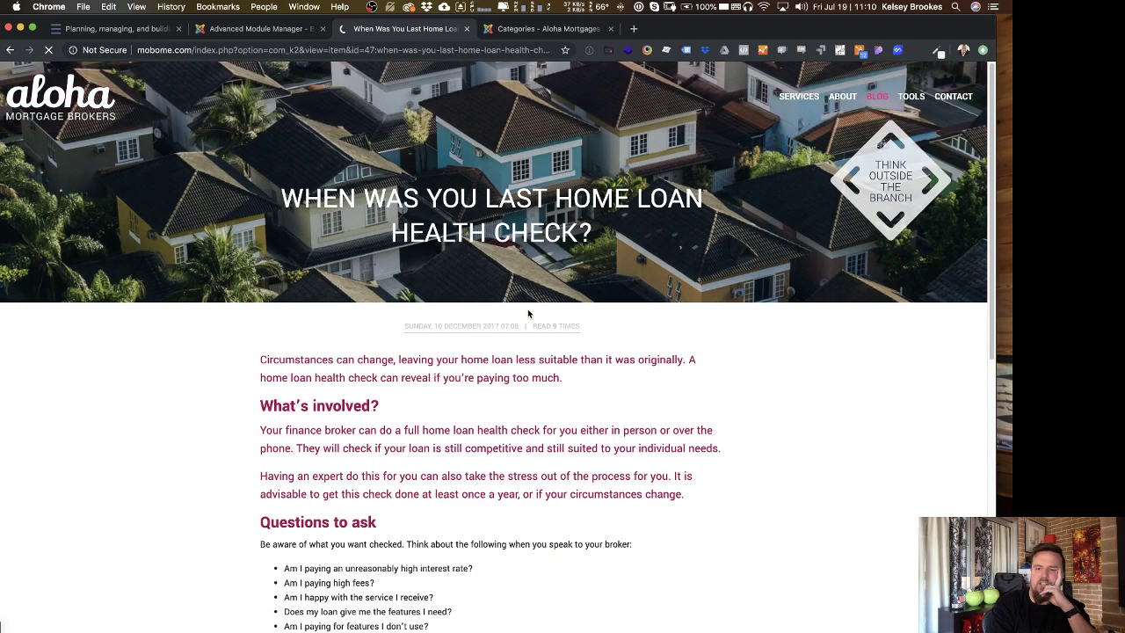
scroll(483, 303, down, 2)
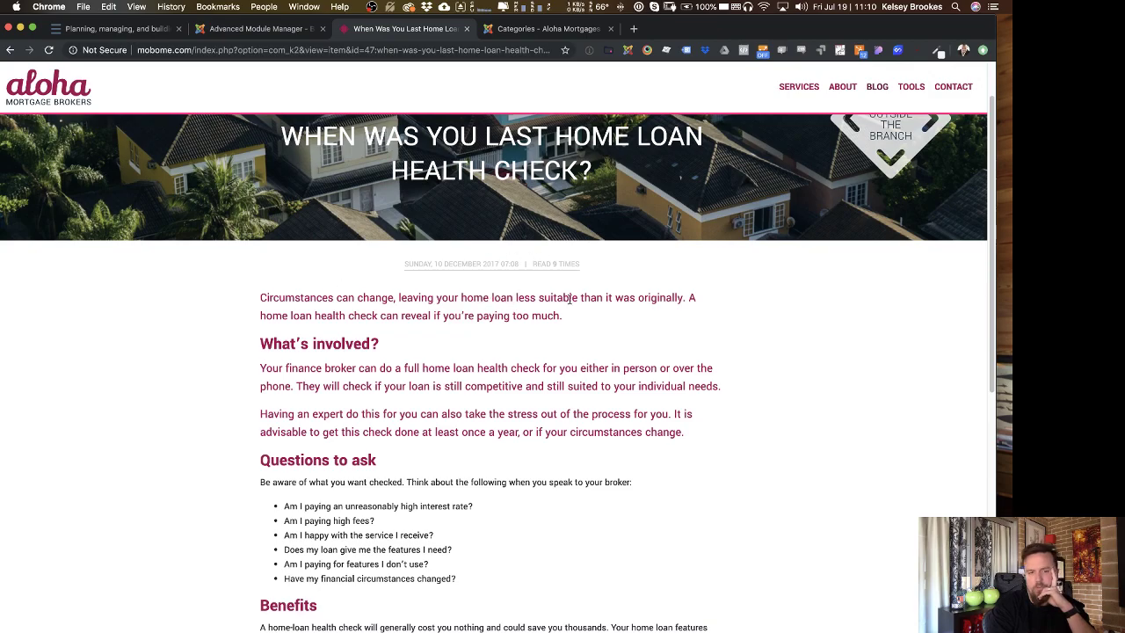
scroll(580, 334, down, 10)
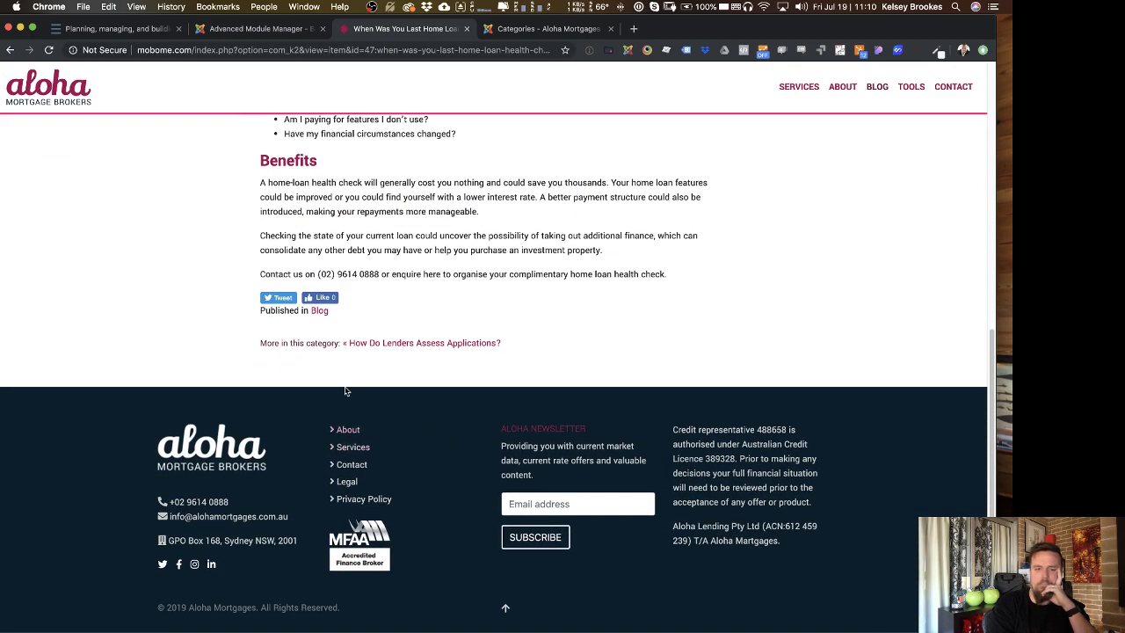
scroll(566, 397, up, 10)
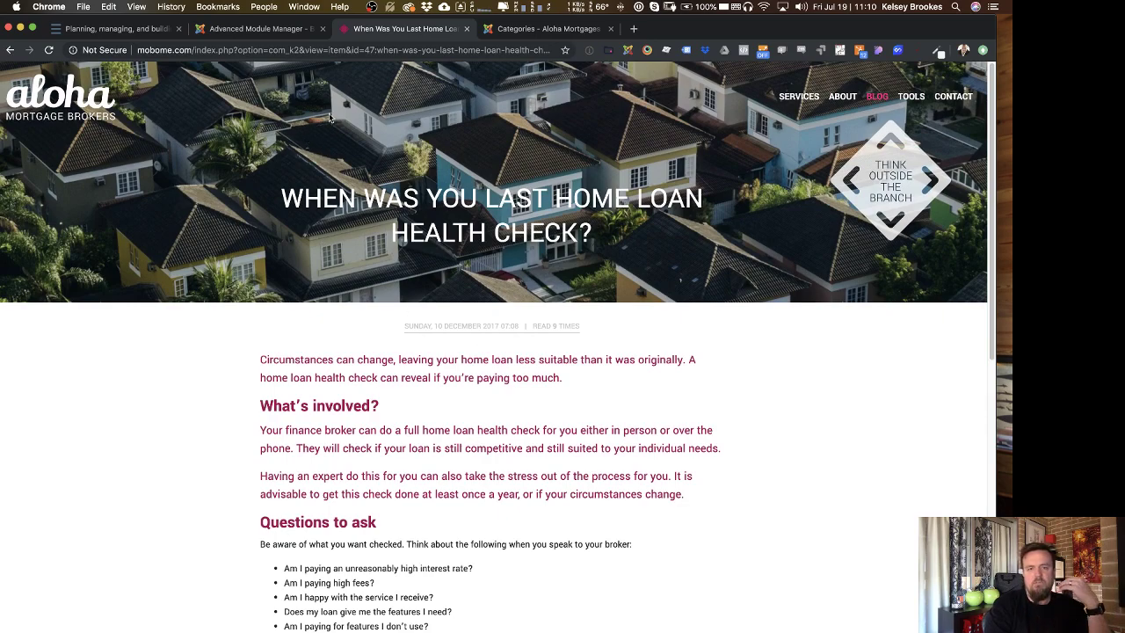
Open the K2 items list in the administrator, clear its category filter and look through the items of all categories.
click(533, 28)
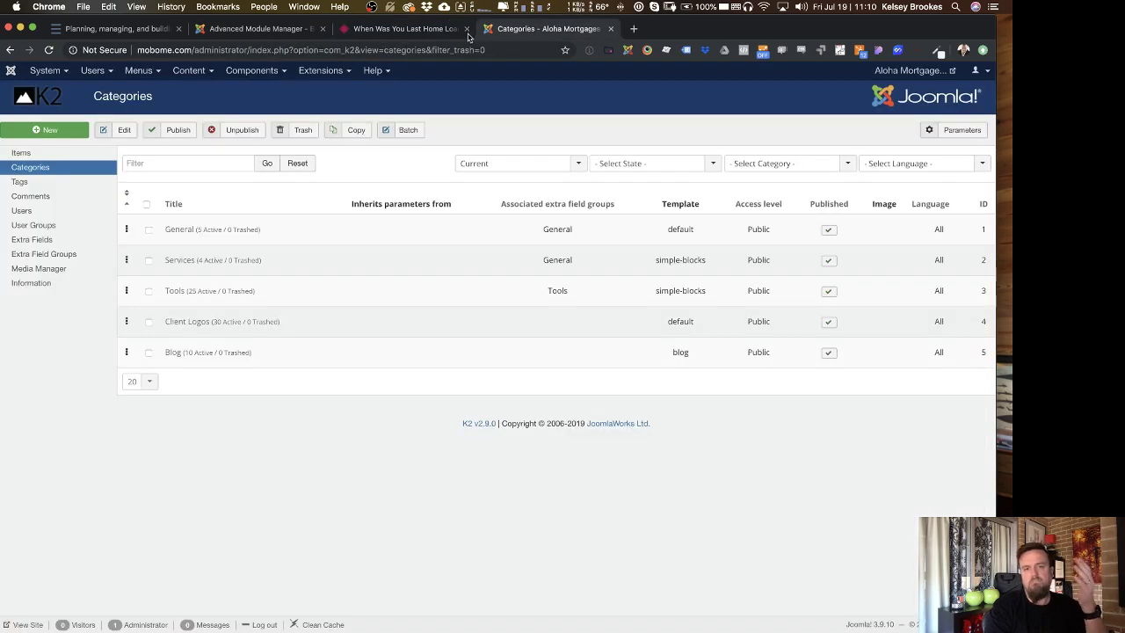
click(22, 154)
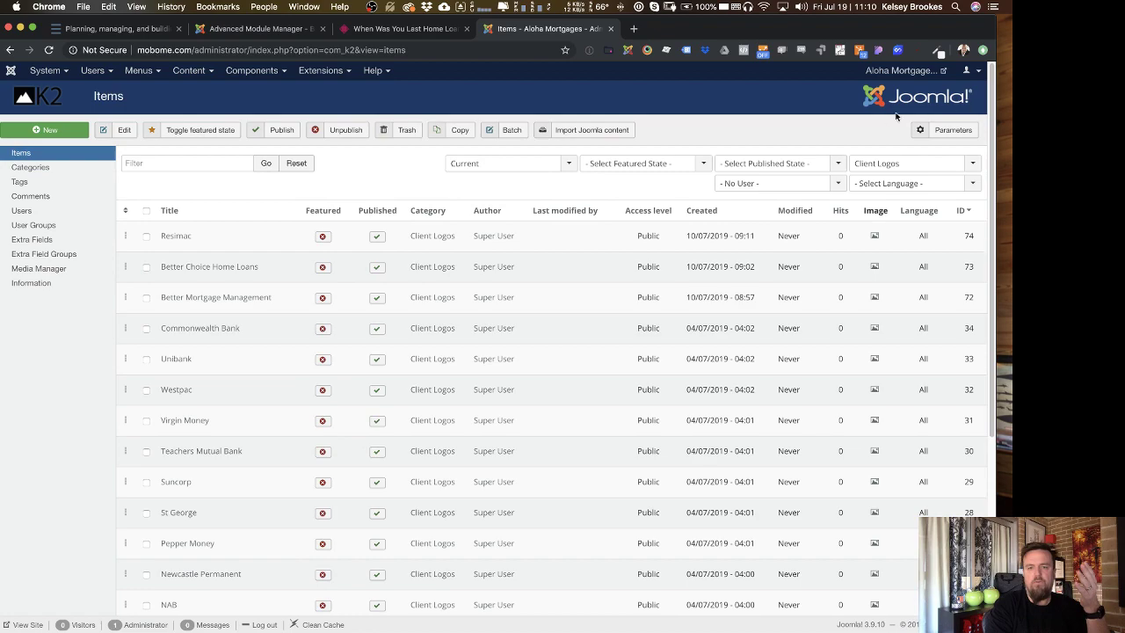
click(964, 160)
click(905, 178)
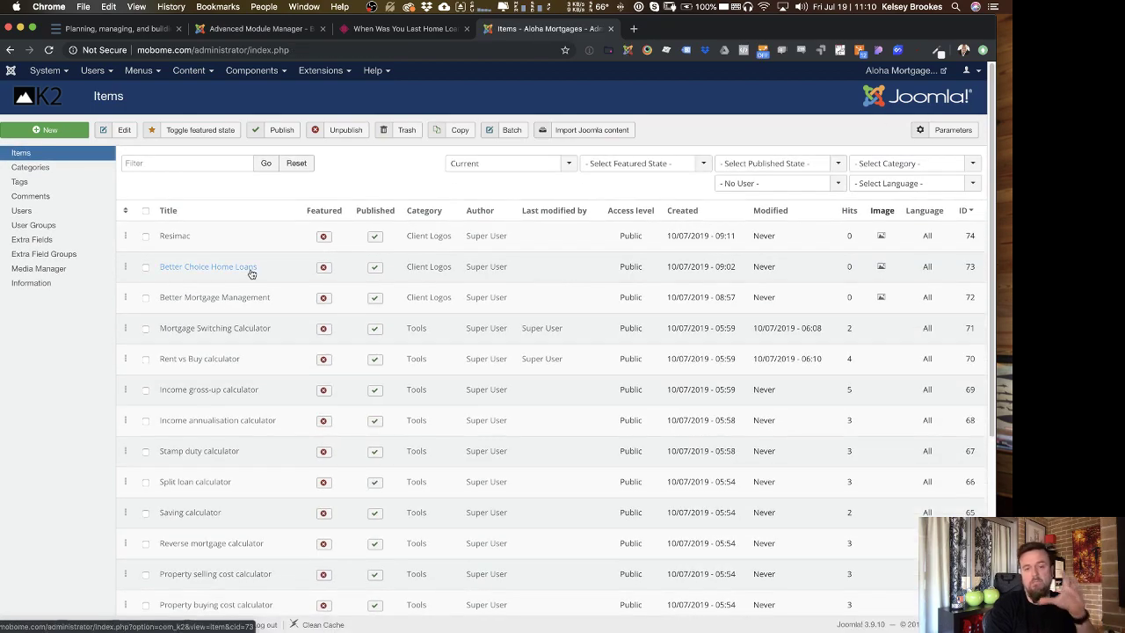
scroll(325, 355, down, 5)
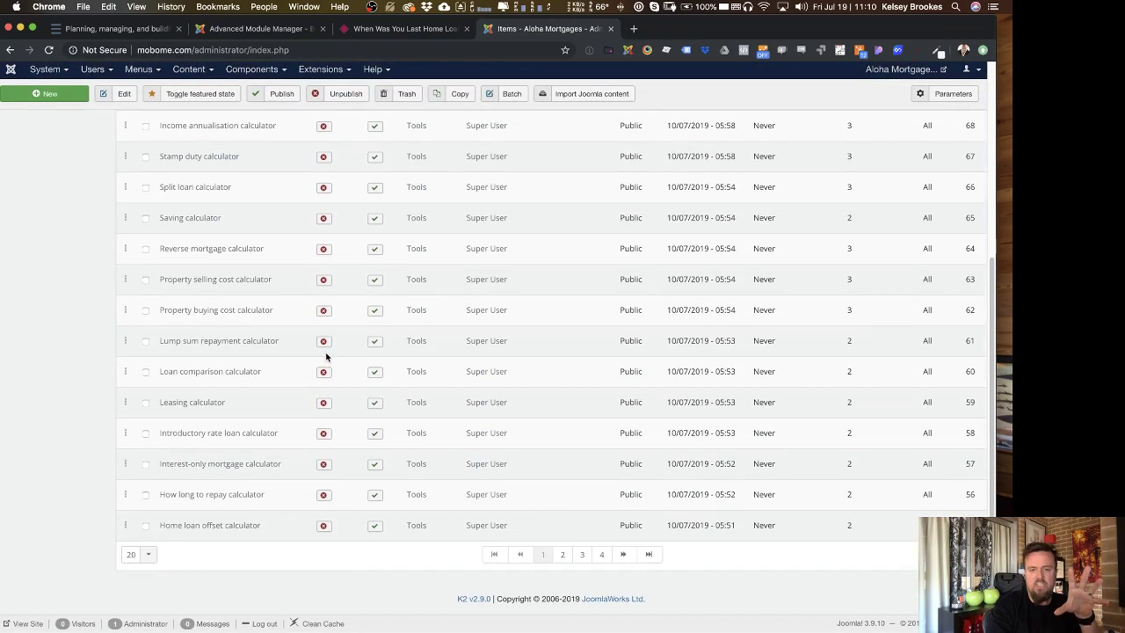
scroll(325, 355, up, 3)
scroll(325, 355, up, 2)
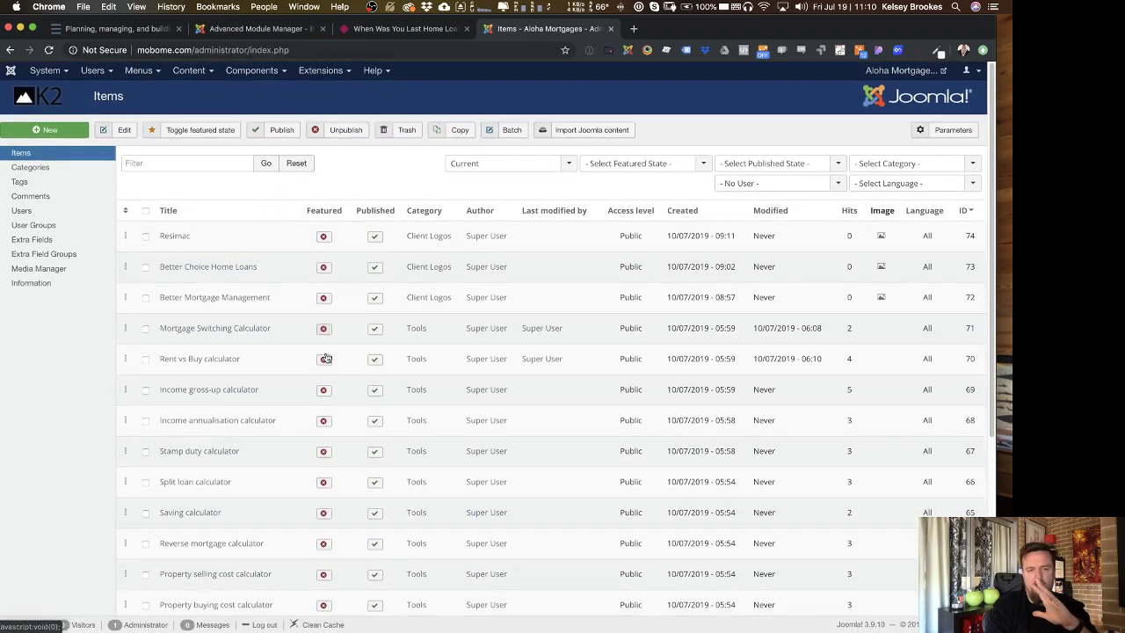
Return to the website's home page and examine its product blocks, About section, lending panel logos and footer.
click(387, 28)
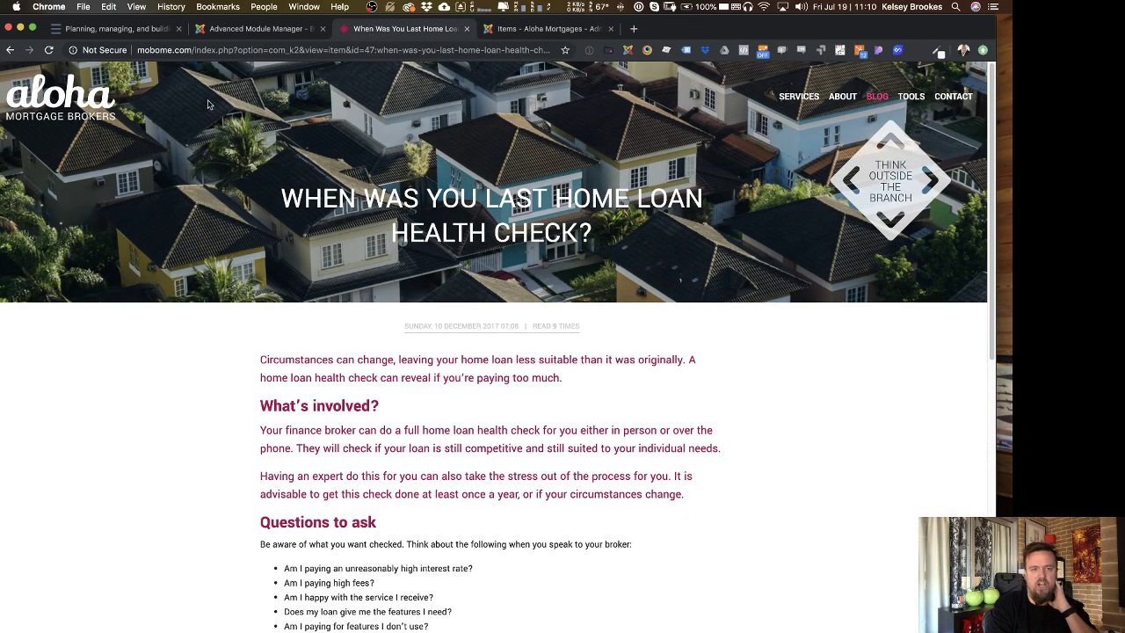
click(92, 116)
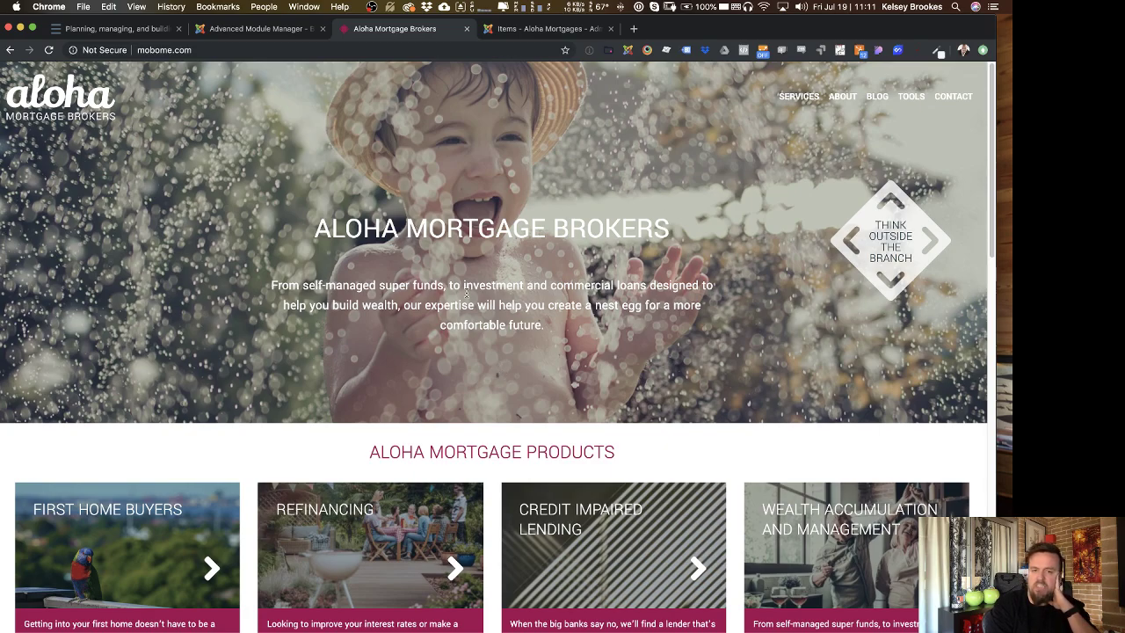
scroll(466, 297, down, 3)
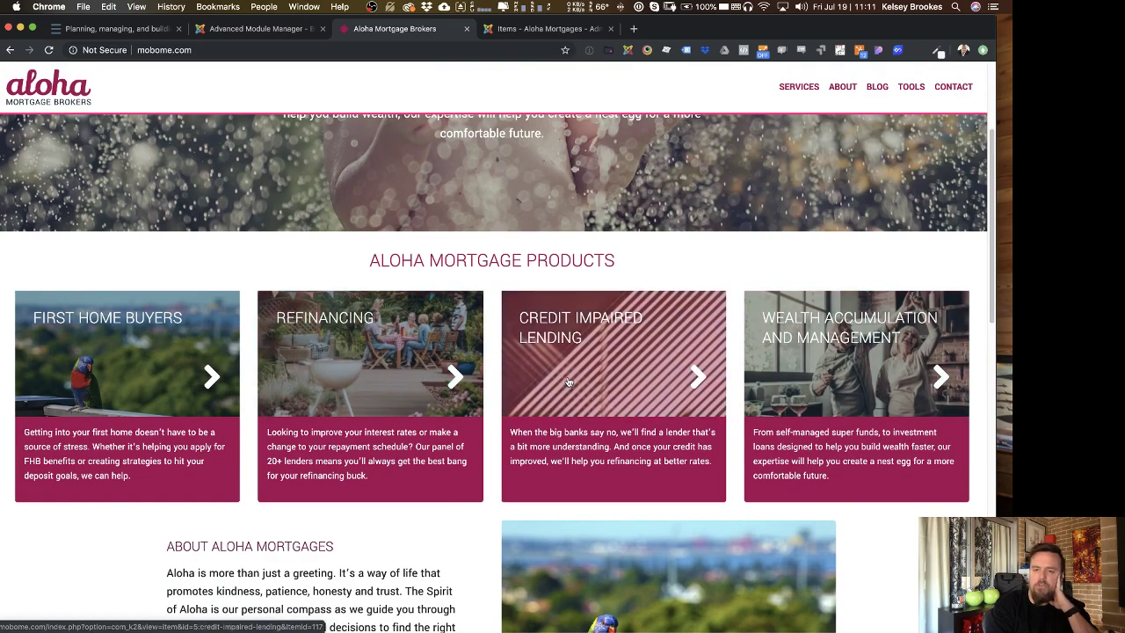
scroll(569, 381, down, 3)
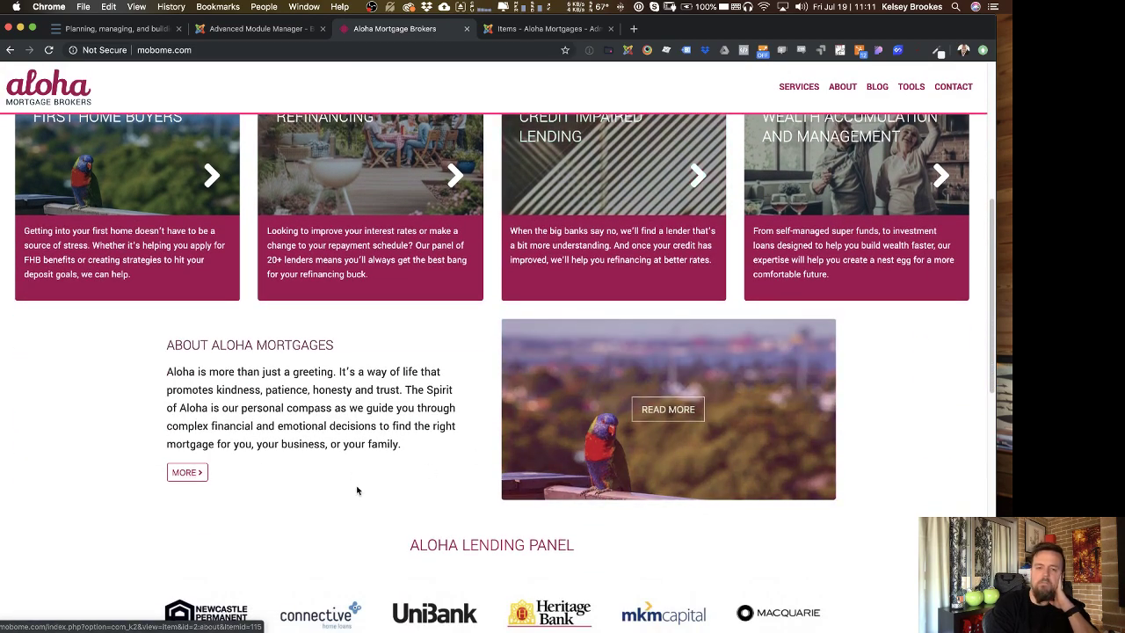
scroll(369, 488, down, 7)
scroll(467, 457, down, 2)
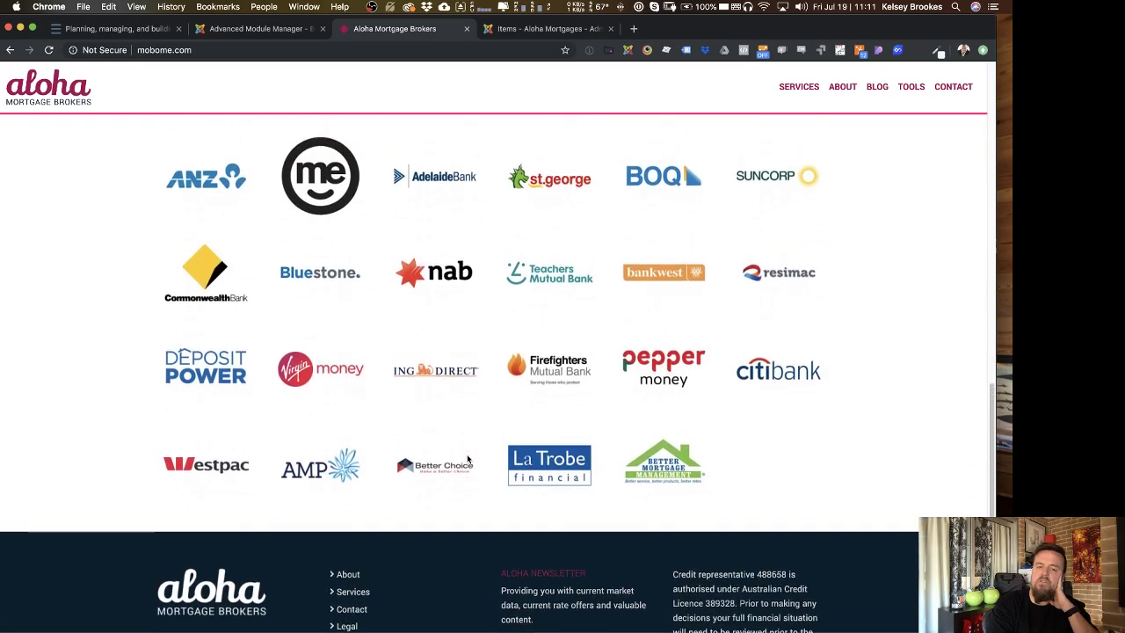
scroll(467, 459, up, 1)
scroll(484, 376, down, 2)
scroll(484, 376, down, 1)
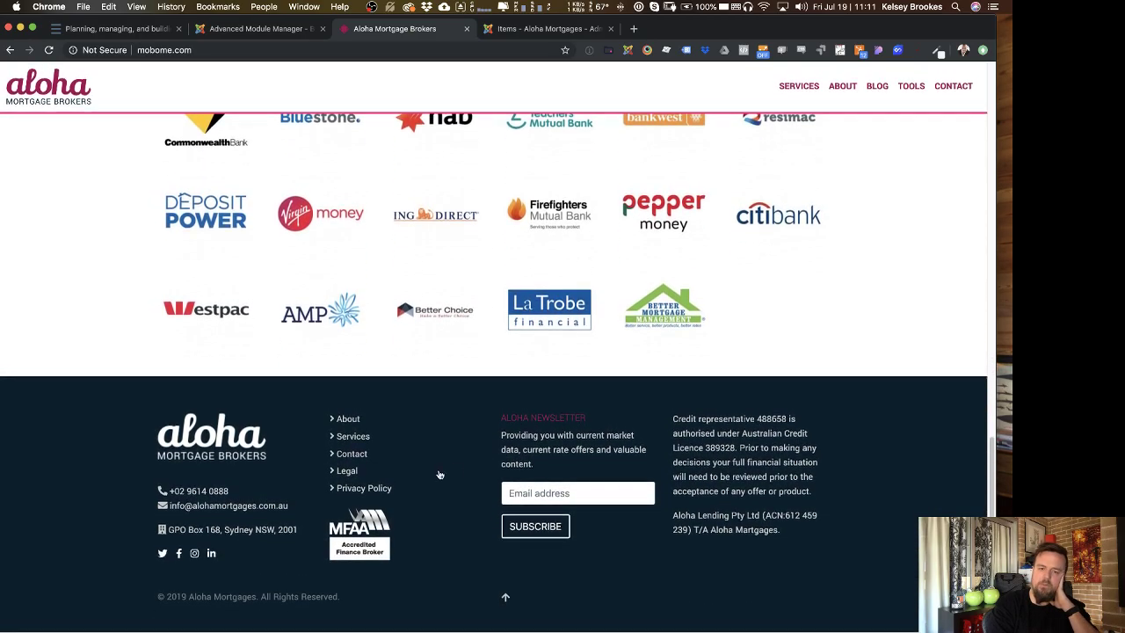
scroll(495, 354, up, 5)
scroll(498, 356, up, 15)
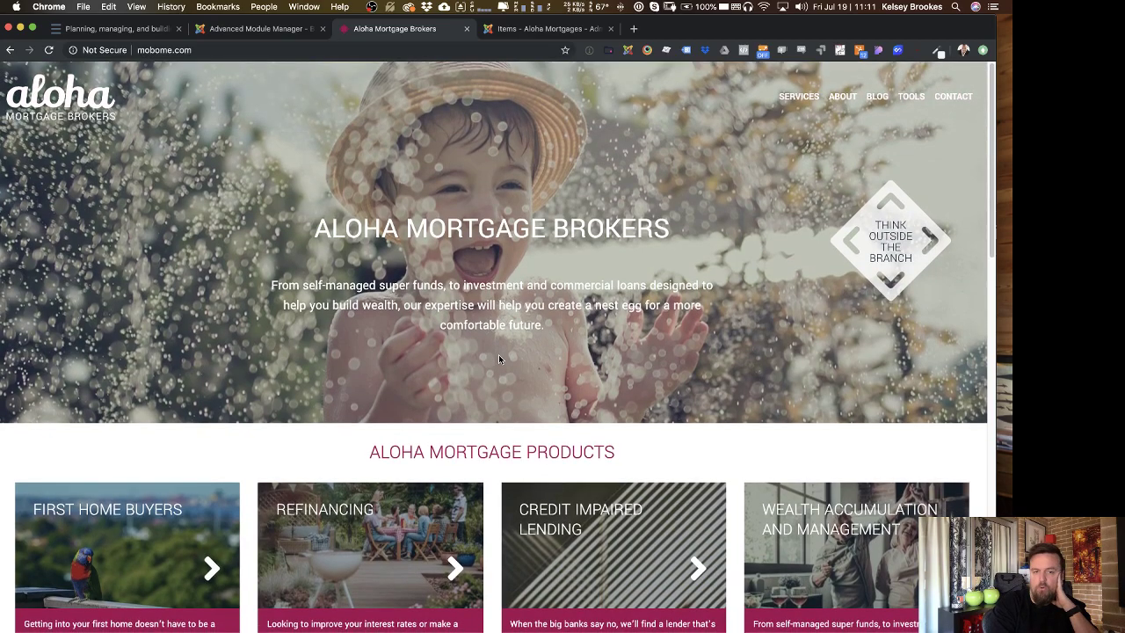
Look again at the home page's Aloha Mortgage Products blocks below the banner.
scroll(387, 333, down, 3)
scroll(388, 332, up, 3)
scroll(387, 332, down, 5)
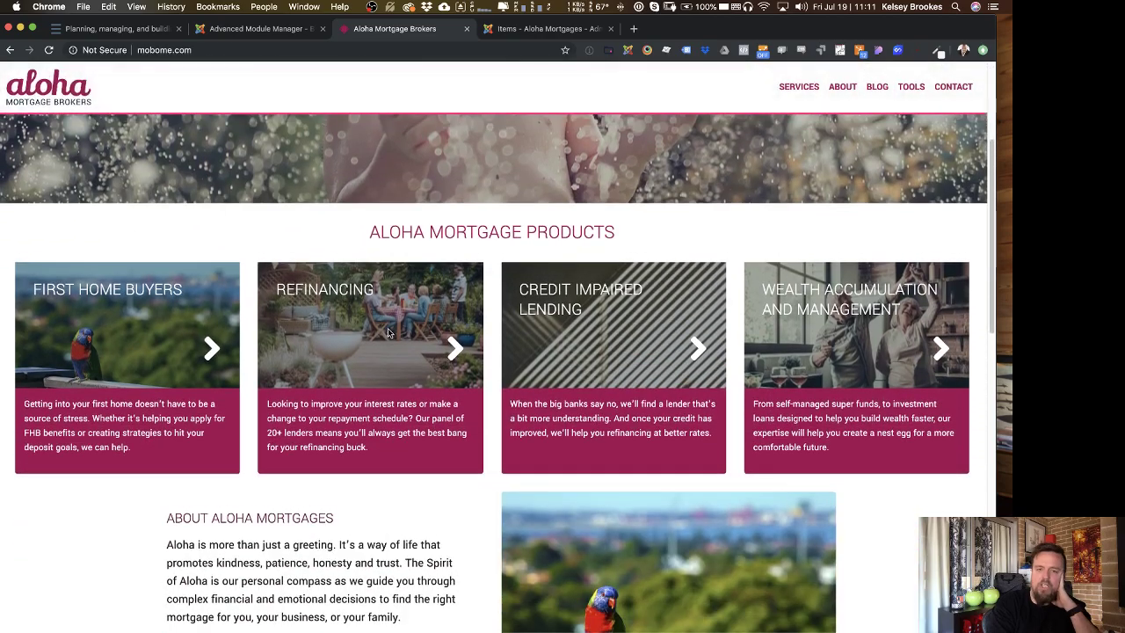
Look at the home page's lending panel logos and filter the administrator's K2 items list to the Client Logos category.
scroll(391, 413, down, 15)
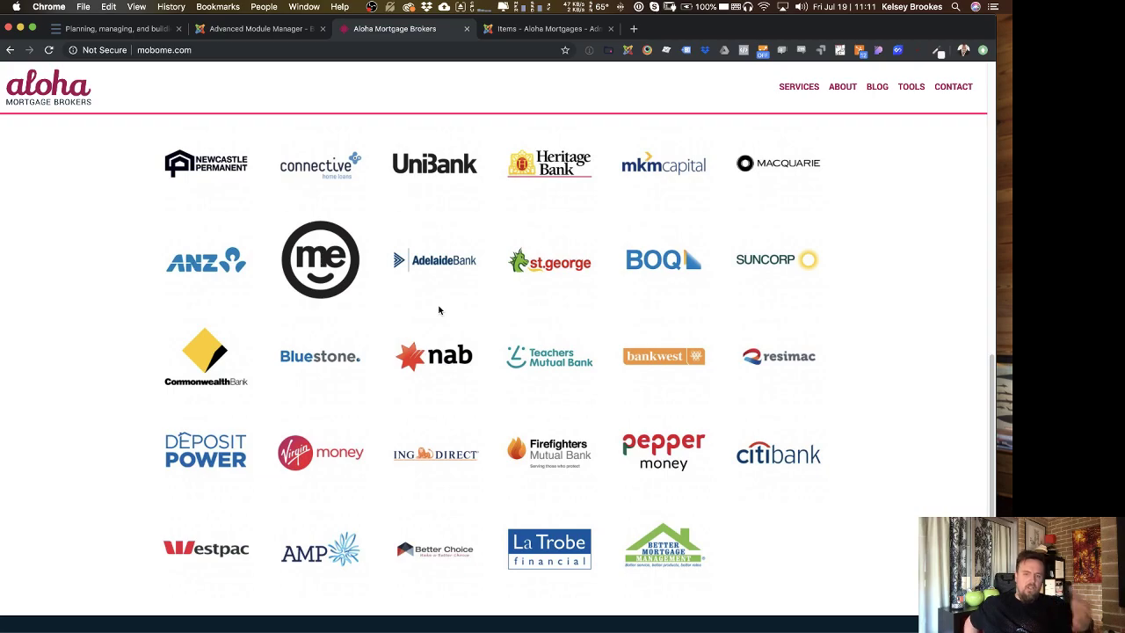
click(562, 29)
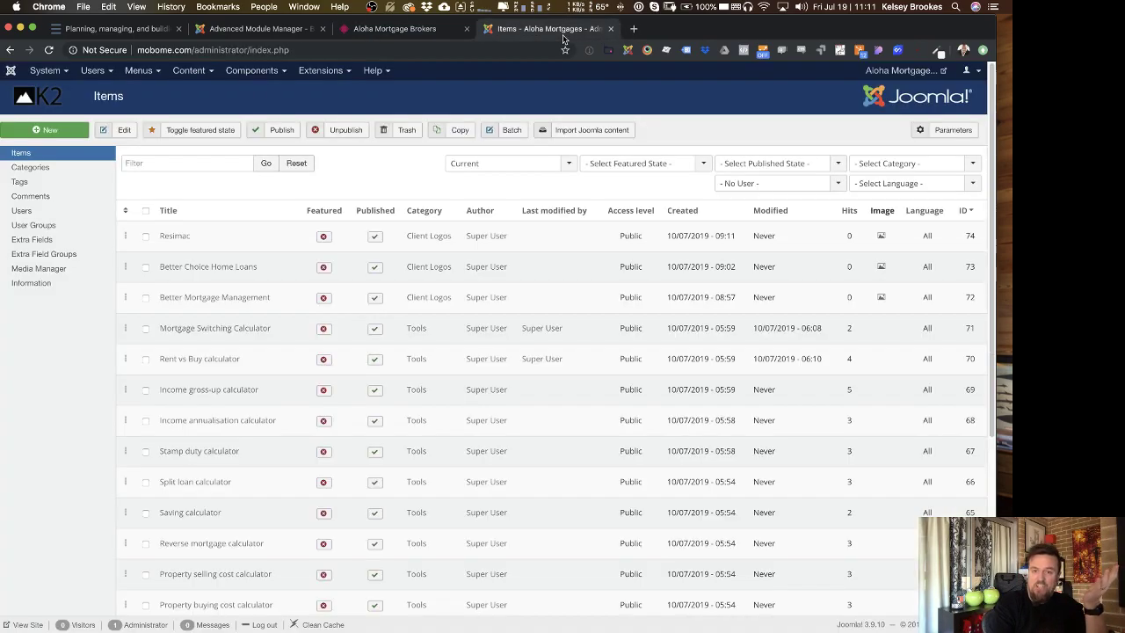
click(896, 163)
click(902, 236)
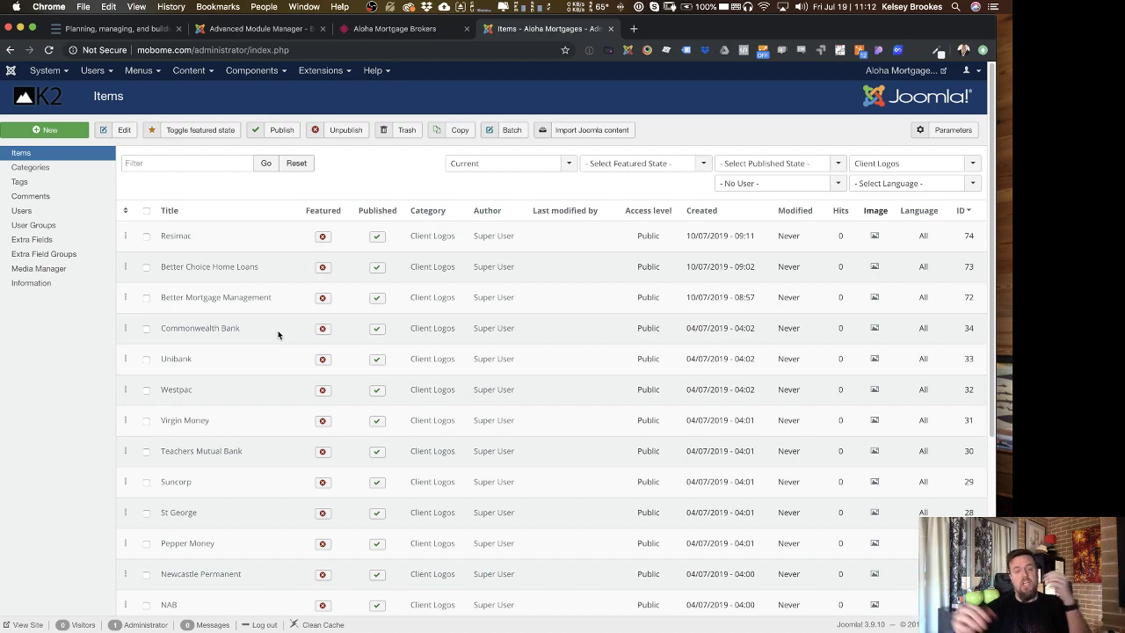
Open the Resimac item, check its details and item image, and close it without saving.
click(175, 237)
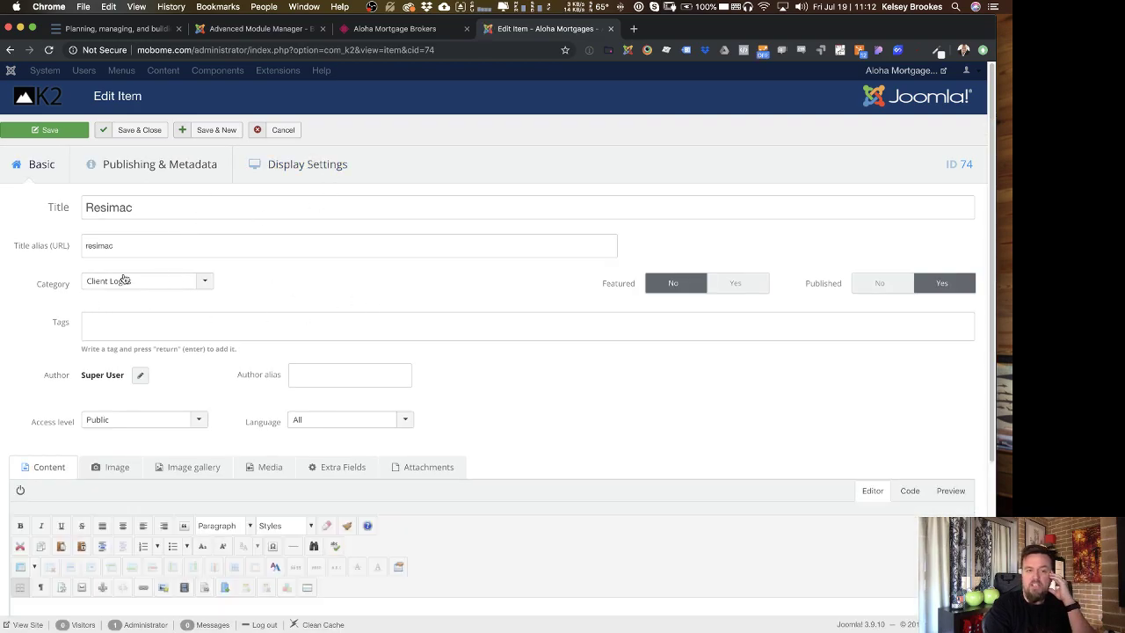
scroll(420, 277, down, 5)
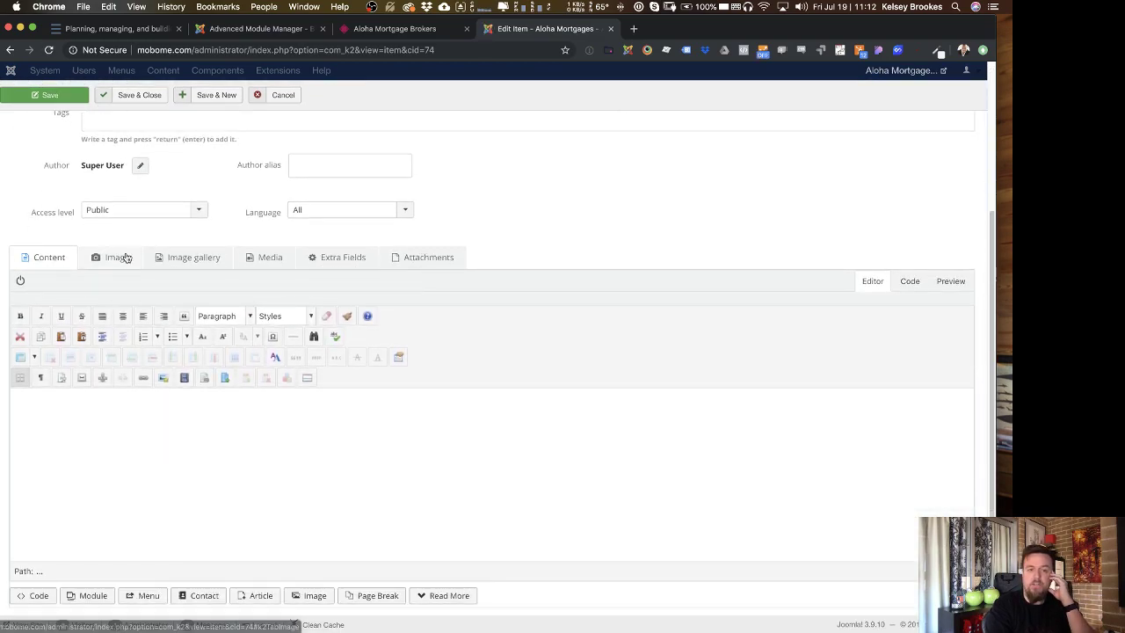
click(123, 257)
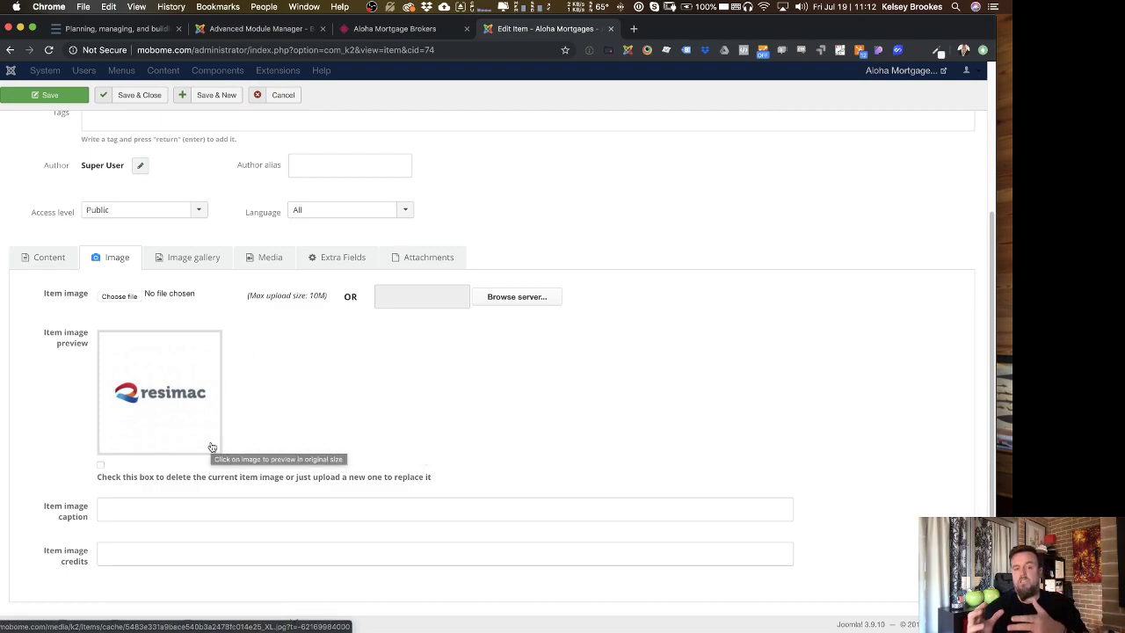
click(282, 95)
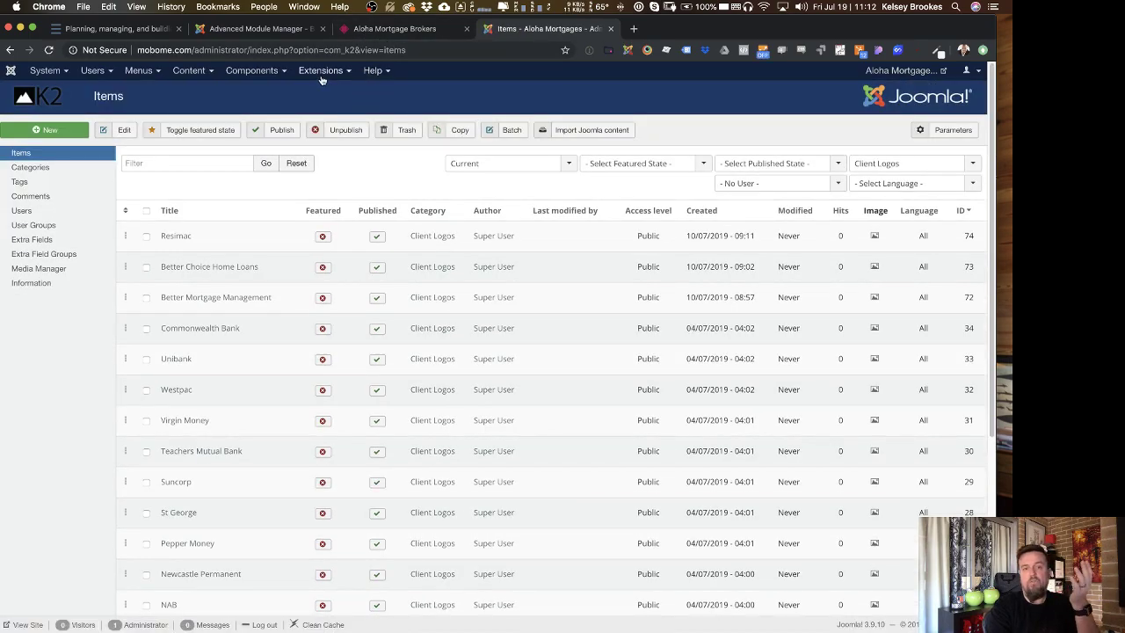
Open the Advanced Module Manager in a separate browser tab and look through the site's modules.
click(321, 78)
right_click(329, 113)
click(361, 115)
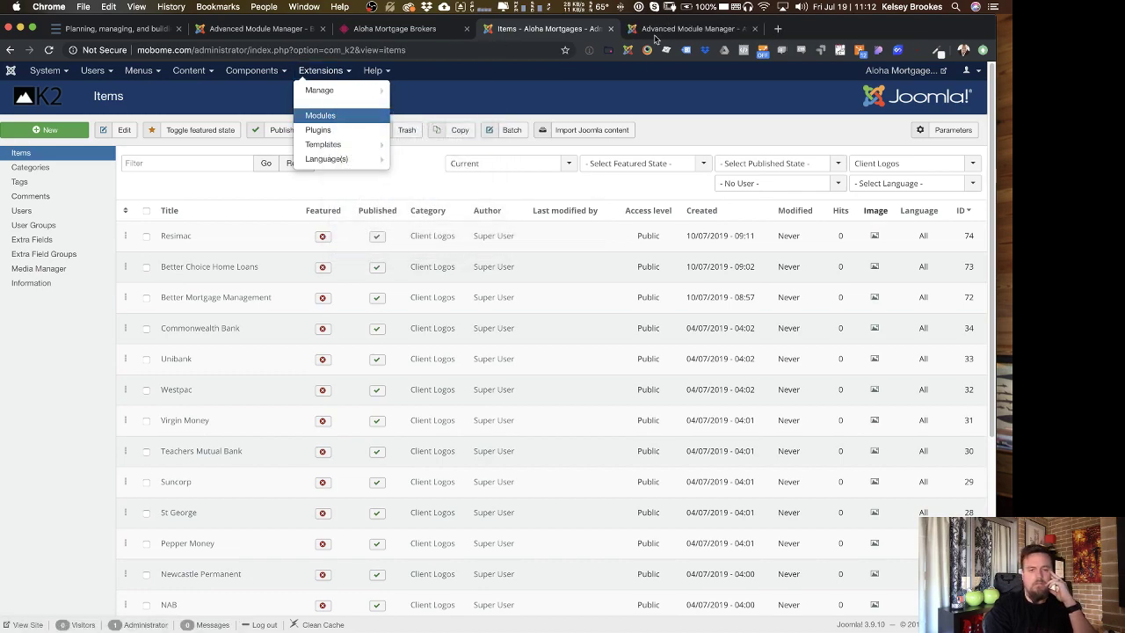
click(670, 29)
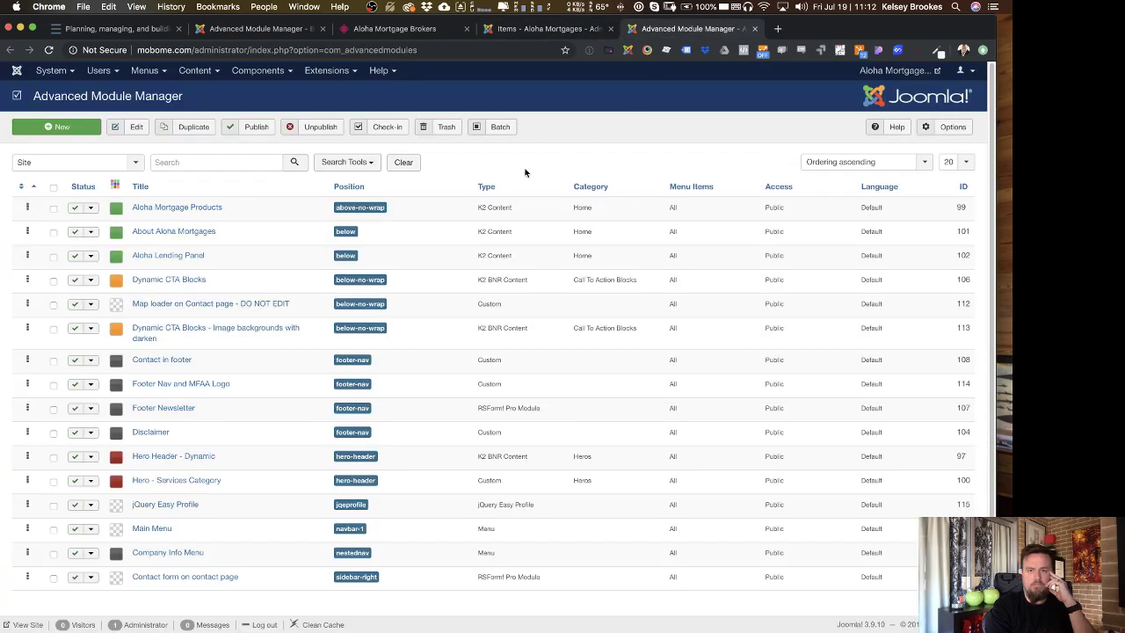
scroll(244, 367, down, 1)
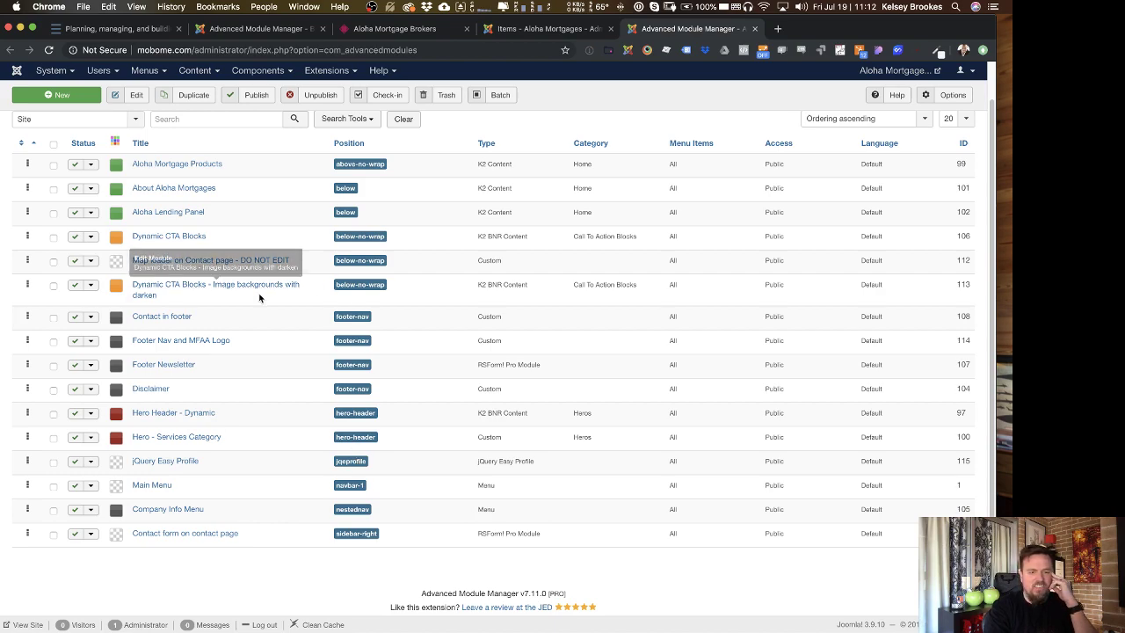
Open the Aloha Lending Panel module and examine its sub-template, source category, item count, ordering and item view options.
click(171, 218)
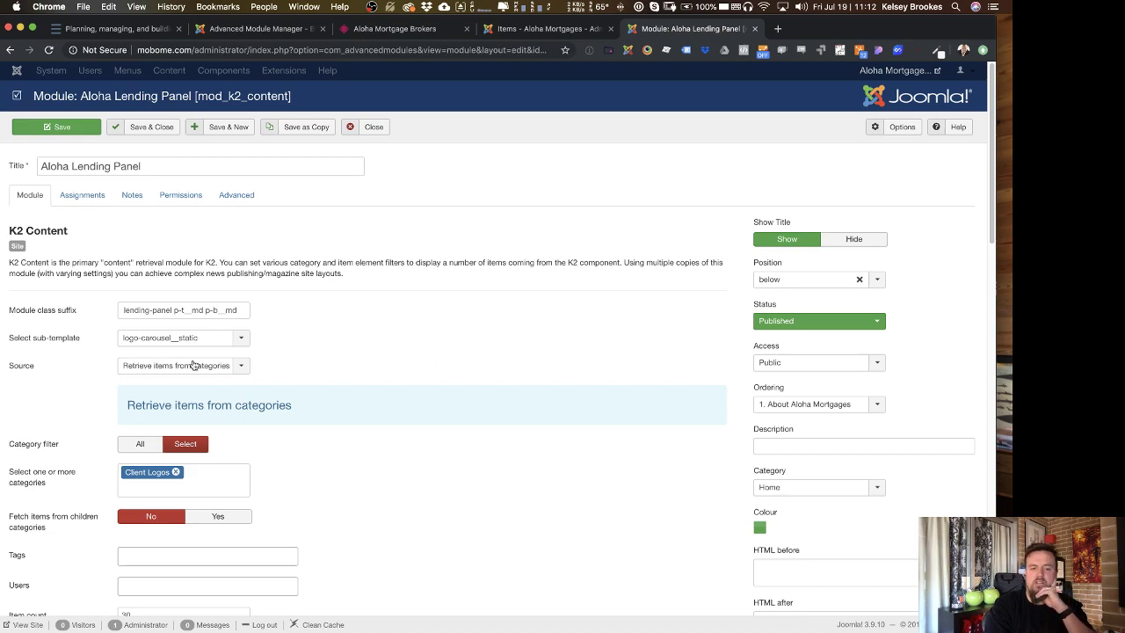
scroll(395, 372, down, 1)
scroll(395, 371, down, 5)
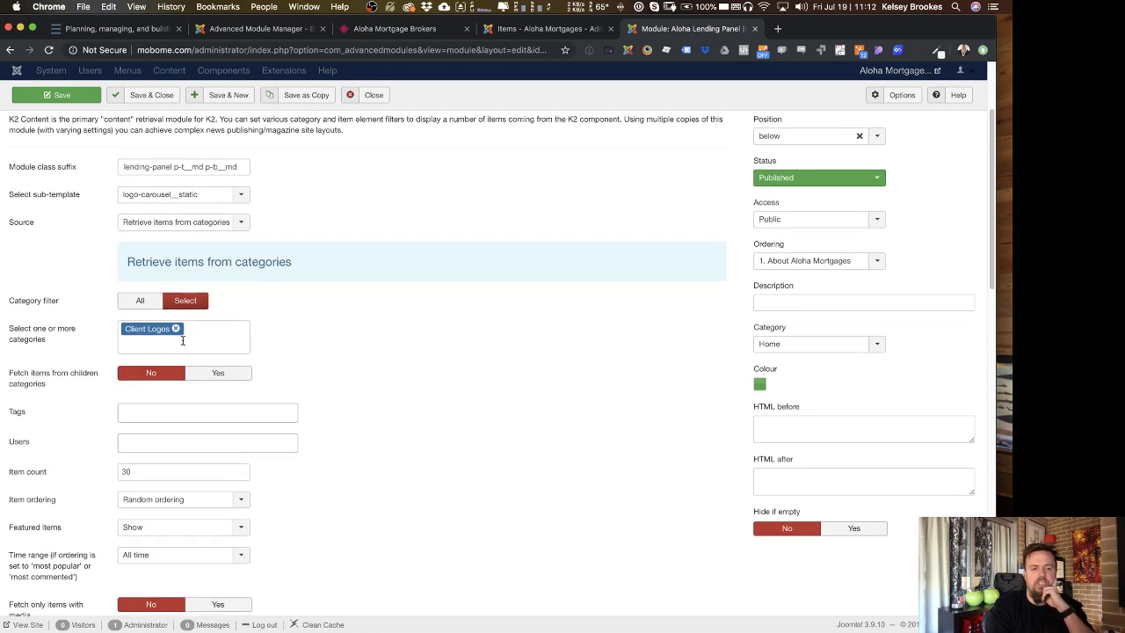
scroll(467, 357, down, 10)
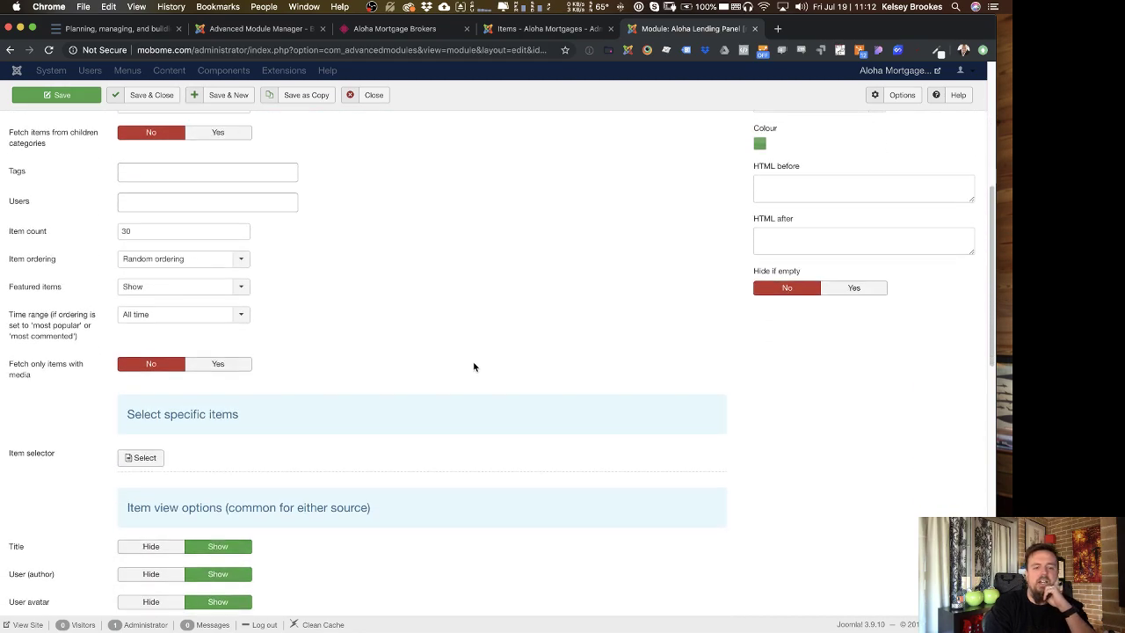
scroll(473, 367, down, 2)
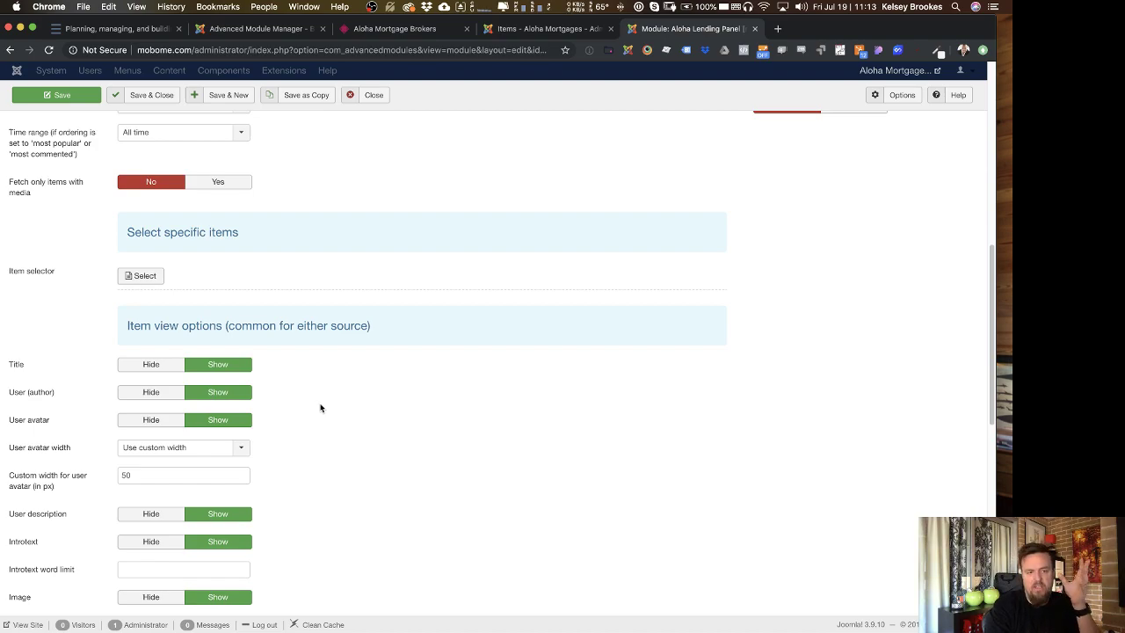
scroll(264, 387, up, 12)
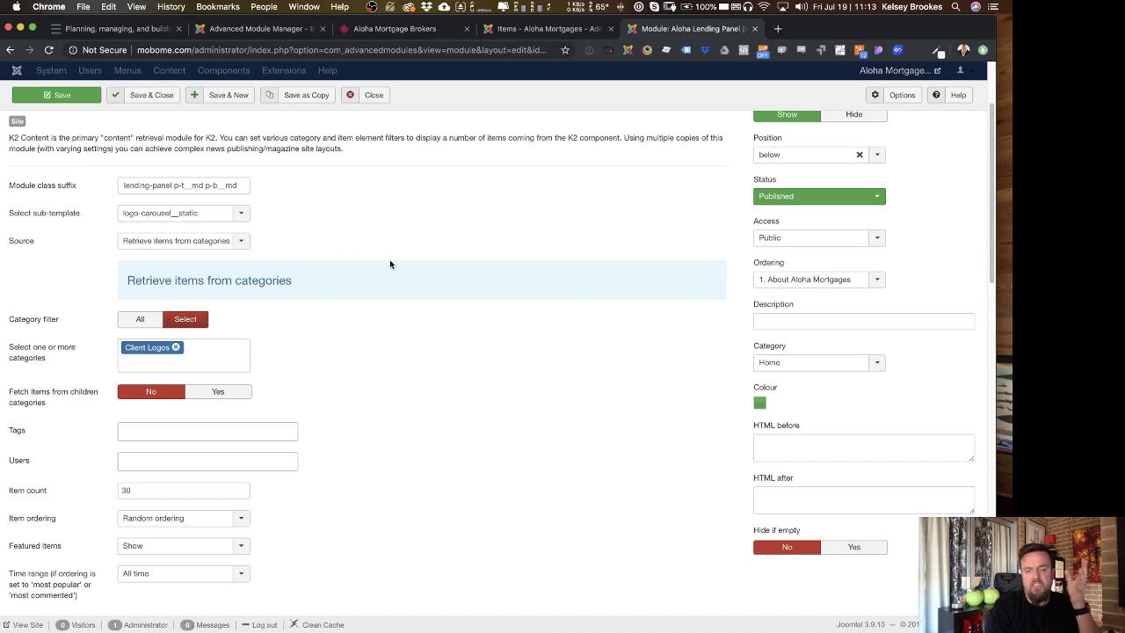
scroll(390, 263, down, 15)
scroll(390, 264, down, 5)
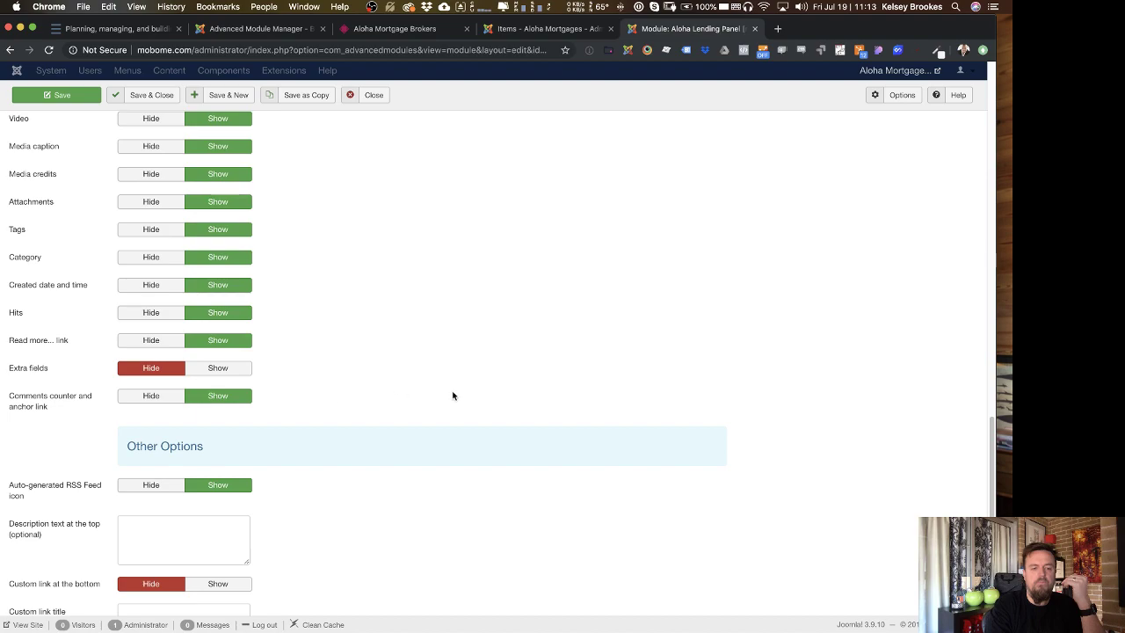
scroll(451, 393, up, 5)
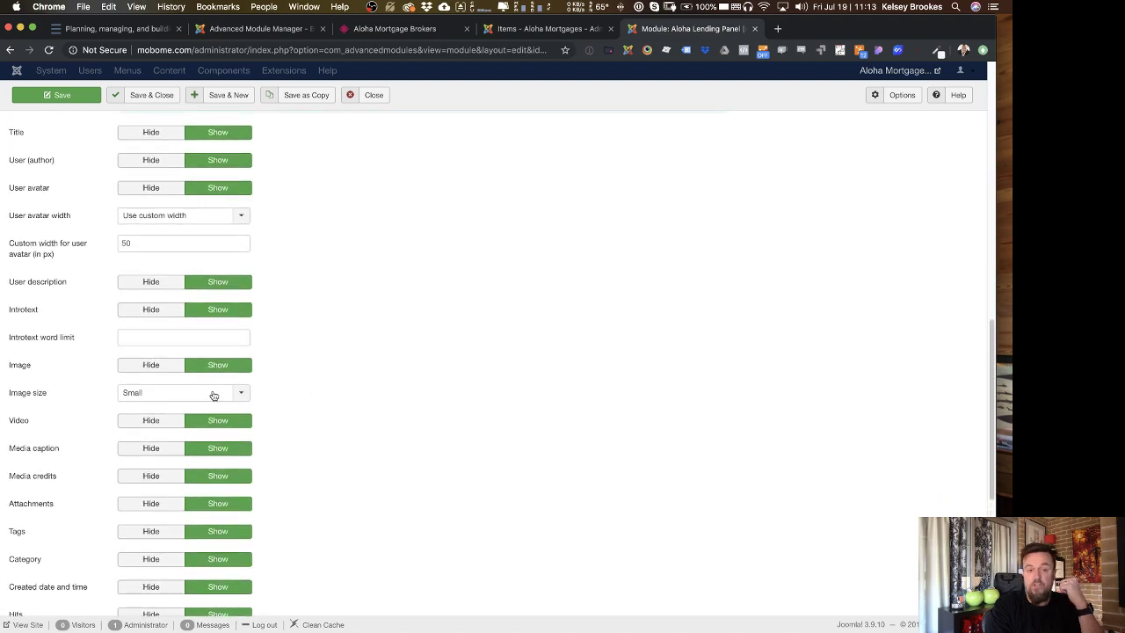
scroll(412, 371, up, 7)
scroll(413, 371, up, 5)
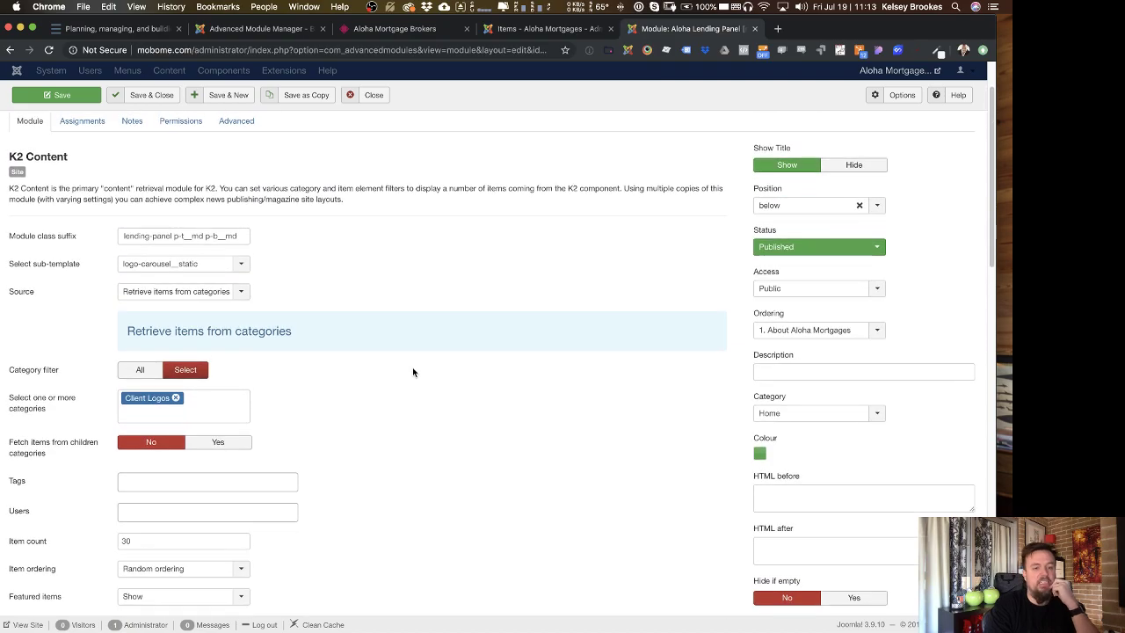
scroll(412, 372, up, 1)
scroll(274, 473, down, 2)
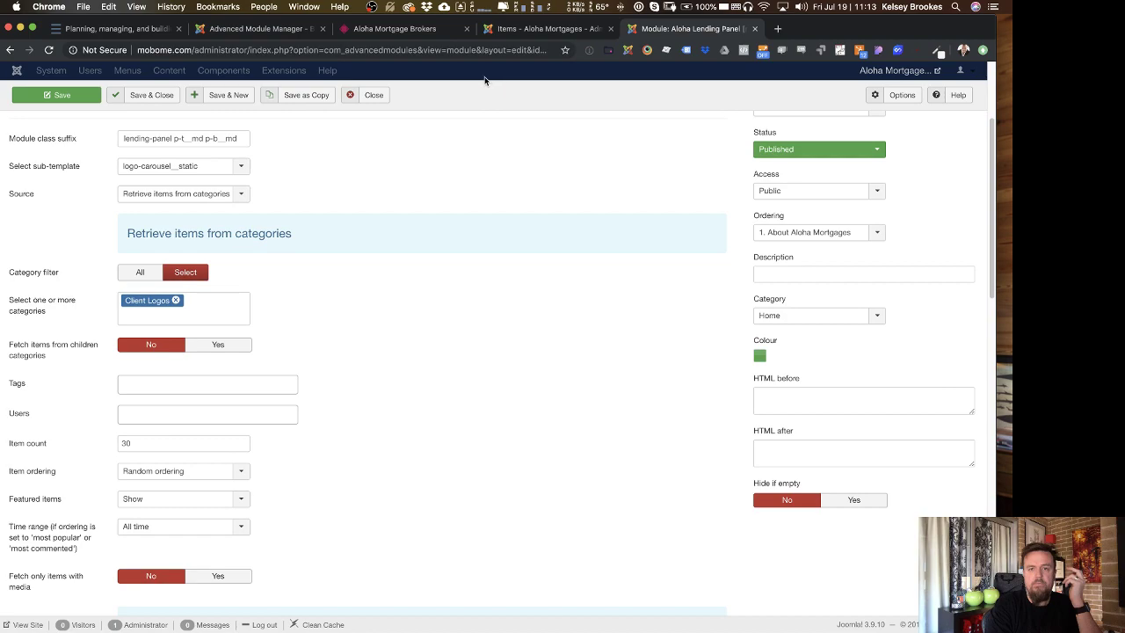
Compare the logo order on the live home page with the Aloha Lending Panel module's item ordering options, keeping Random ordering.
click(406, 31)
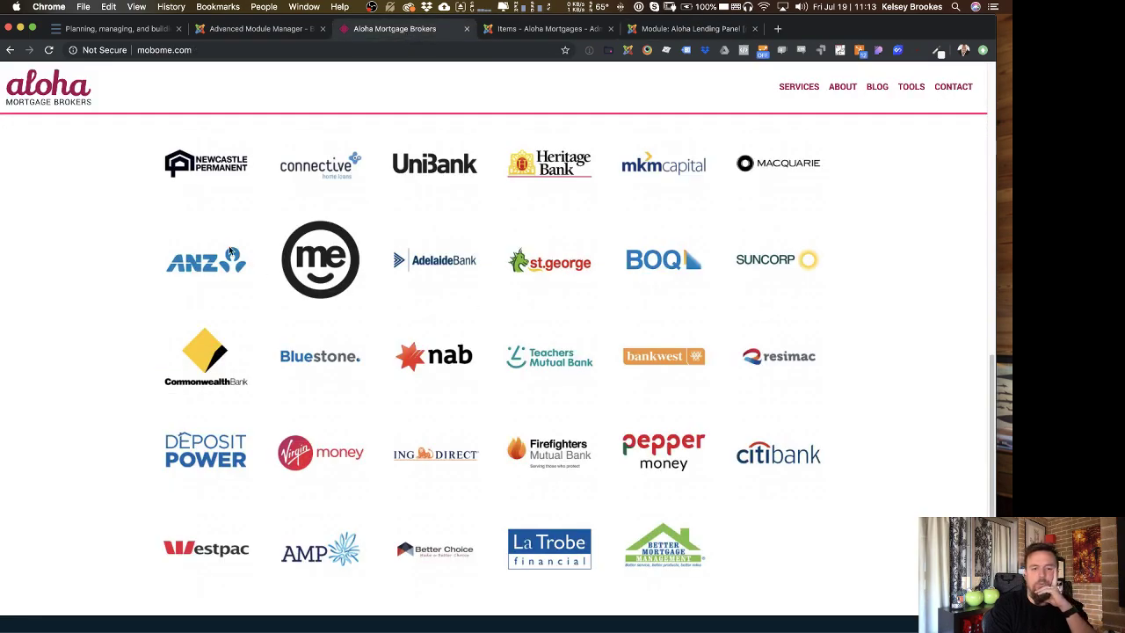
click(689, 36)
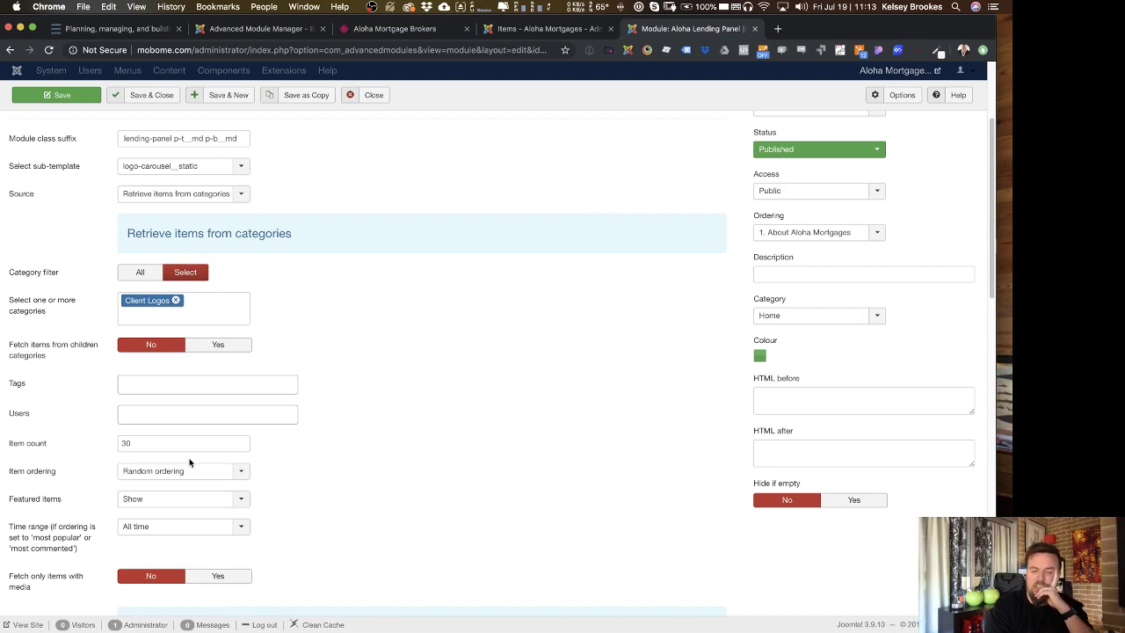
click(233, 467)
click(470, 395)
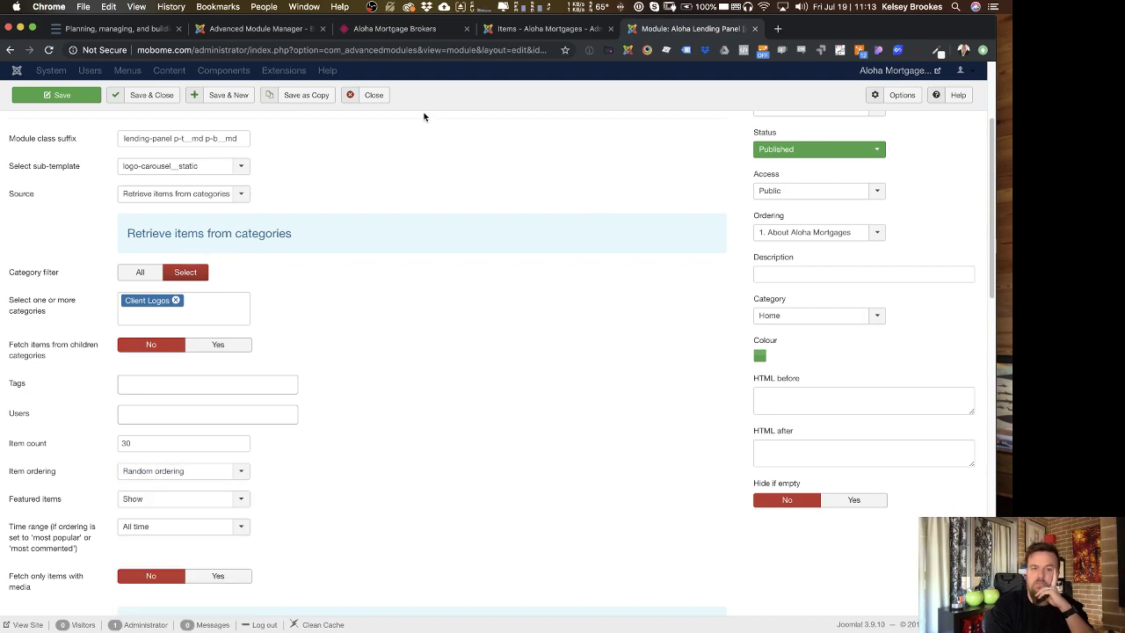
Review the live home page's Aloha Lending Panel logos together with the product blocks and About section above them.
click(404, 29)
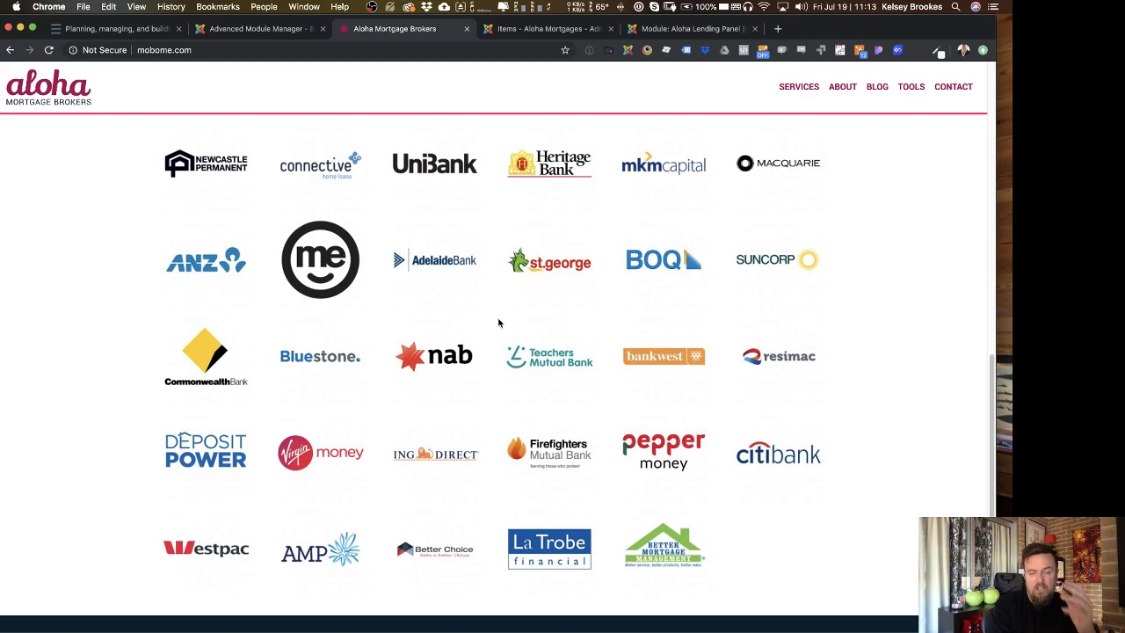
scroll(498, 323, up, 2)
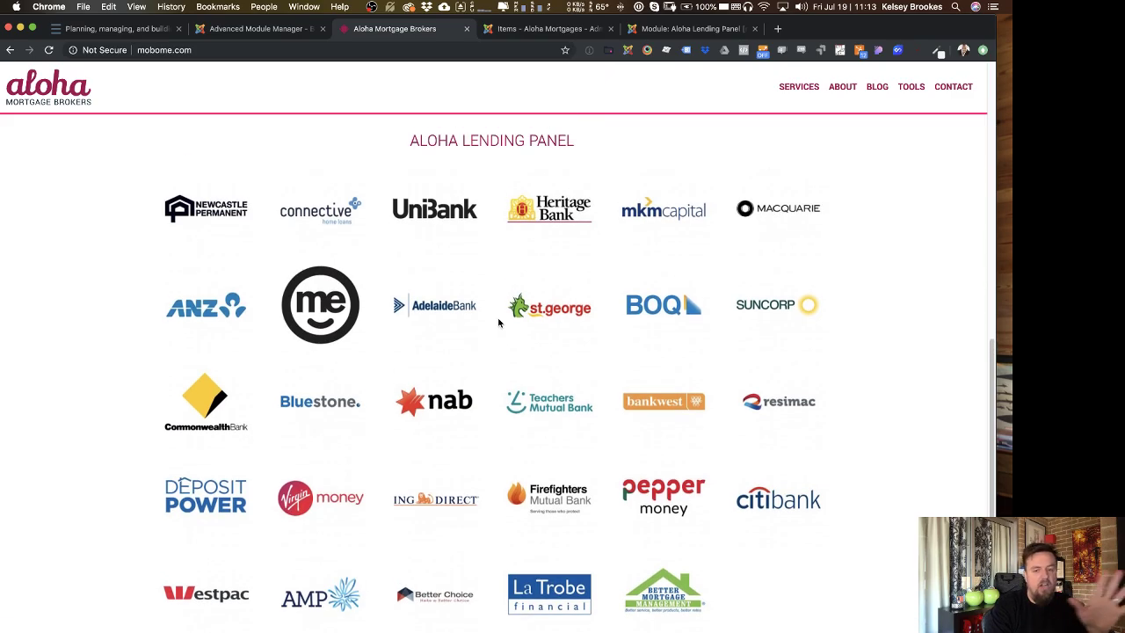
scroll(498, 323, up, 1)
scroll(498, 324, up, 10)
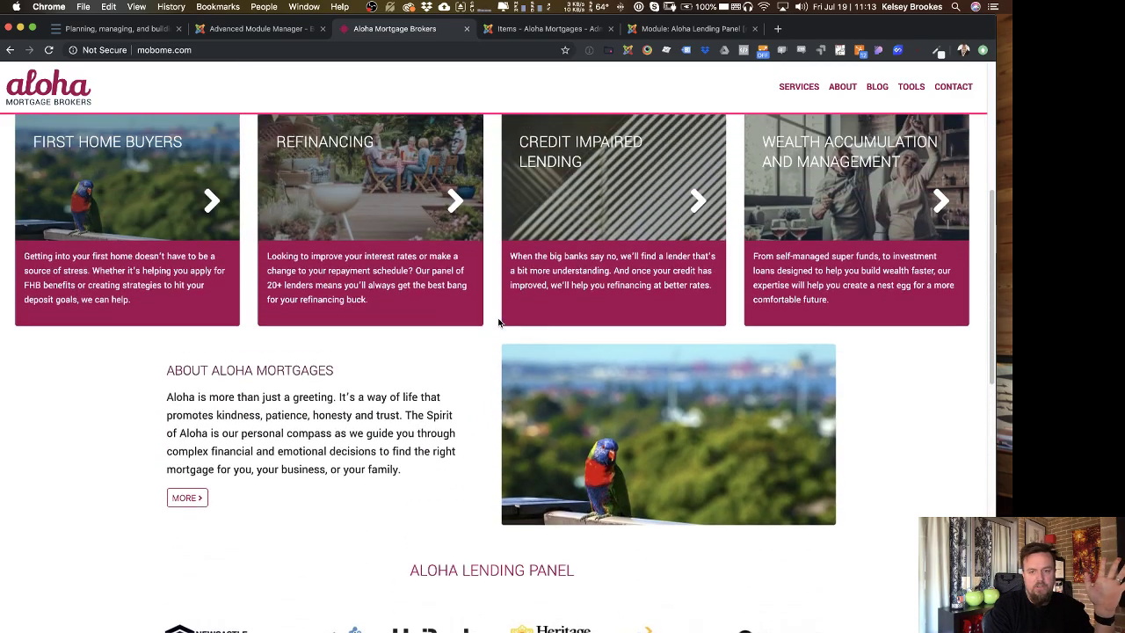
scroll(498, 323, down, 9)
scroll(498, 323, down, 5)
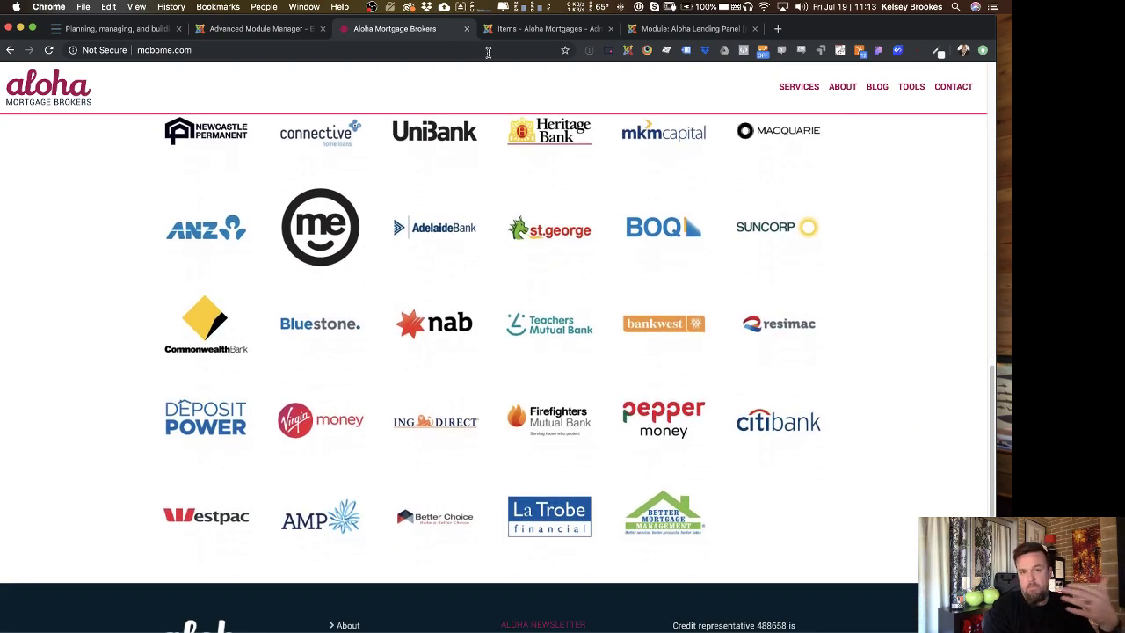
Return to the K2 items list and filter it to the Services category.
click(506, 26)
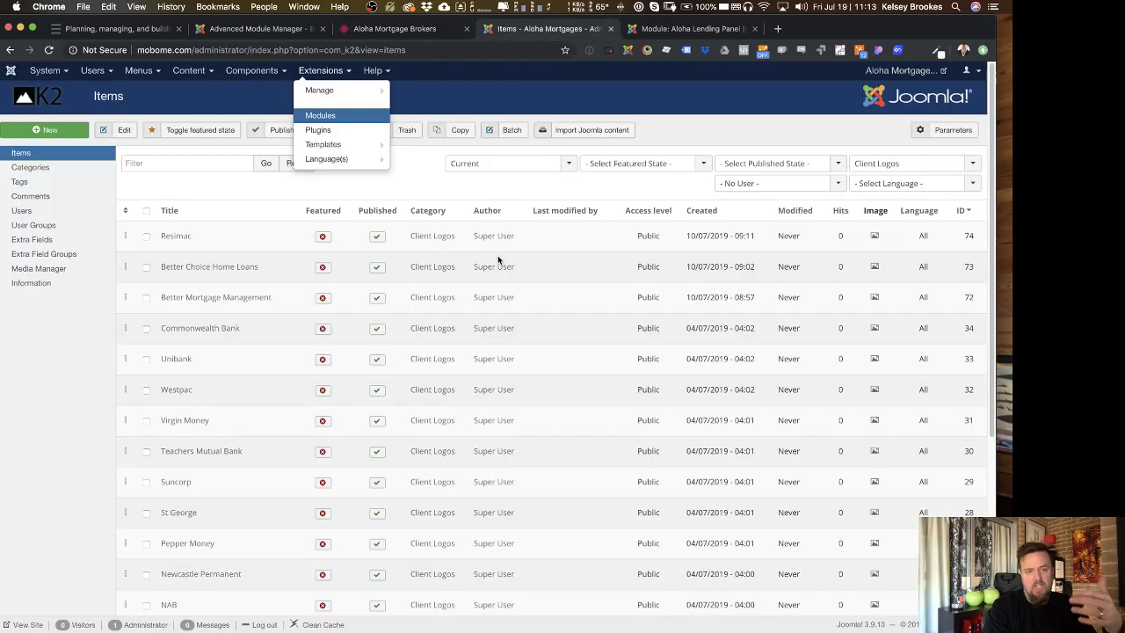
click(273, 206)
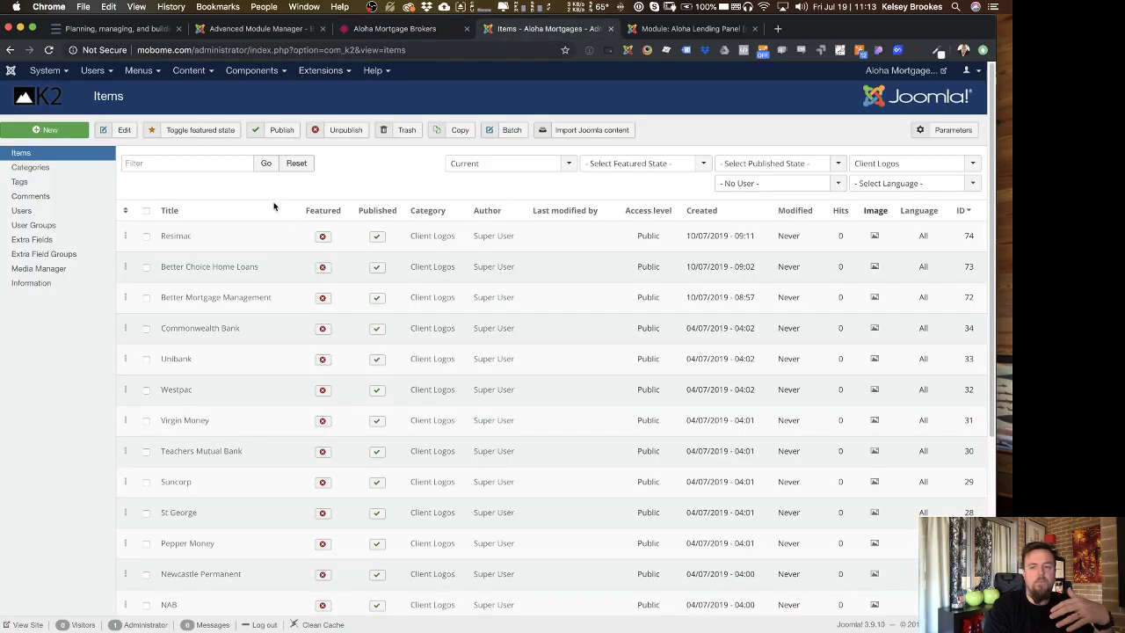
click(870, 164)
click(874, 207)
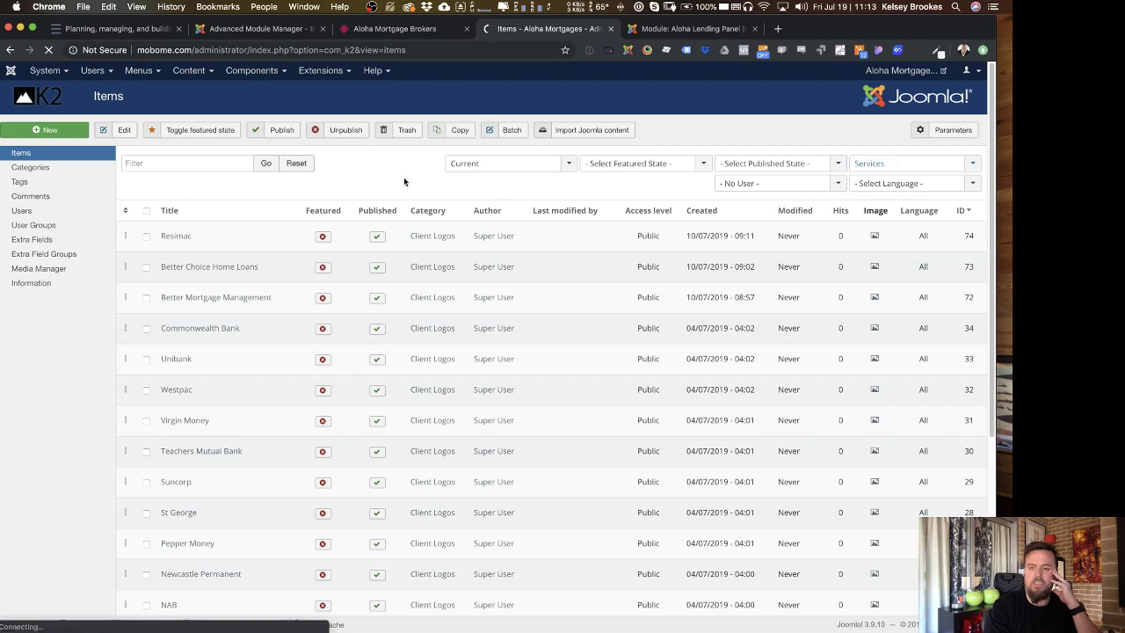
Look at the Aloha Mortgage Products blocks and the banner above them on the live home page.
click(412, 30)
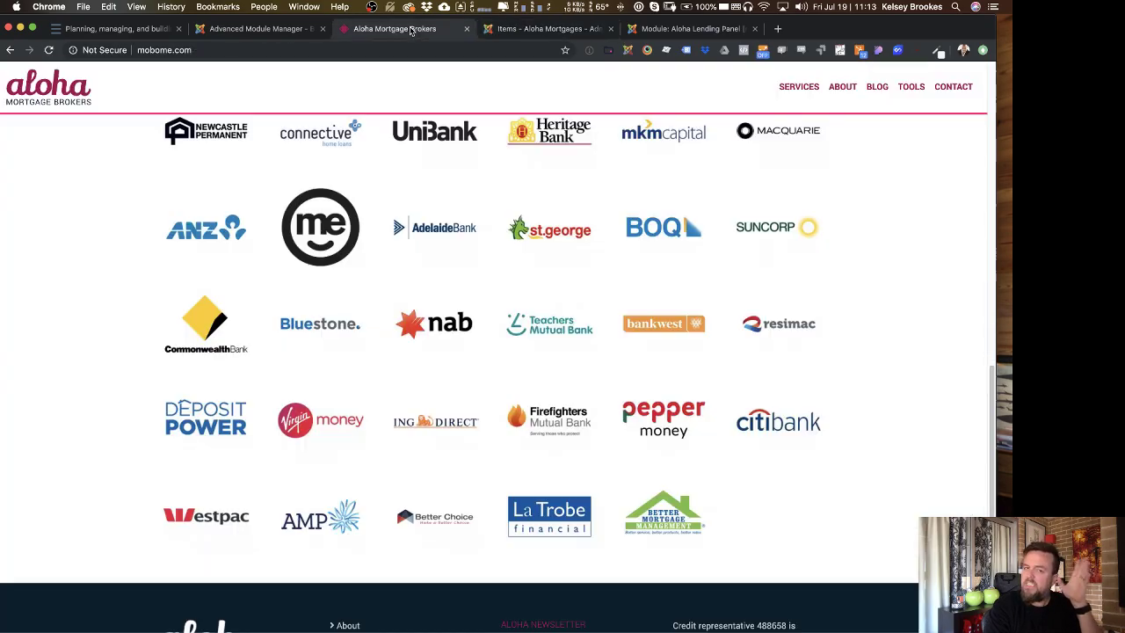
scroll(533, 225, up, 15)
scroll(532, 226, down, 4)
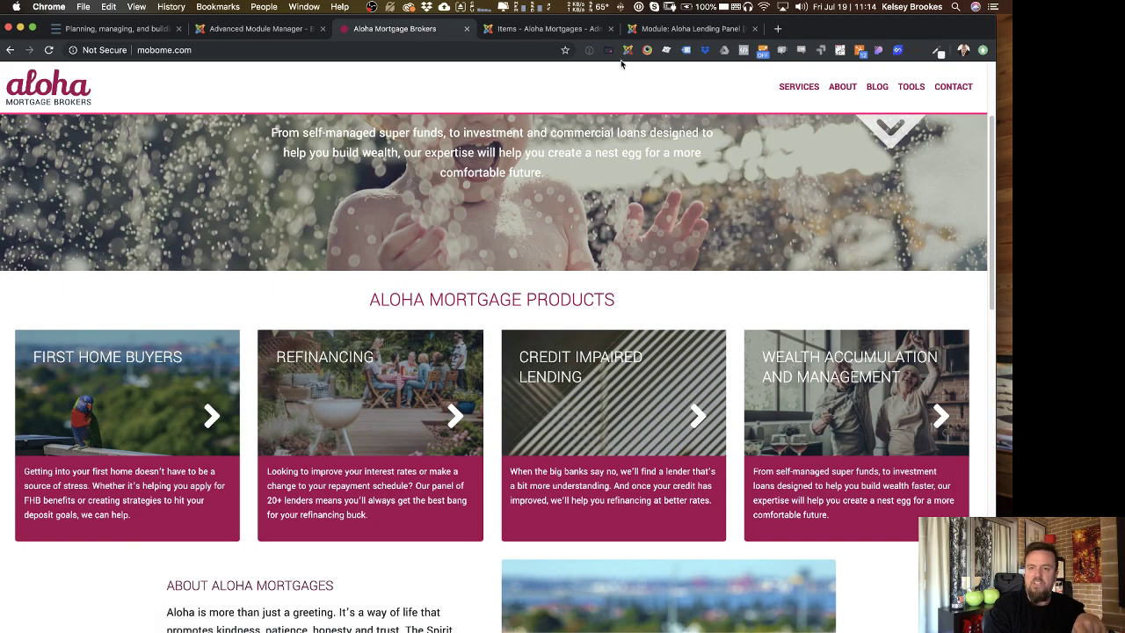
Close the Aloha Lending Panel module, open the Aloha Mortgage Products module and examine its sub-template, source category and item settings.
click(645, 28)
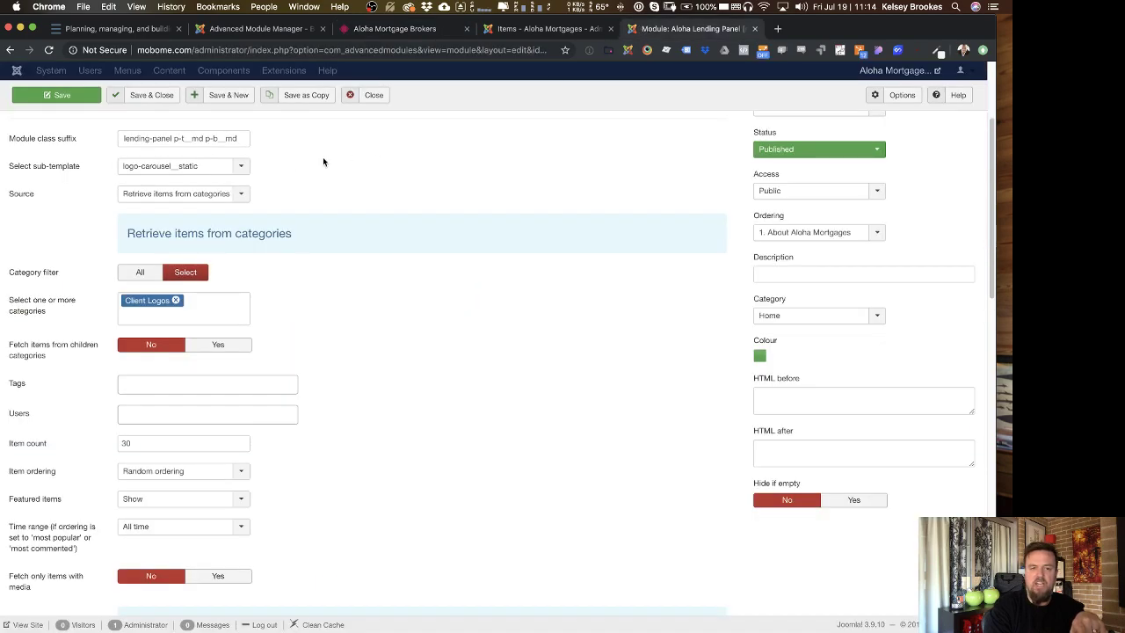
click(374, 95)
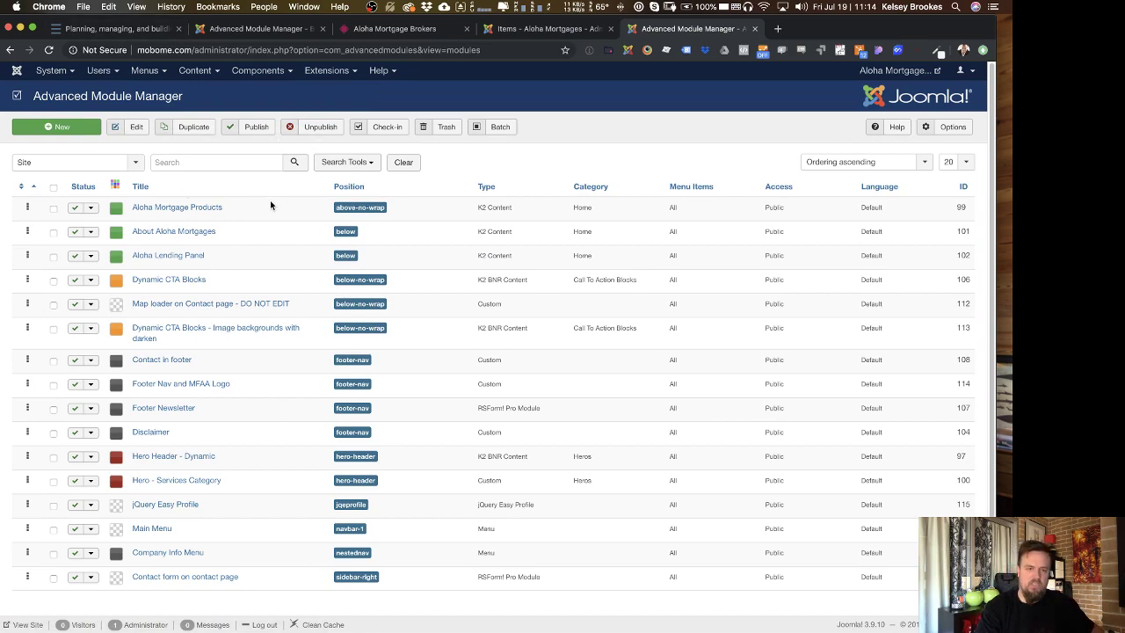
click(202, 209)
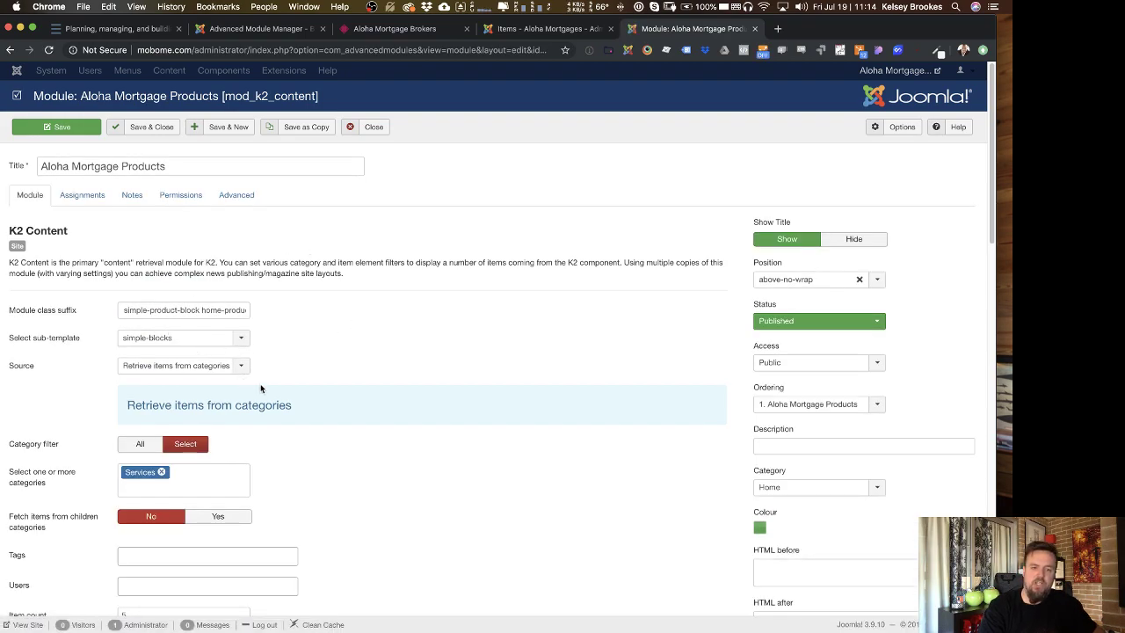
scroll(870, 289, down, 5)
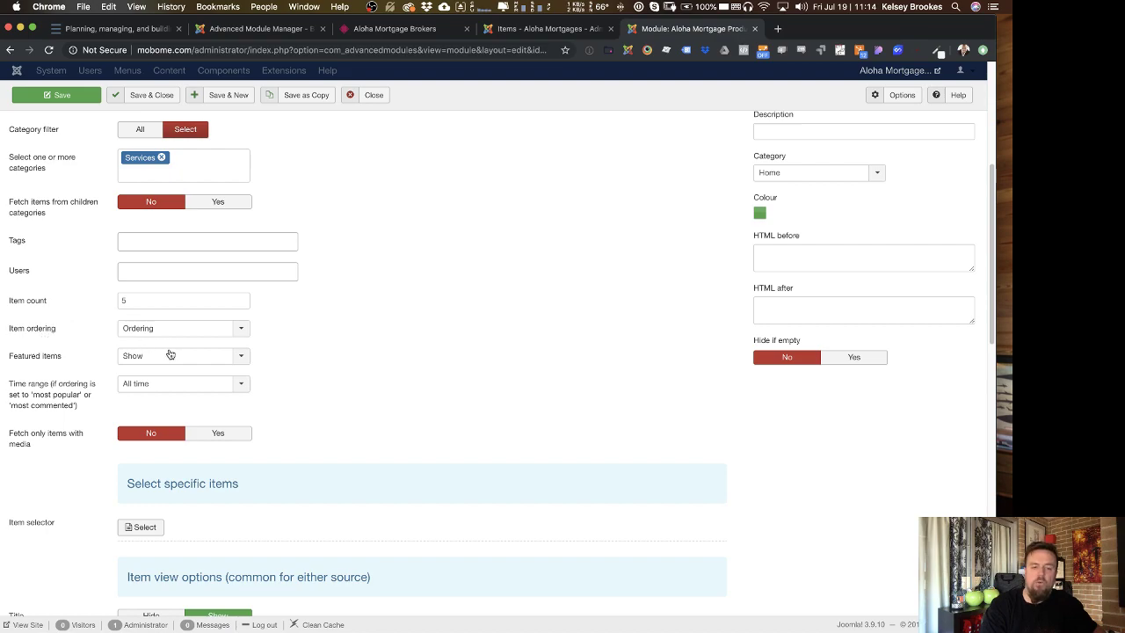
Compare the Aloha Mortgage Products module's category source with the Services items list, and open First Home Buyers from the live home page.
scroll(996, 208, up, 5)
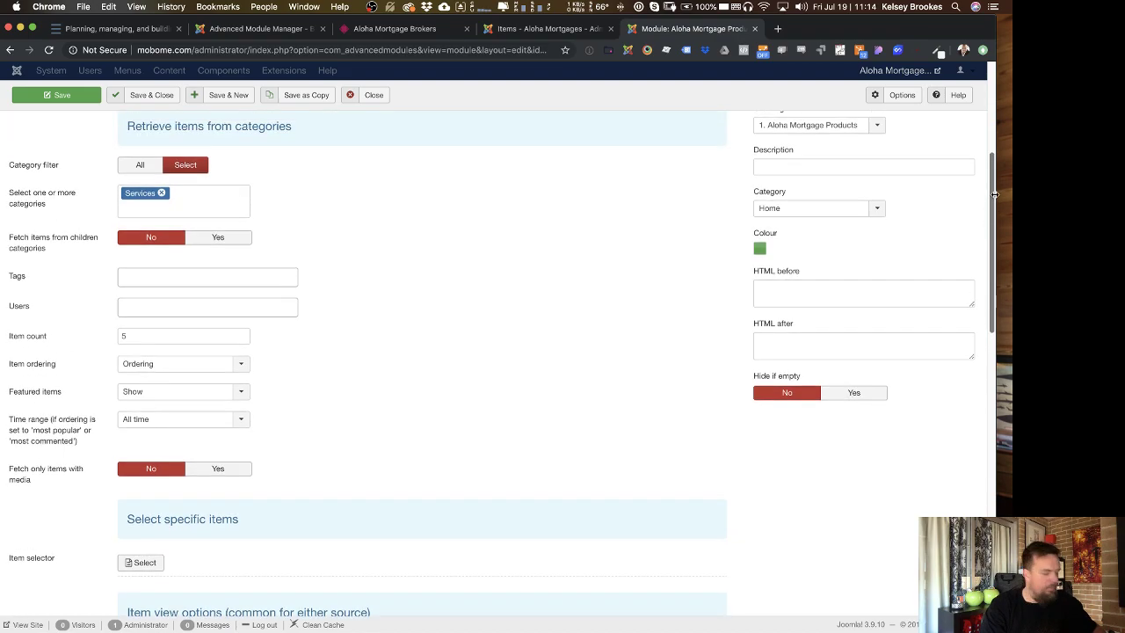
click(544, 28)
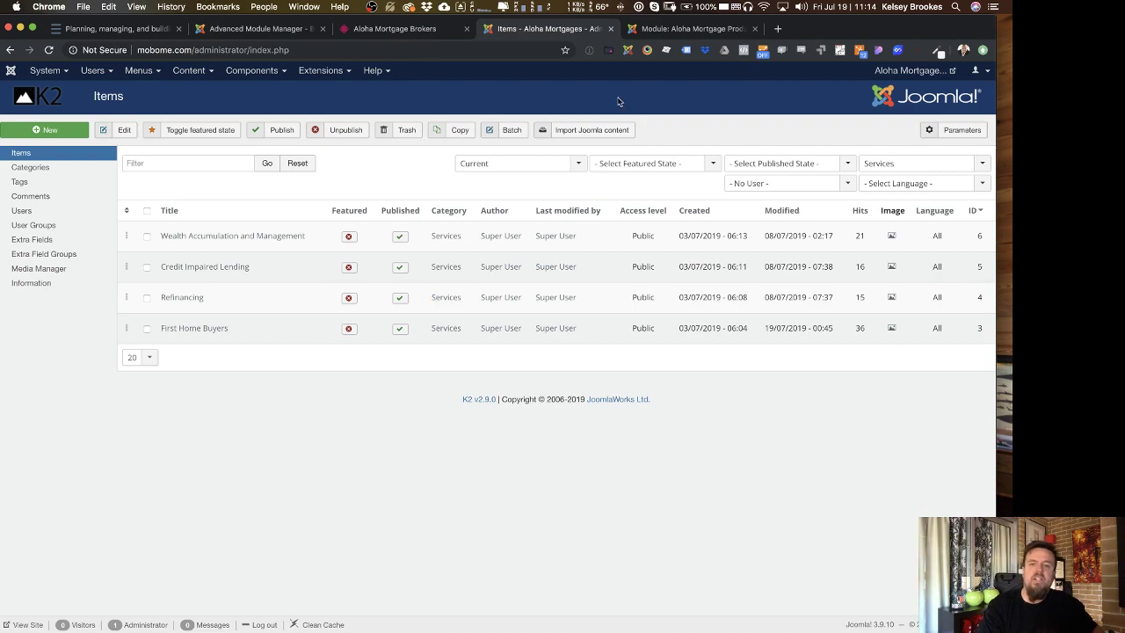
click(413, 30)
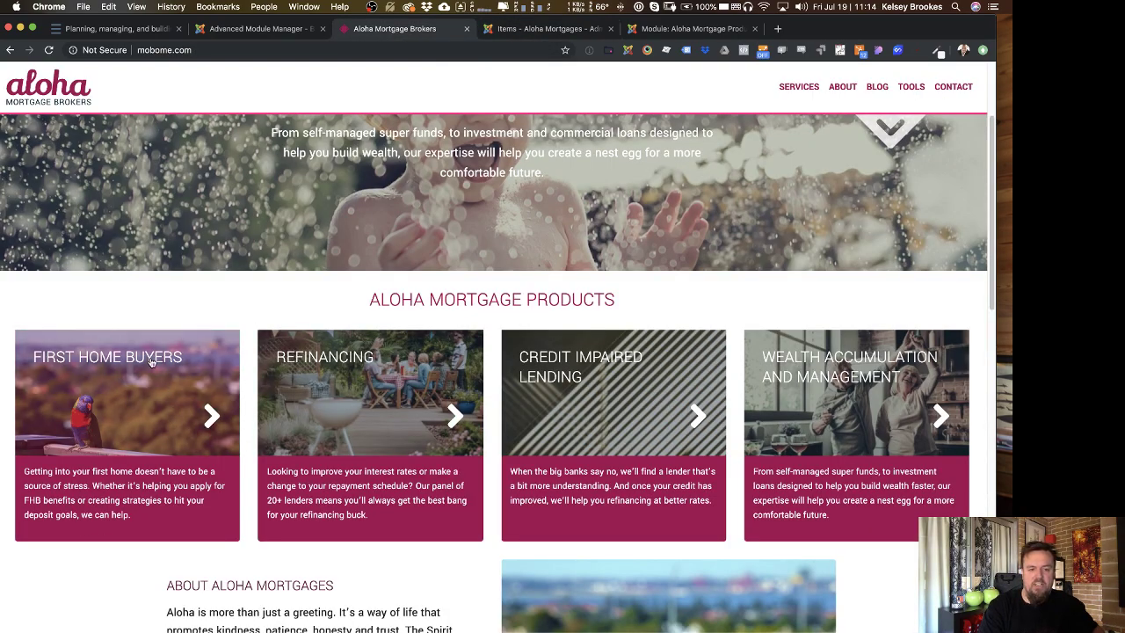
click(76, 402)
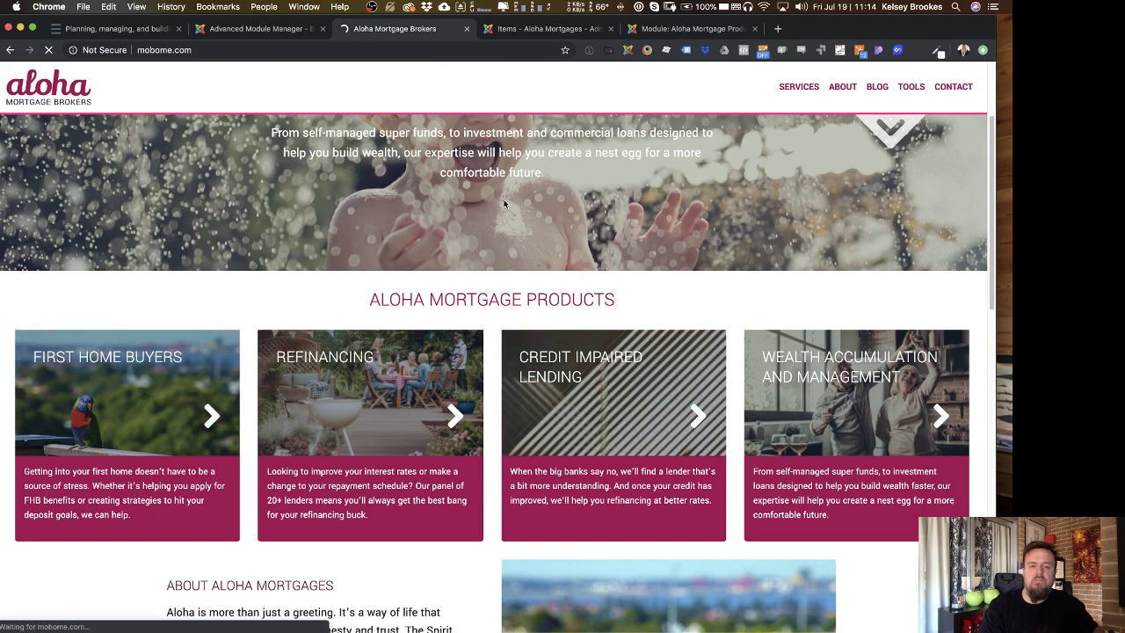
Close the Aloha Mortgage Products module and page through the live services from First Home Buyers to Wealth Accumulation and Management.
click(671, 35)
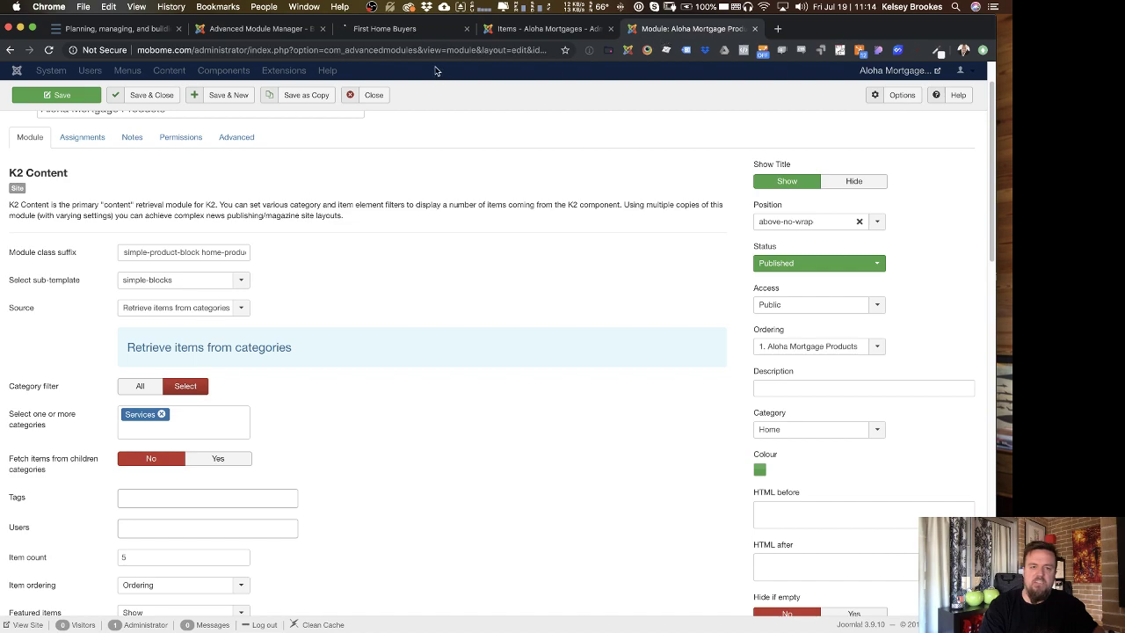
click(370, 94)
click(426, 32)
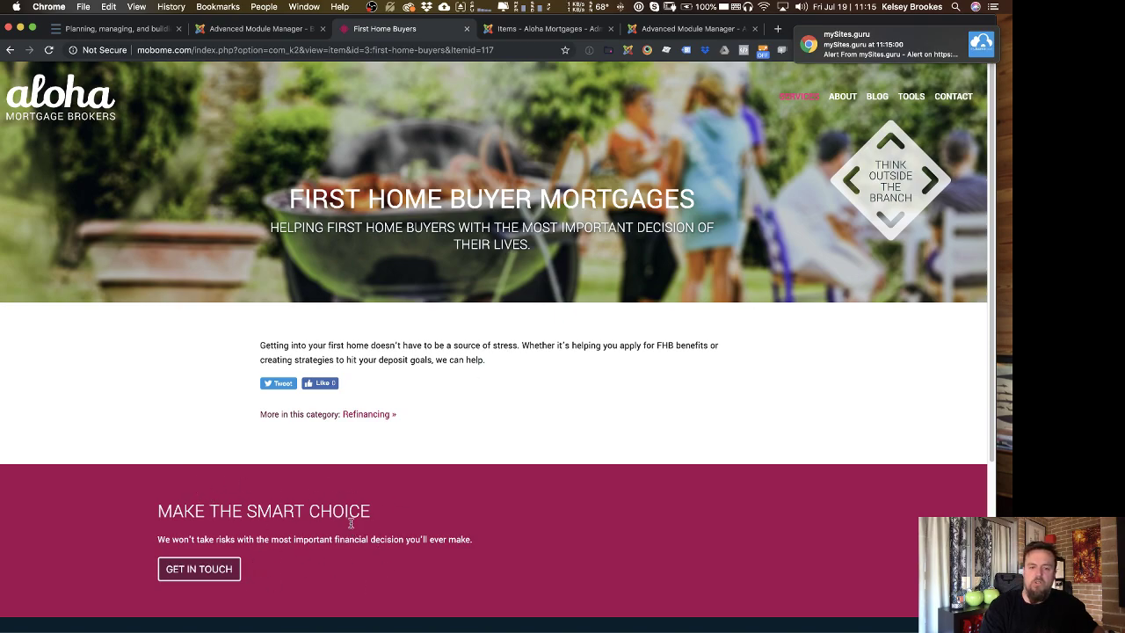
click(387, 415)
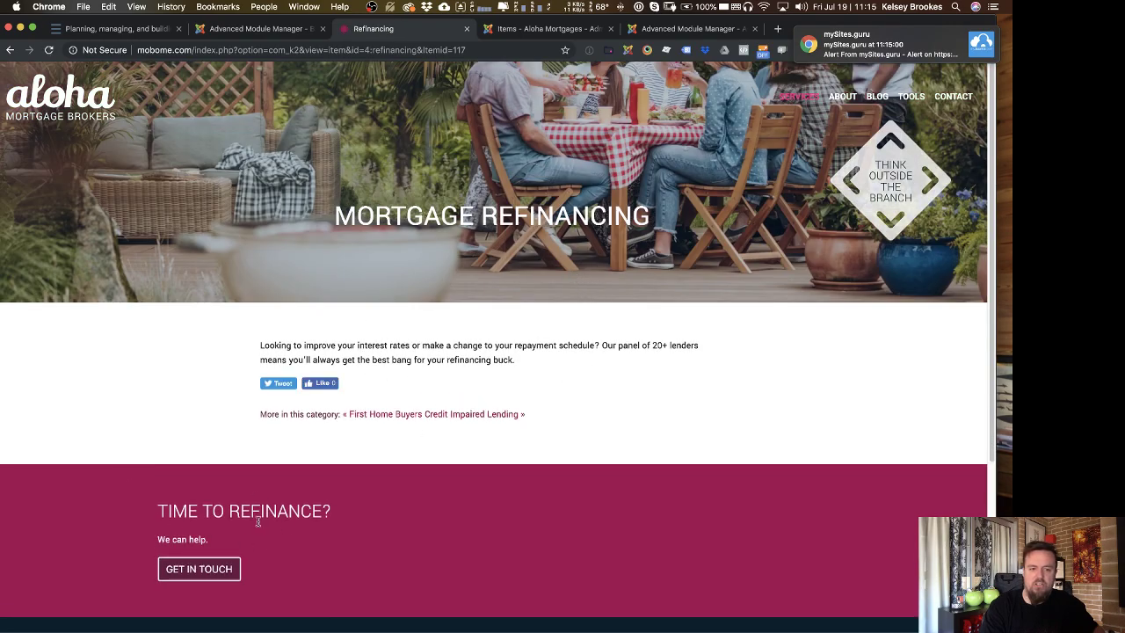
click(492, 413)
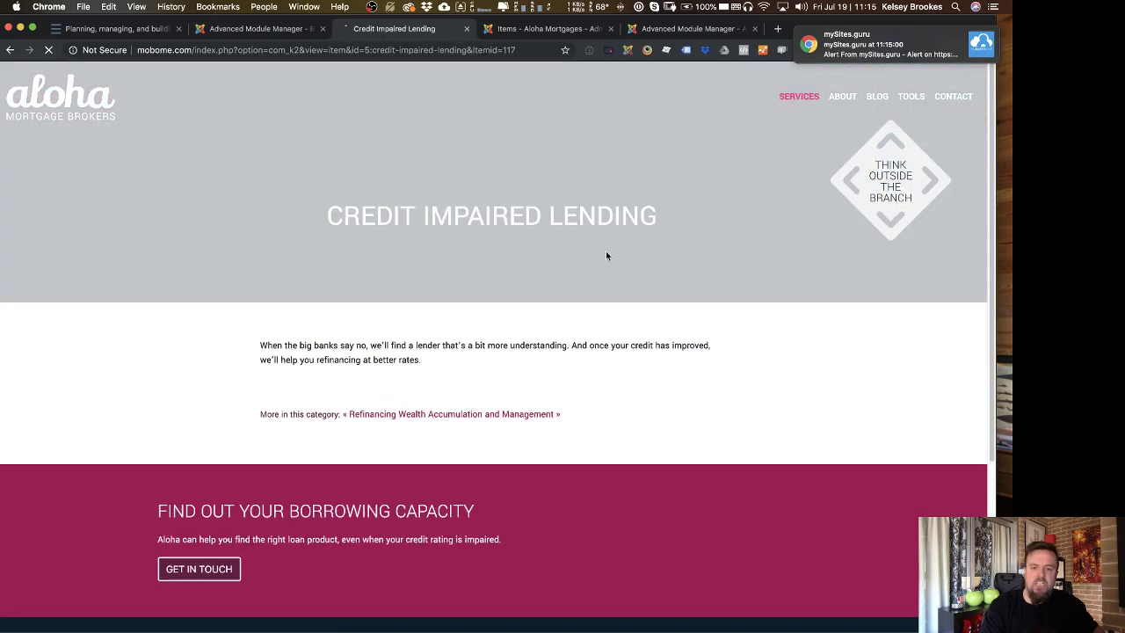
click(542, 414)
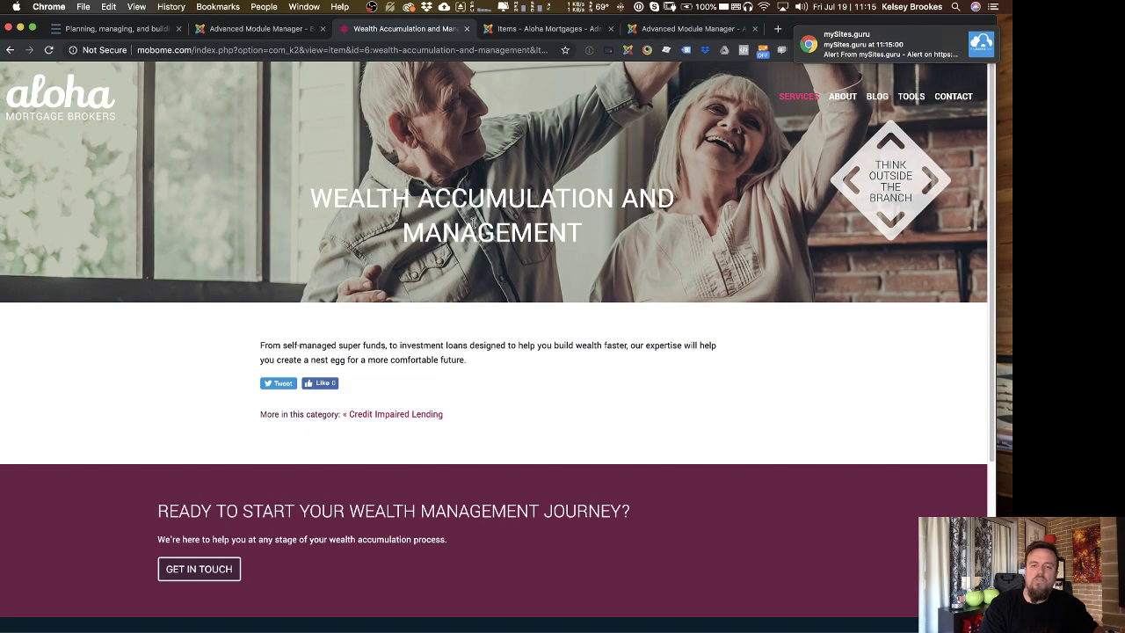
Open the Hero Header - Dynamic module and examine its class suffix, sub-template and item layout options.
click(690, 28)
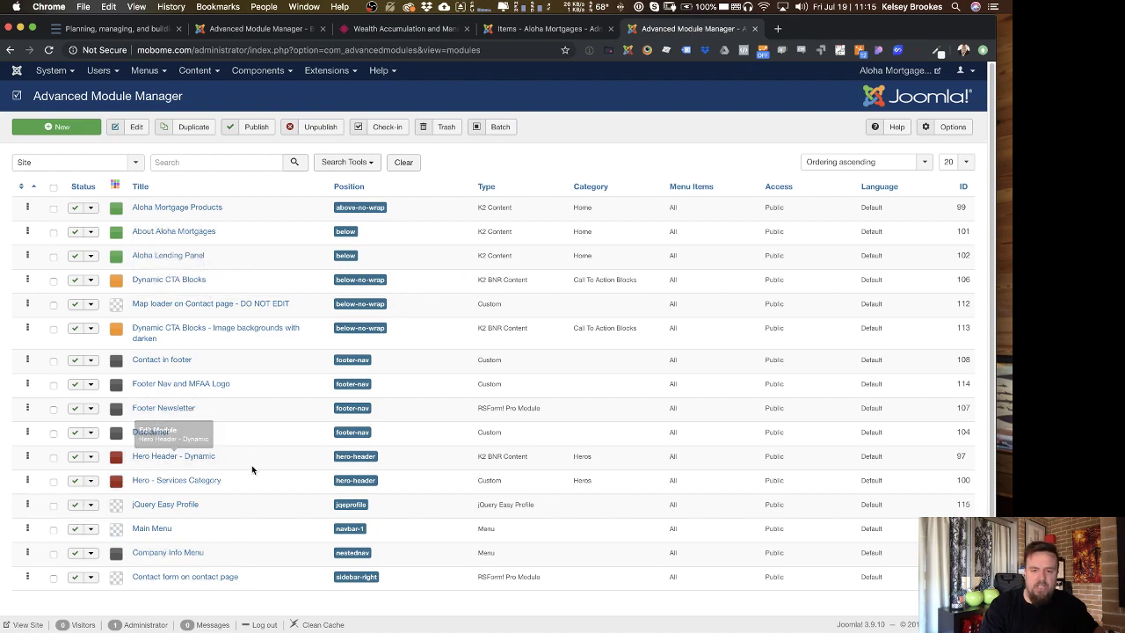
click(176, 456)
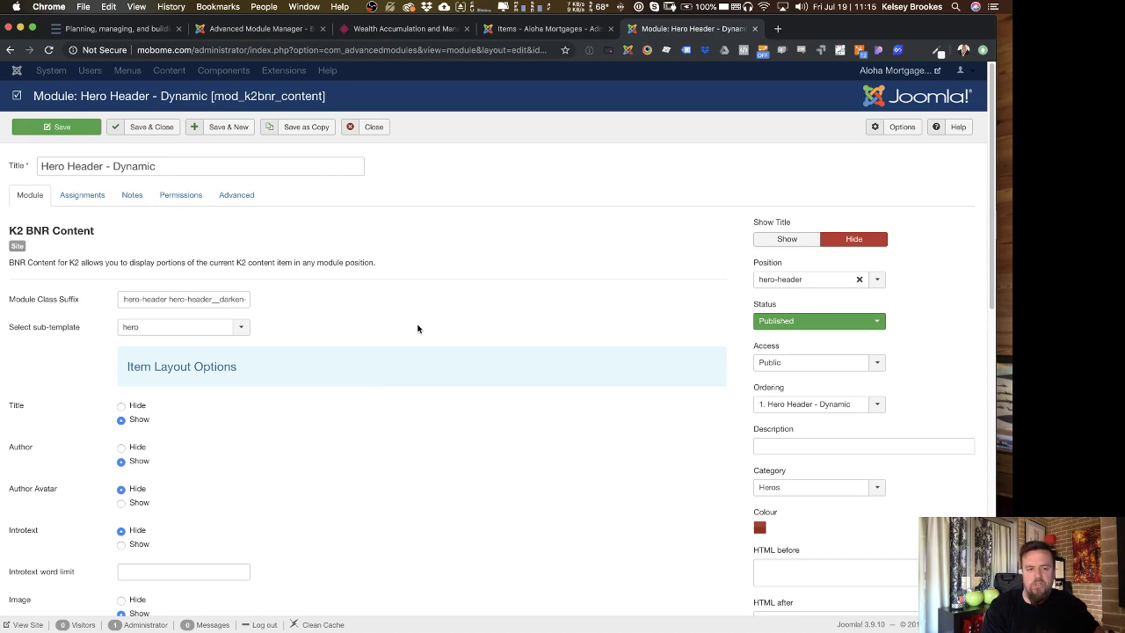
scroll(385, 297, down, 1)
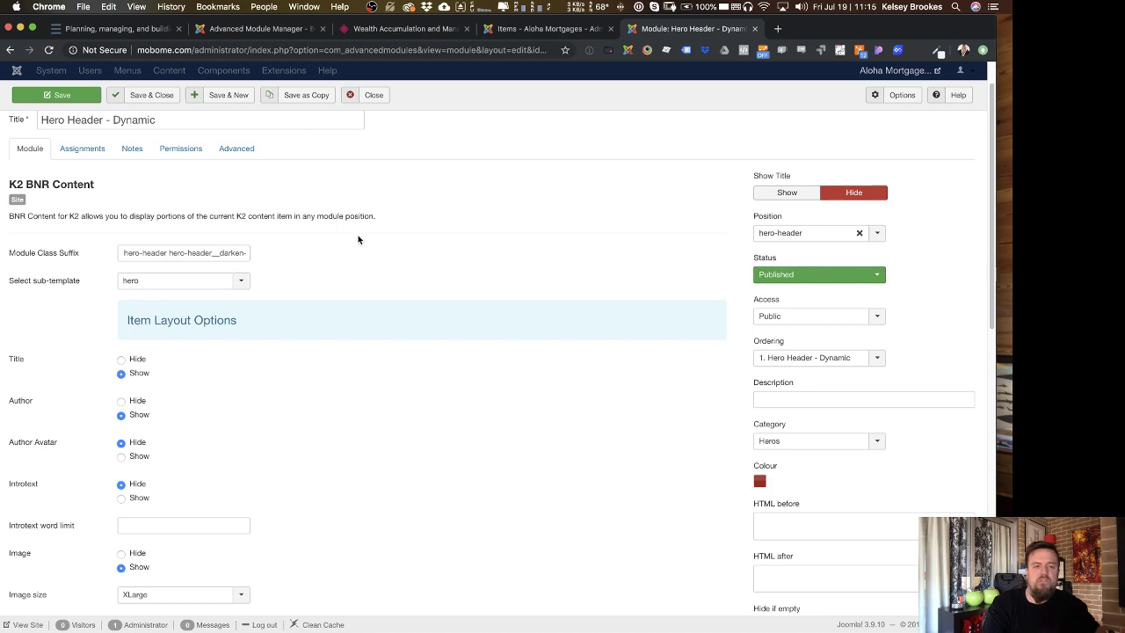
scroll(357, 239, up, 1)
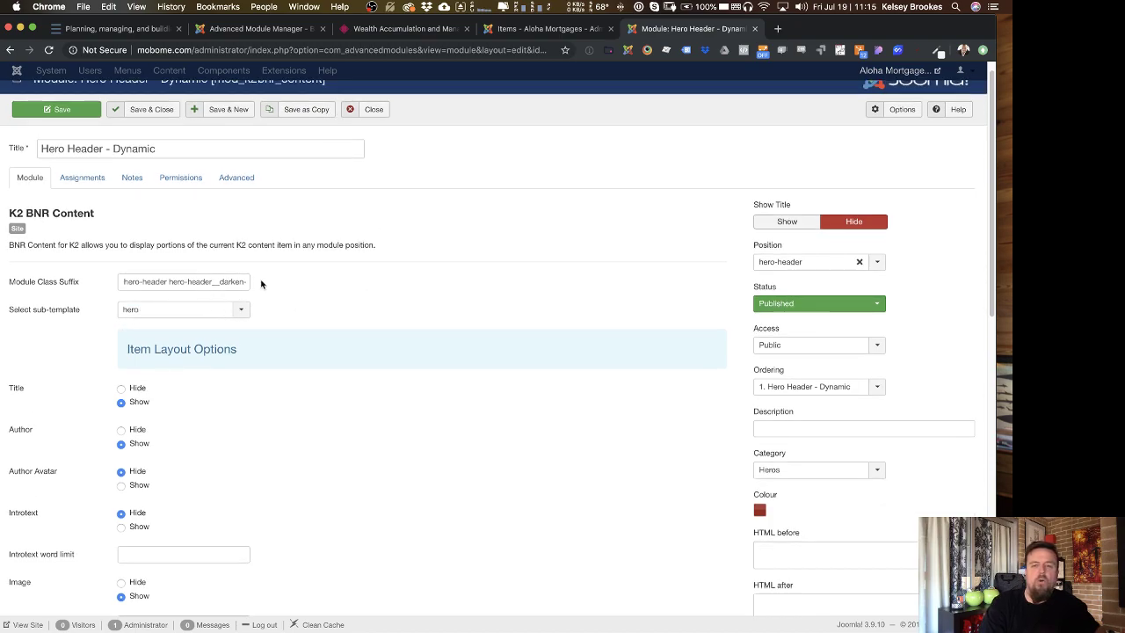
Open the Wealth Accumulation and Management K2 item and enter "Managing your nest egg the right way" as its Hero Content extra field.
click(512, 36)
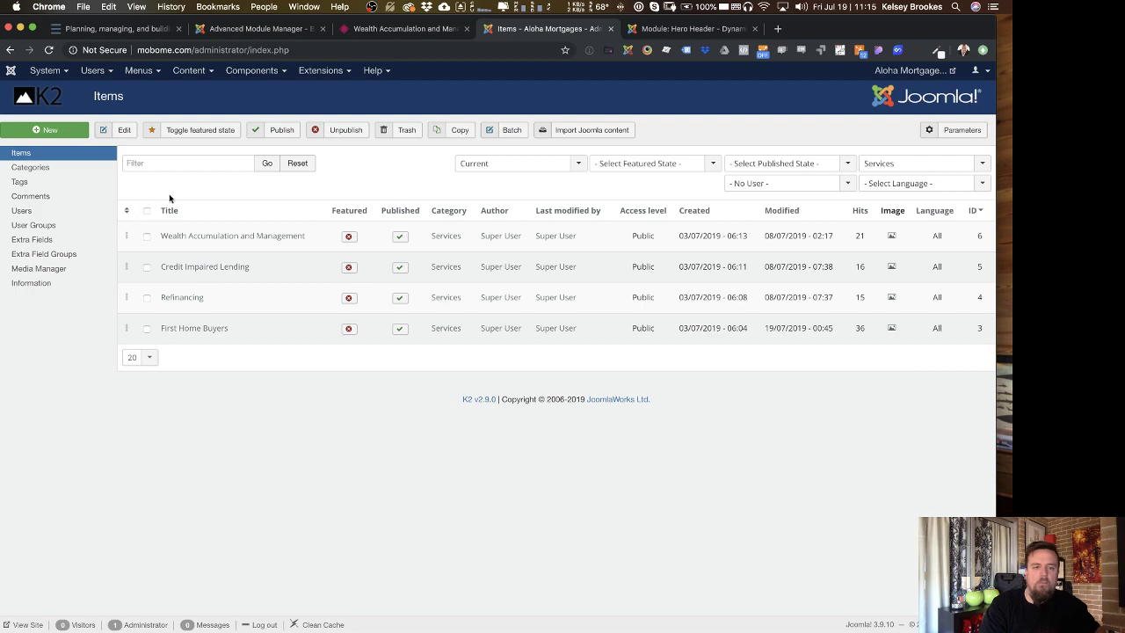
click(232, 235)
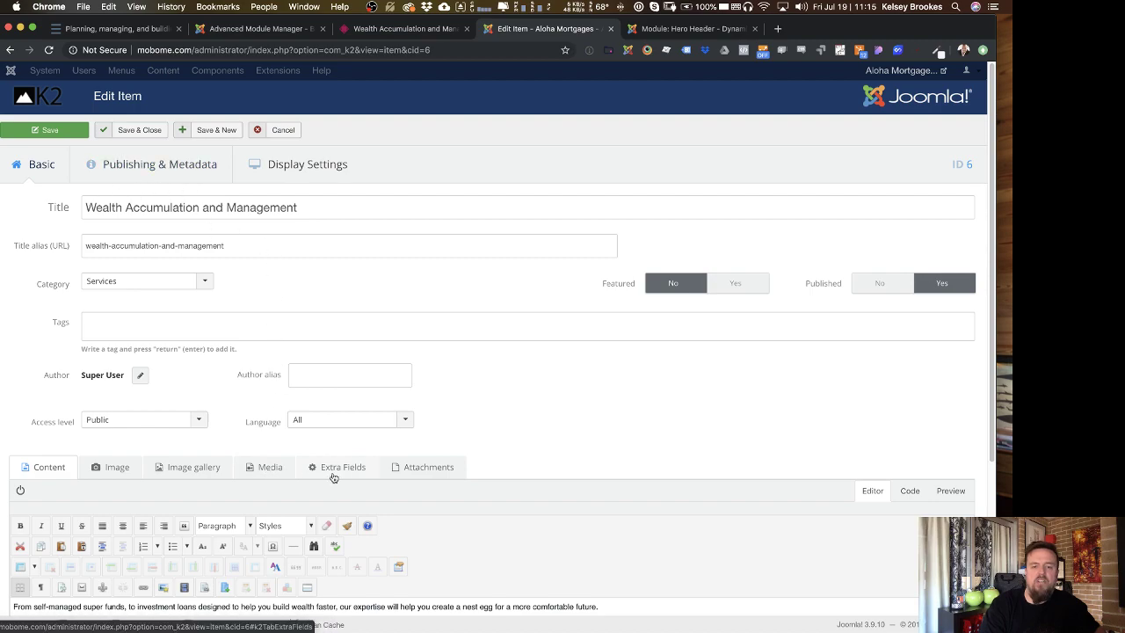
click(331, 468)
scroll(297, 457, down, 5)
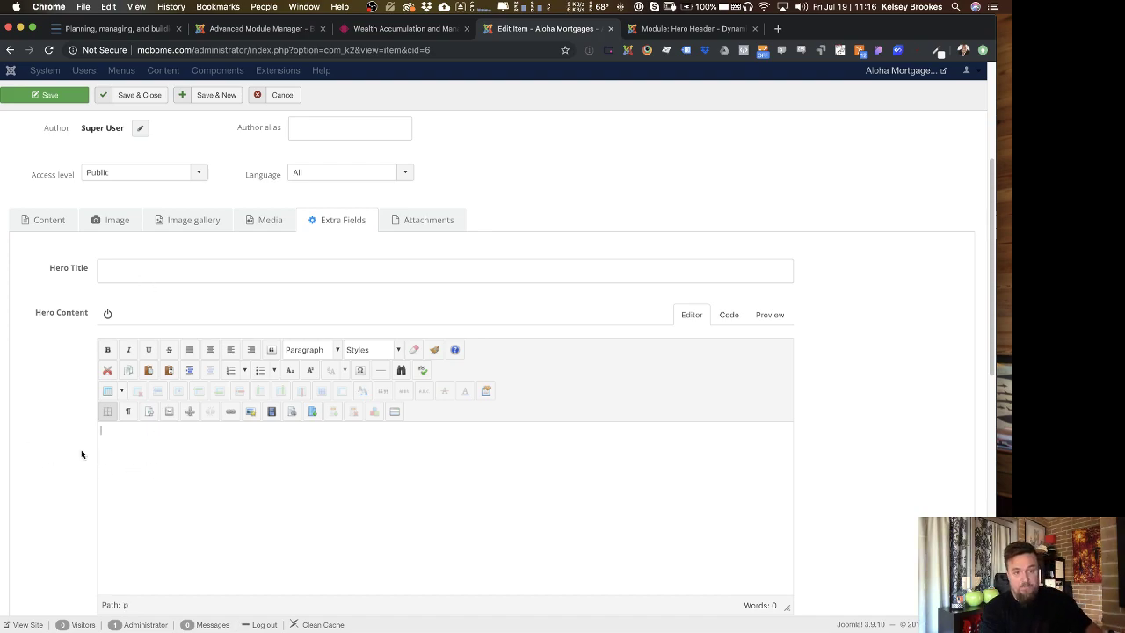
text(Managing your nest egg the r)
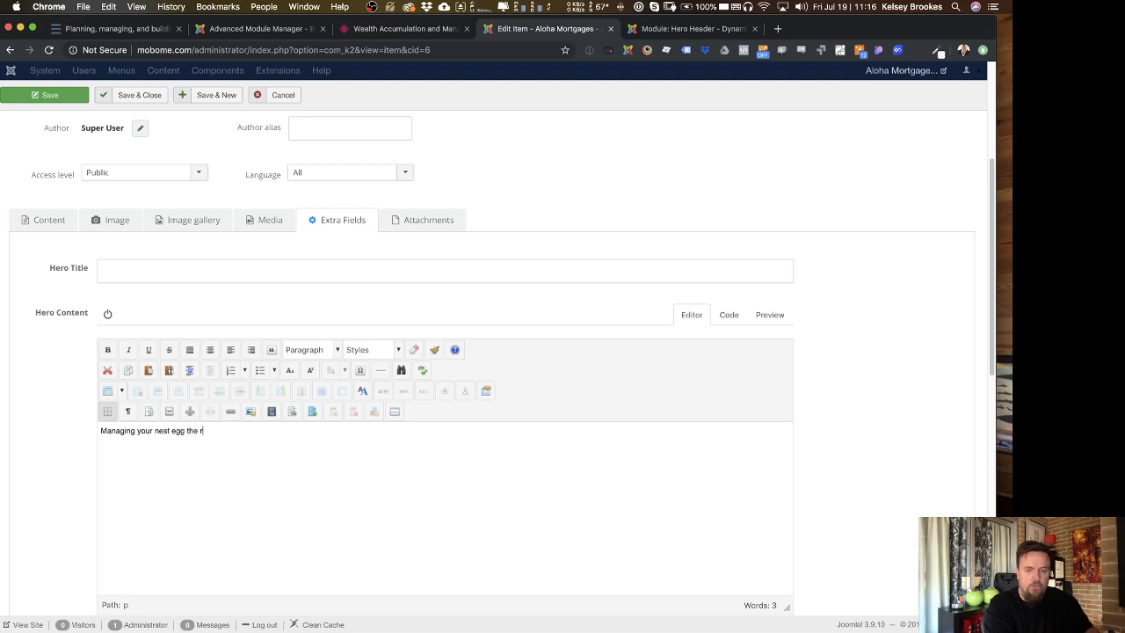
Format the whole Hero Content text as Heading 2 and save the item.
key(super+a)
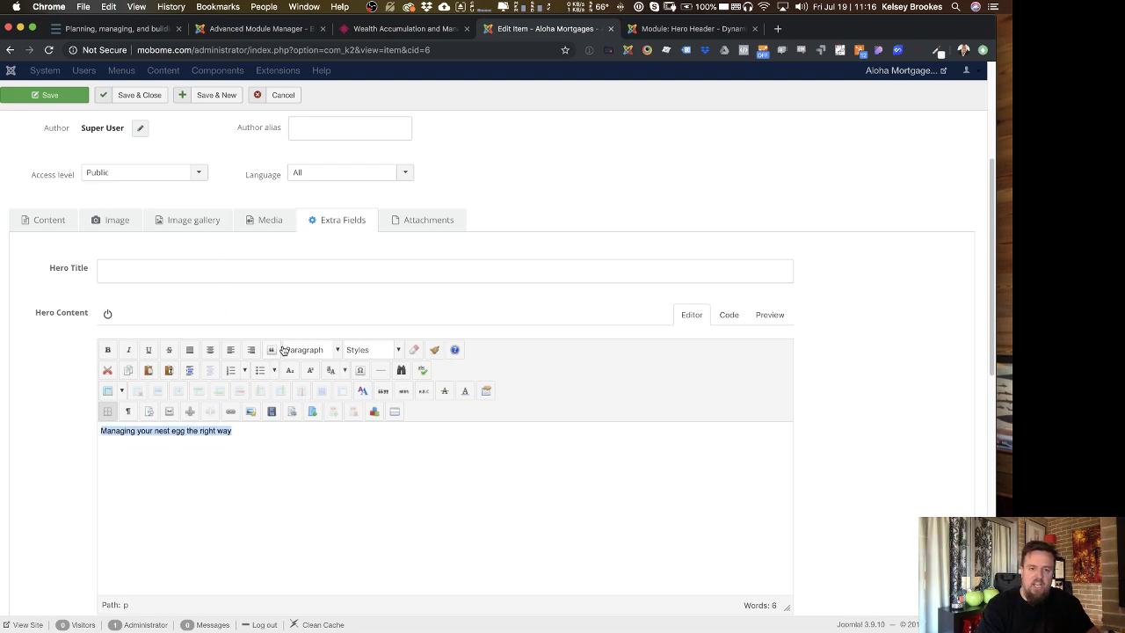
click(327, 349)
click(333, 410)
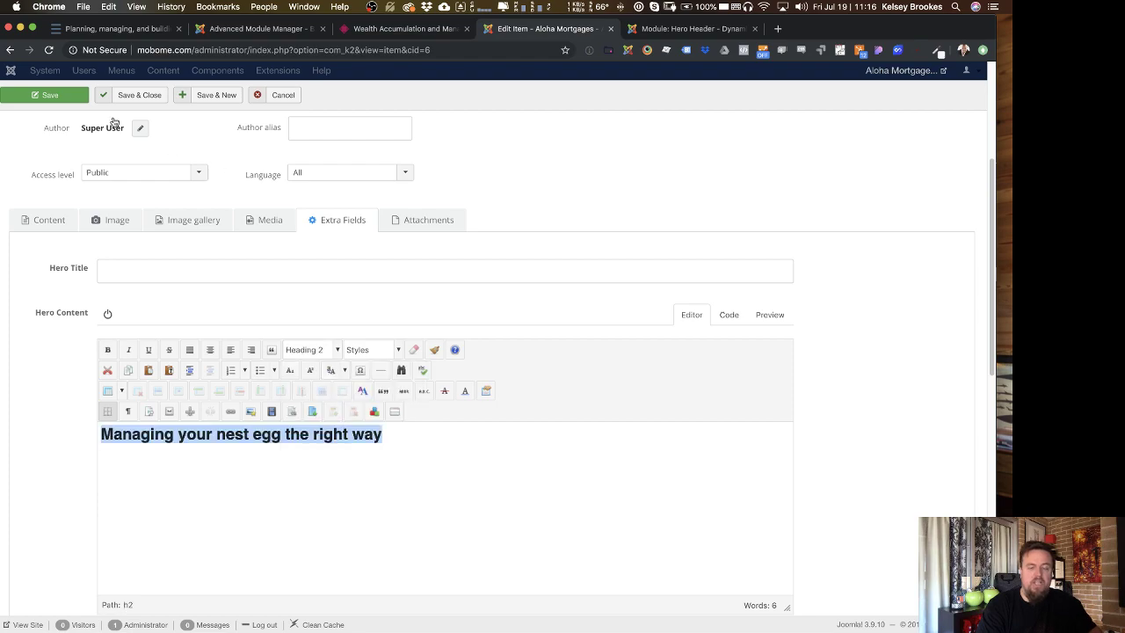
click(42, 95)
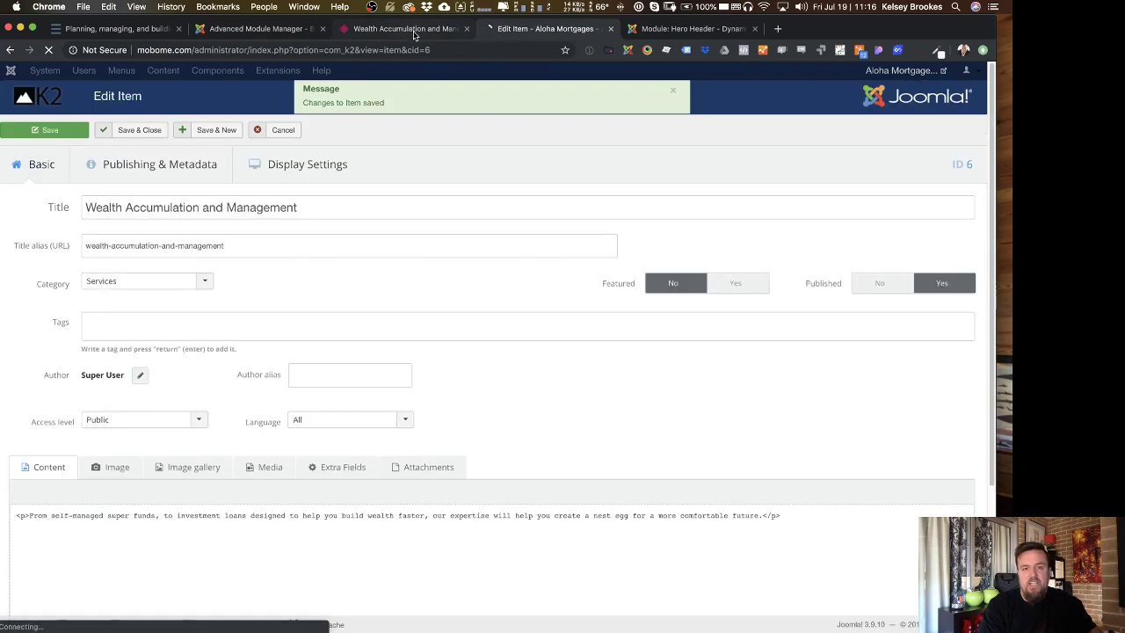
Reload the live Wealth Accumulation and Management page and compare its hero banner with the item's image and Hero Content field.
click(411, 29)
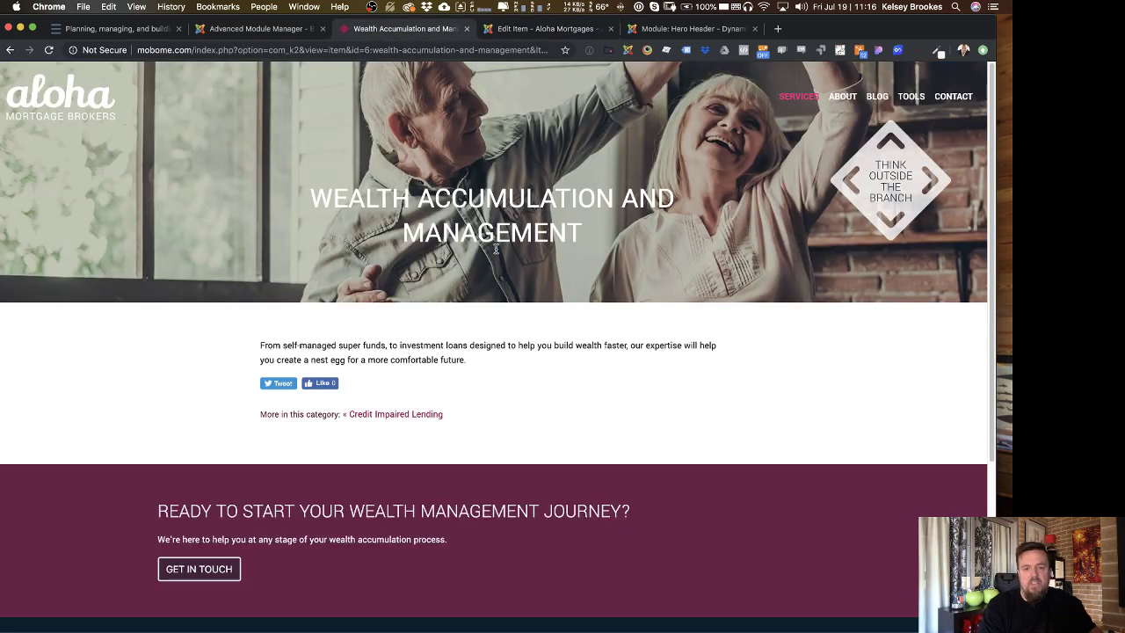
key(super+r)
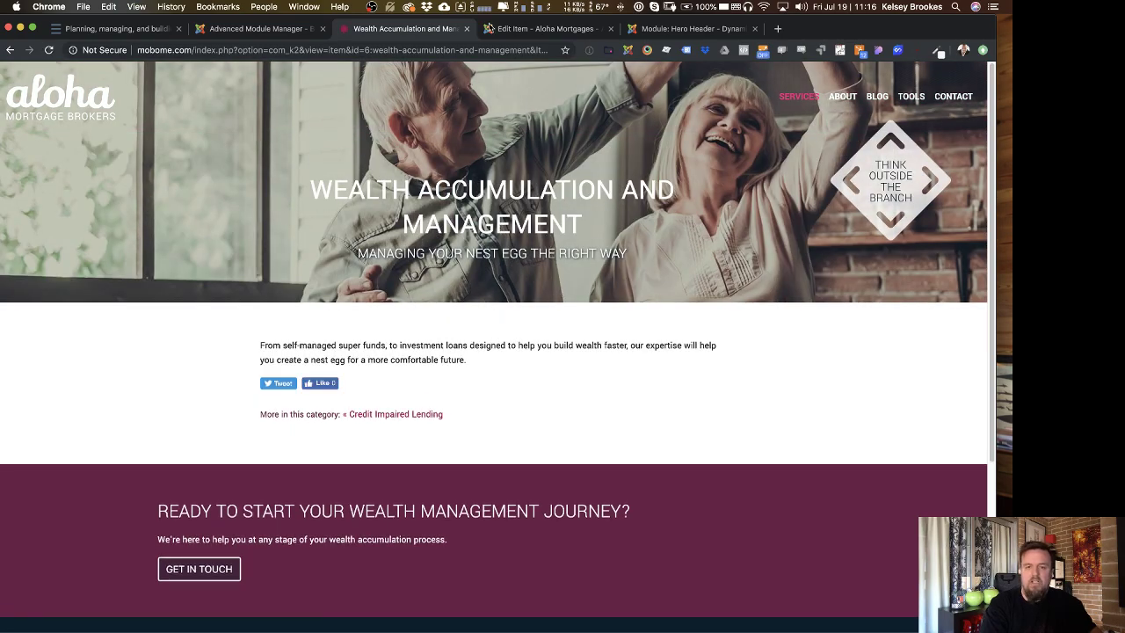
click(580, 29)
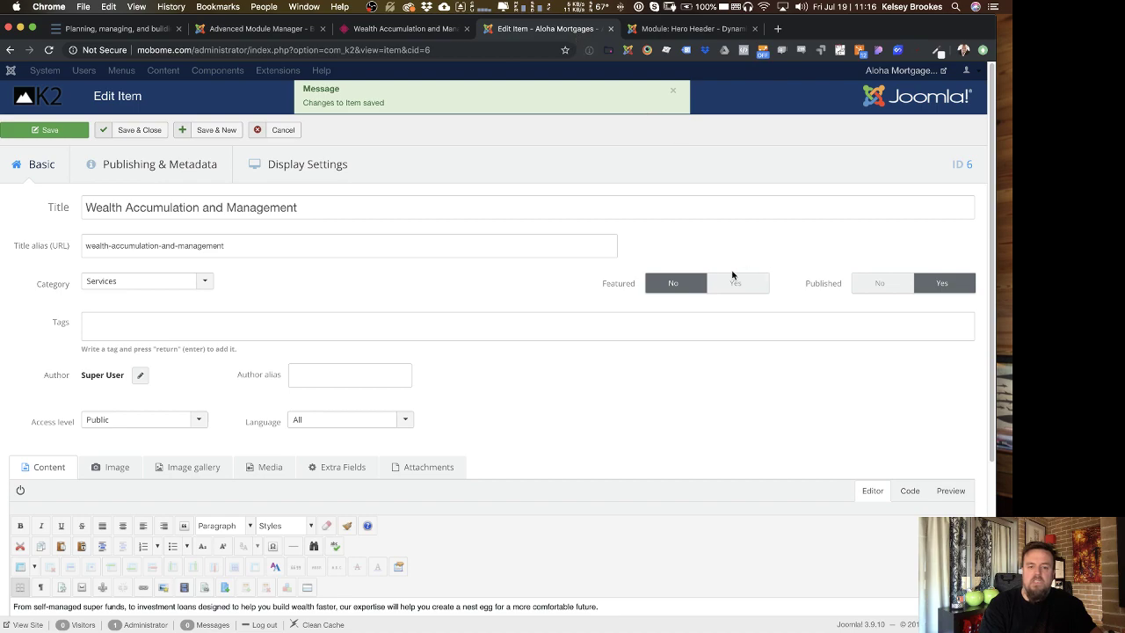
click(334, 469)
click(110, 471)
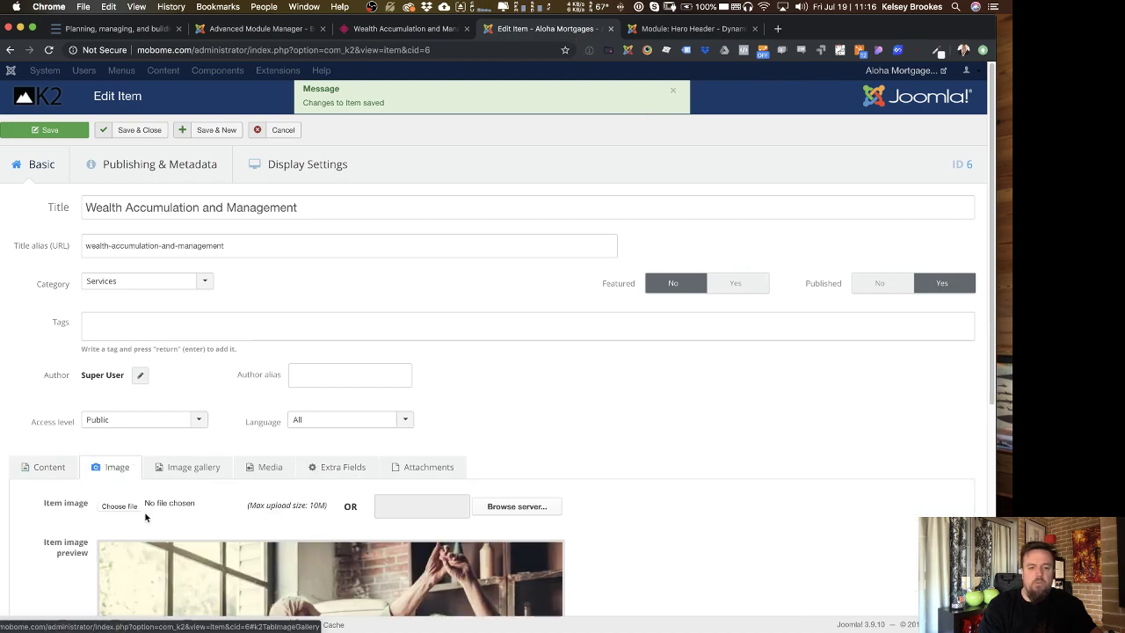
click(343, 468)
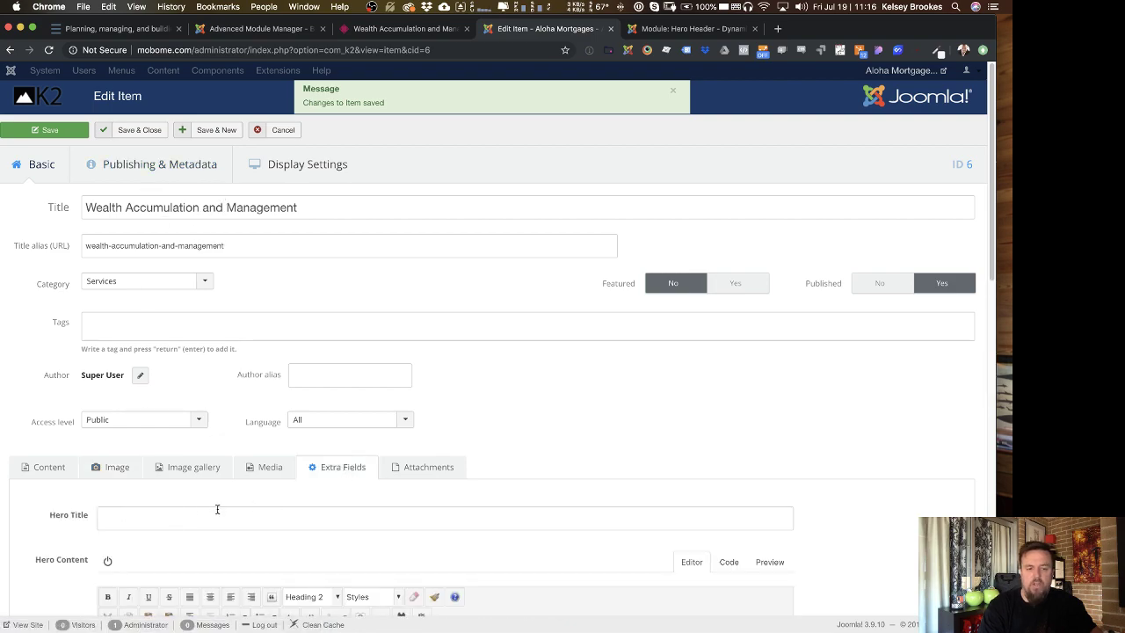
scroll(221, 502, down, 5)
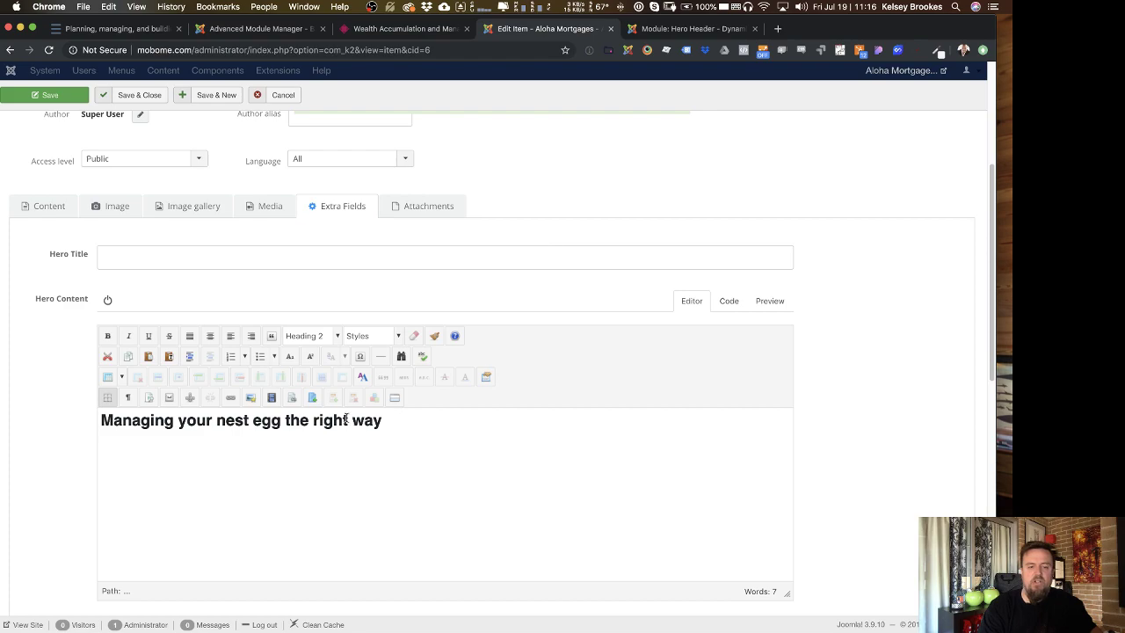
click(429, 28)
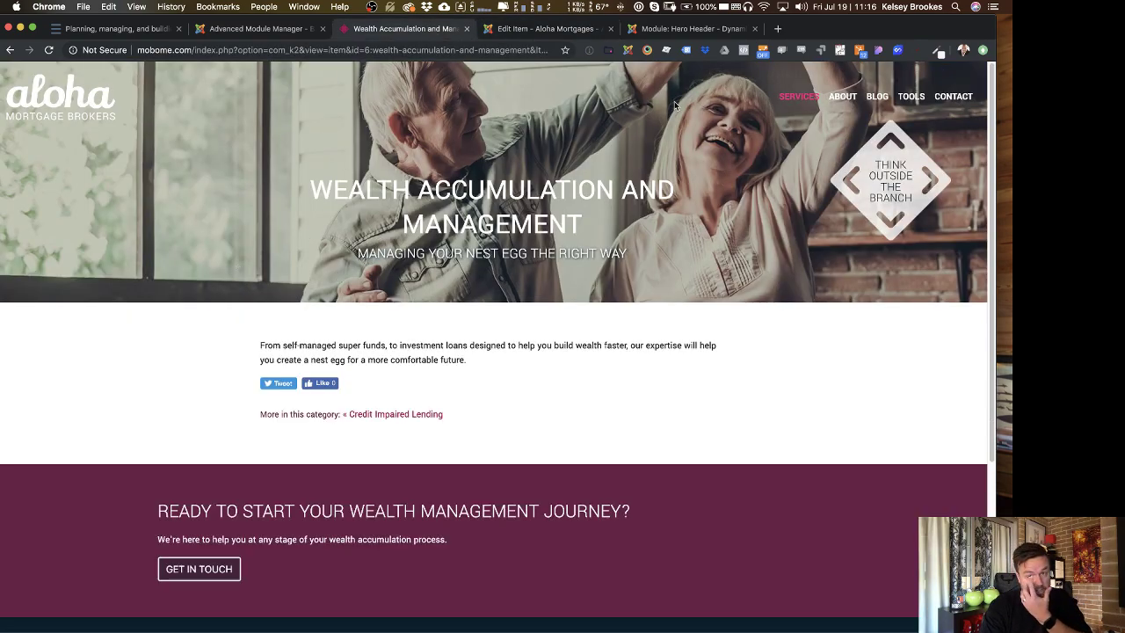
Return to the Hero Header - Dynamic module and review which item elements its layout options show or hide.
click(690, 28)
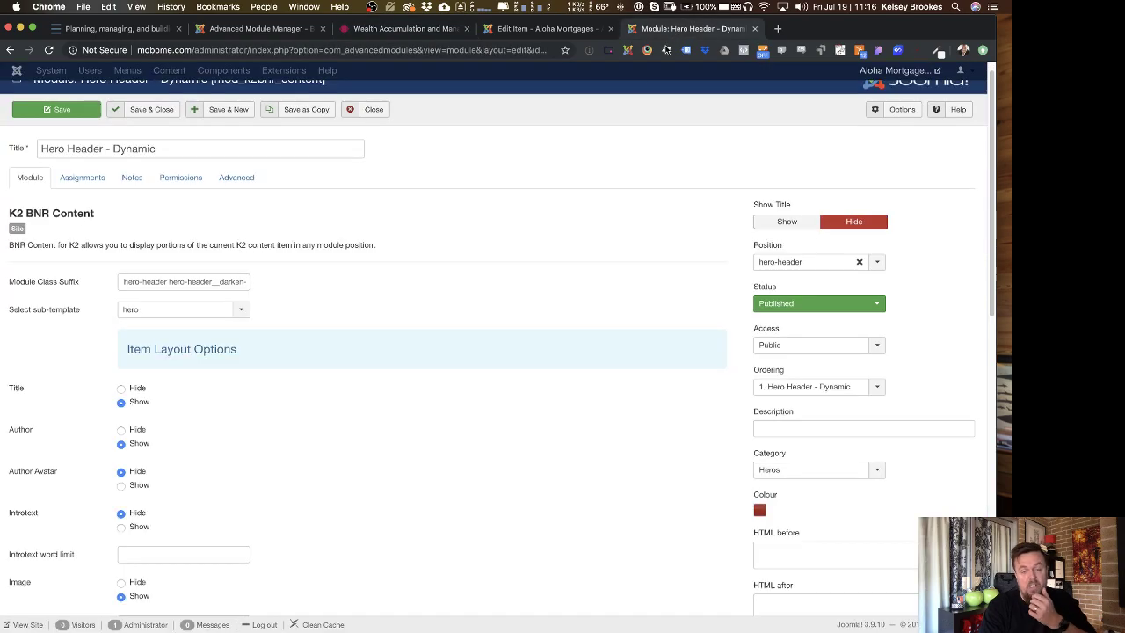
scroll(344, 348, down, 3)
right_click(345, 348)
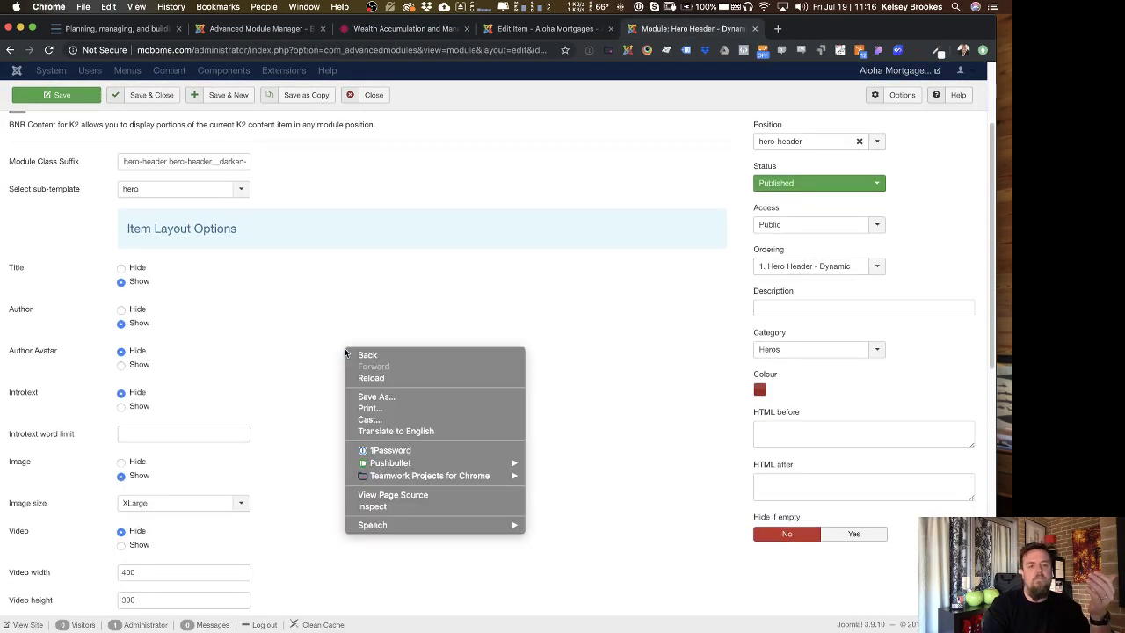
click(647, 191)
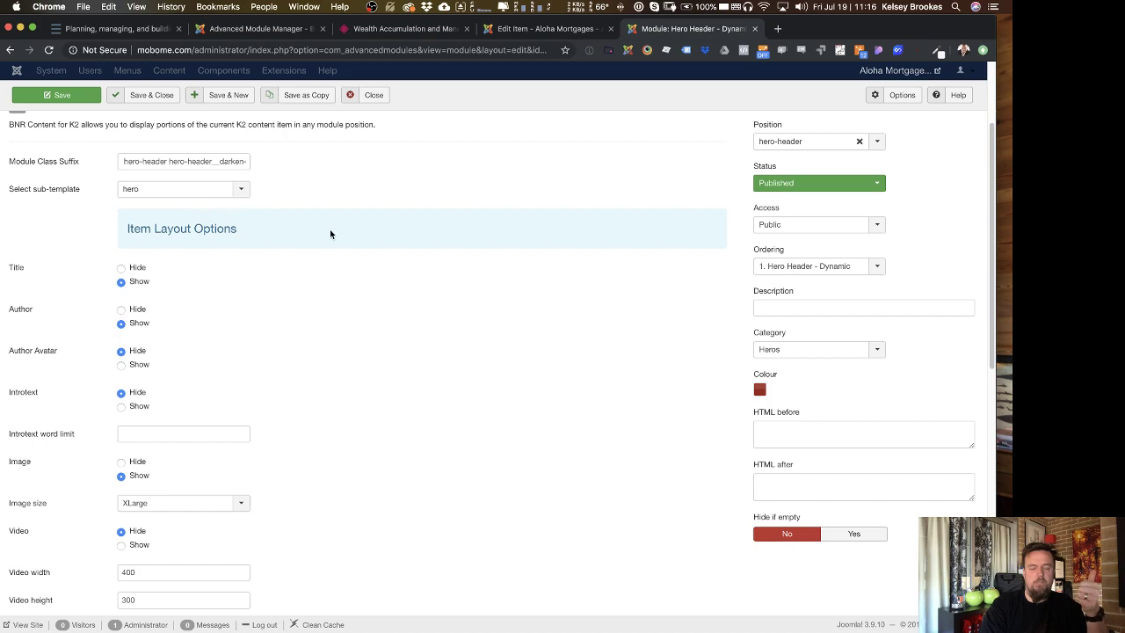
scroll(330, 232, up, 2)
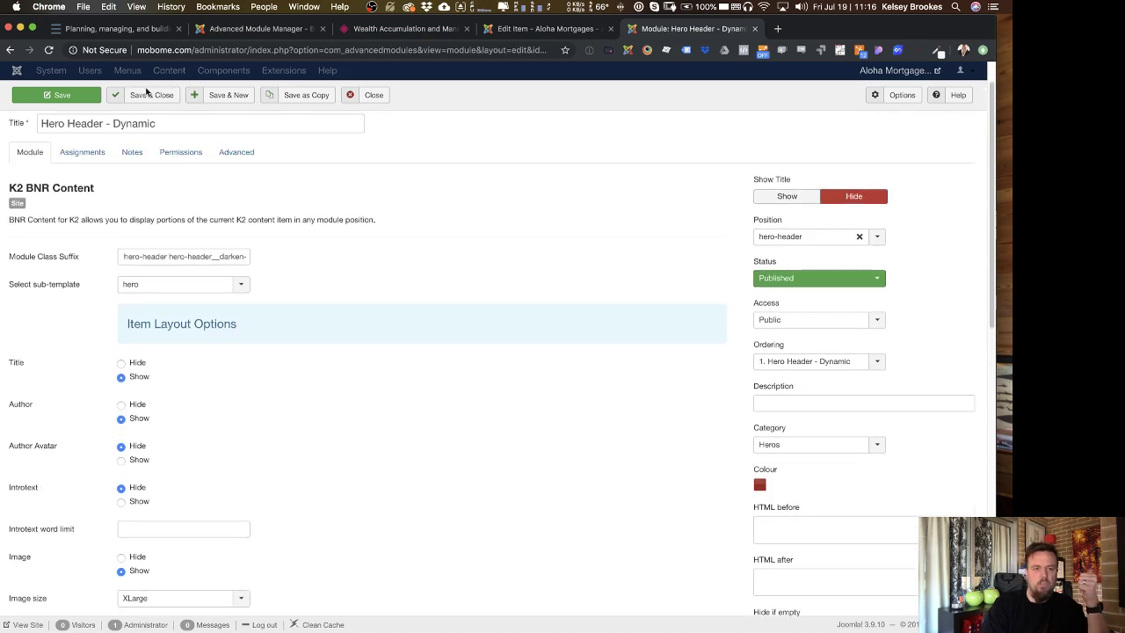
Examine the Hero Header - Dynamic module's assignments, including the home page rule and the K2 category selection and page types.
click(77, 152)
scroll(112, 193, down, 3)
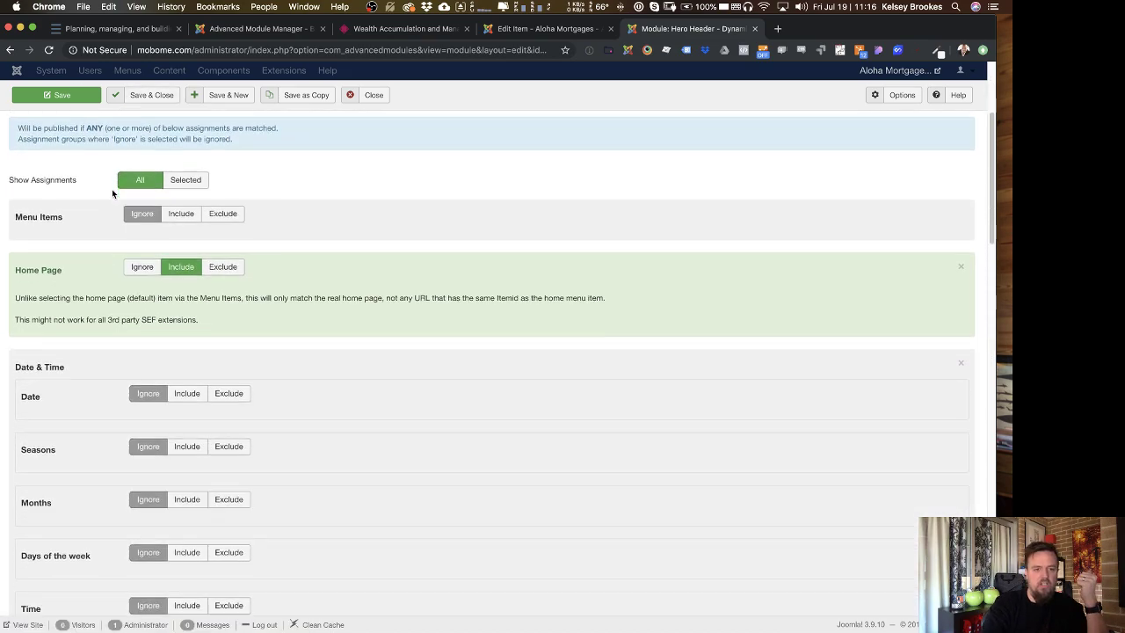
scroll(182, 270, down, 15)
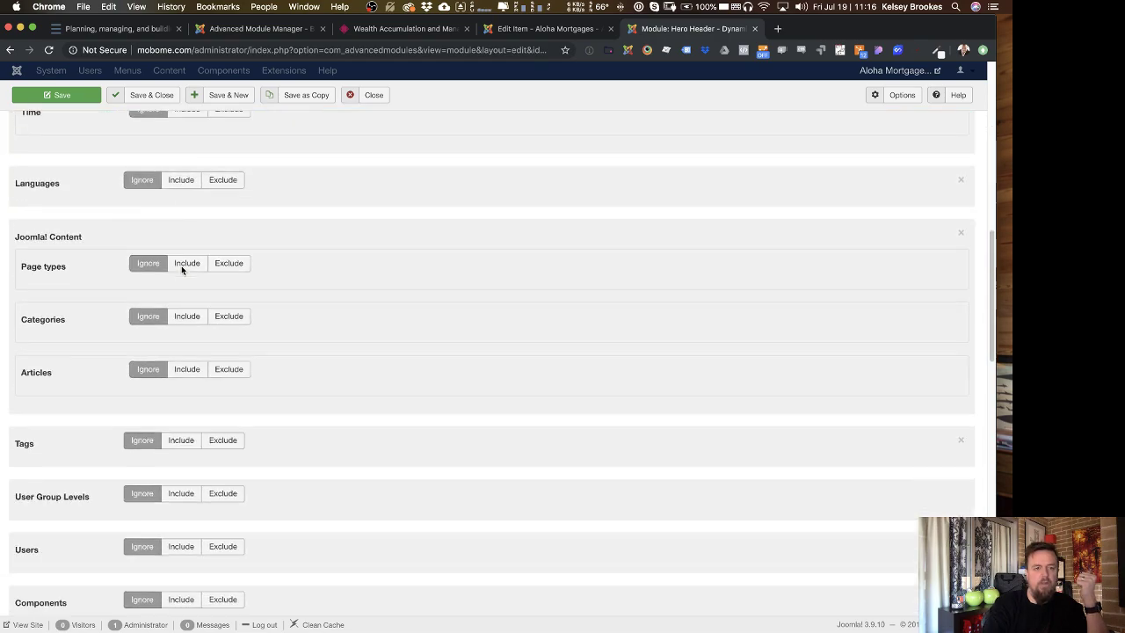
scroll(182, 270, down, 1)
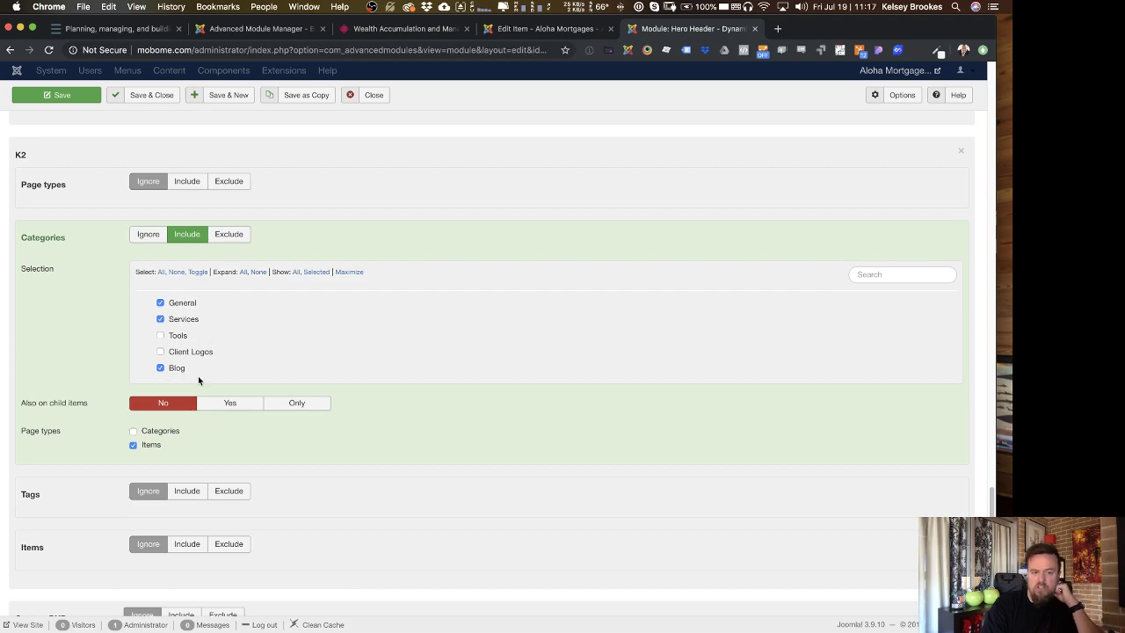
click(151, 445)
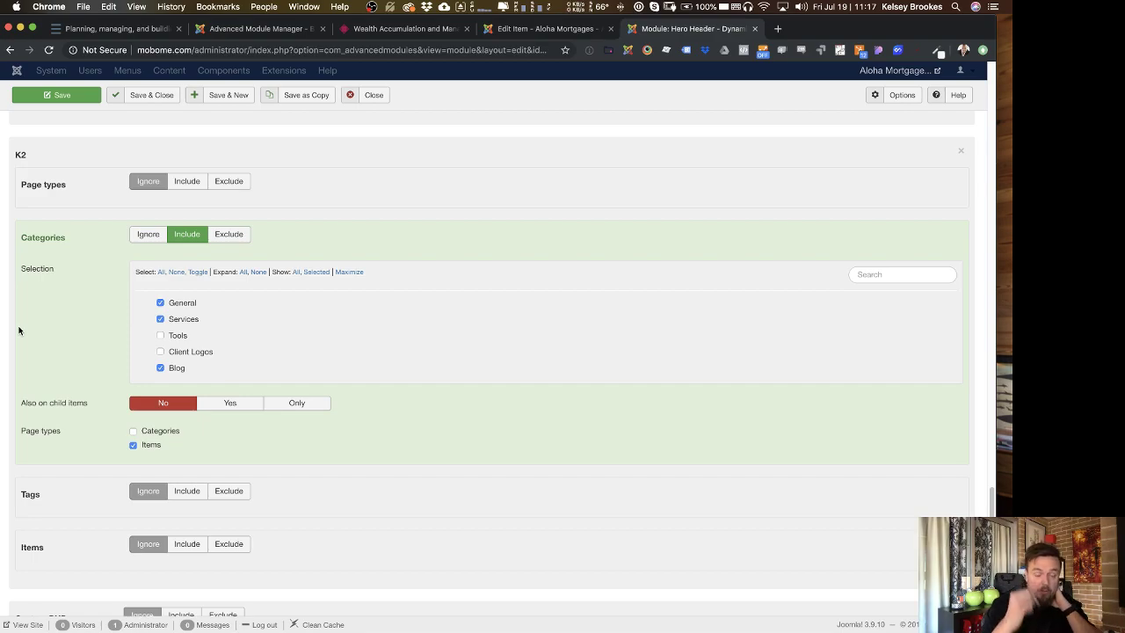
Return to the Hero Header - Dynamic module's main settings and close the module without saving.
scroll(20, 327, up, 15)
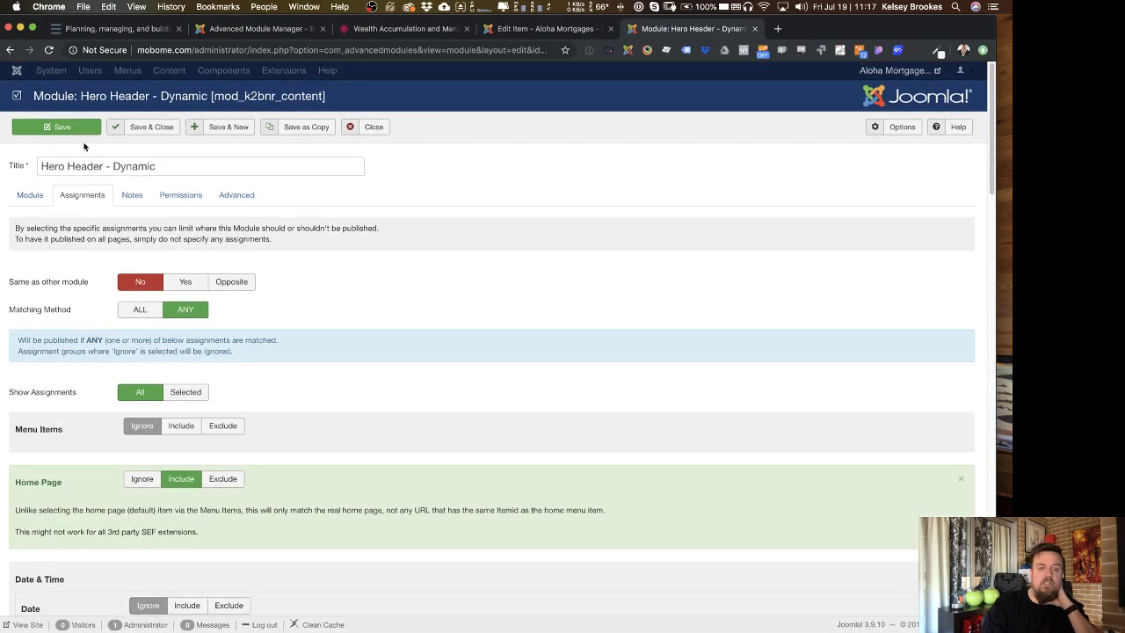
click(29, 195)
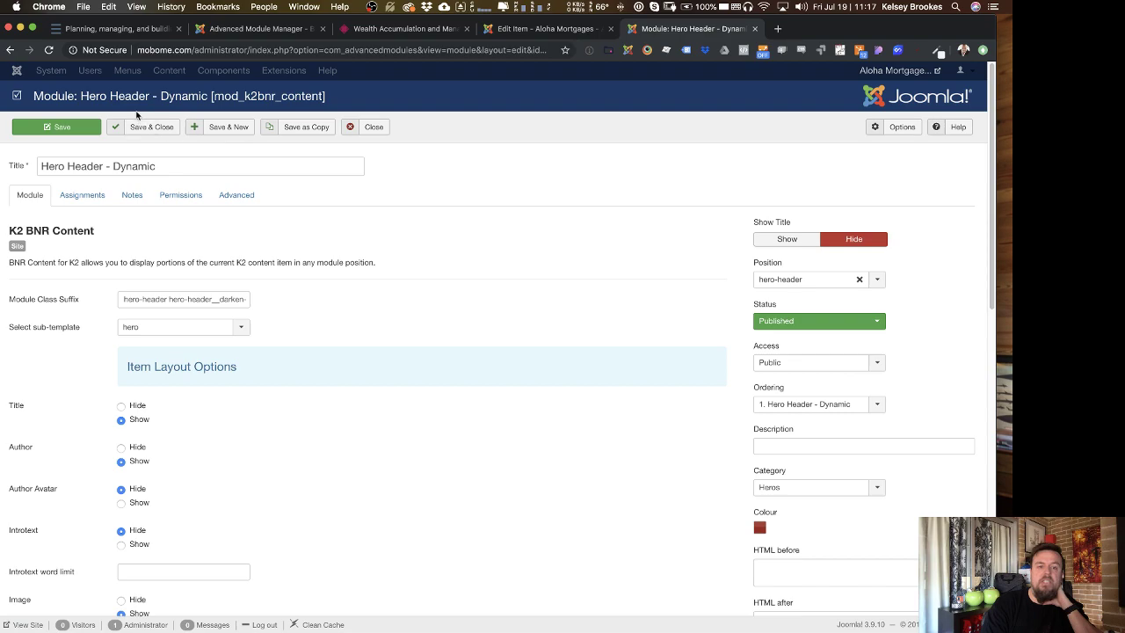
click(367, 128)
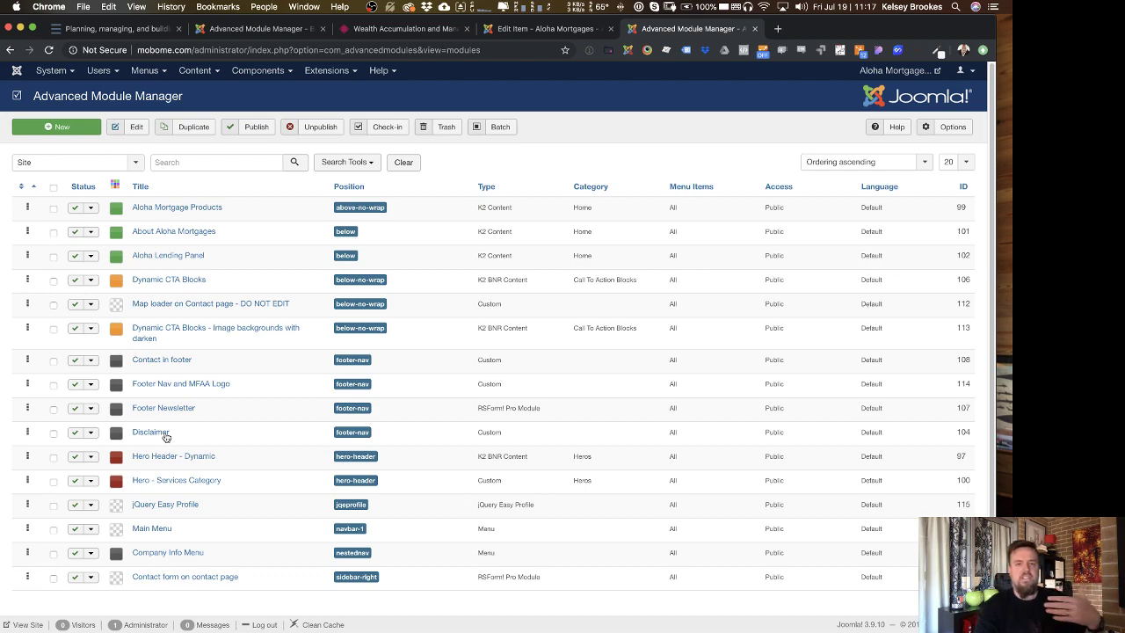
View the live Wealth Accumulation and Management page with its hero banner and body text.
click(413, 29)
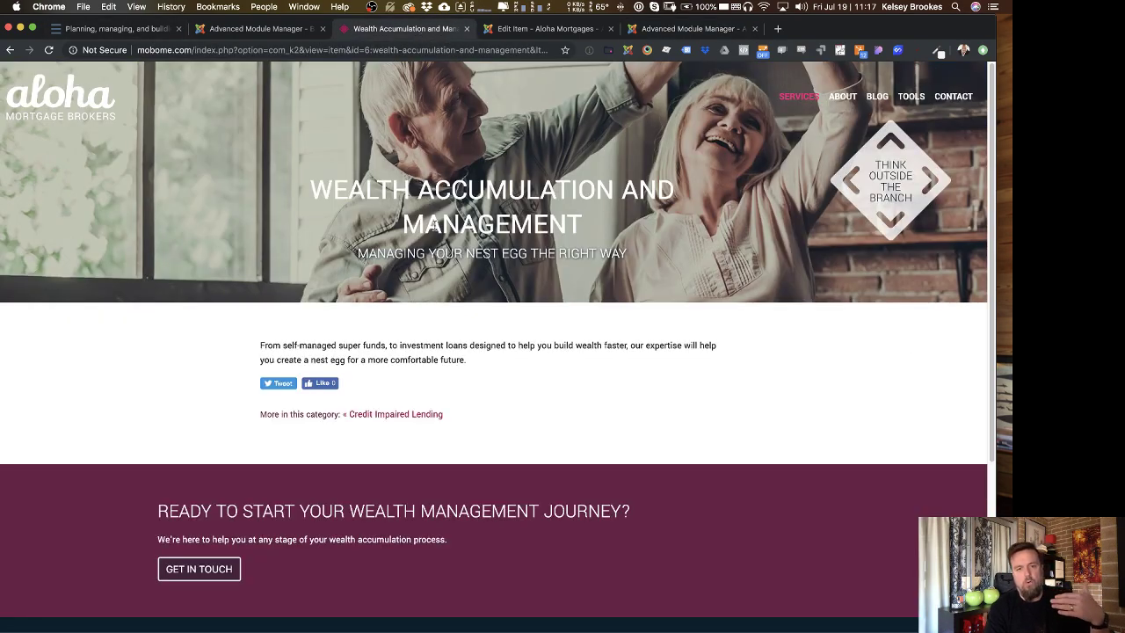
right_click(431, 348)
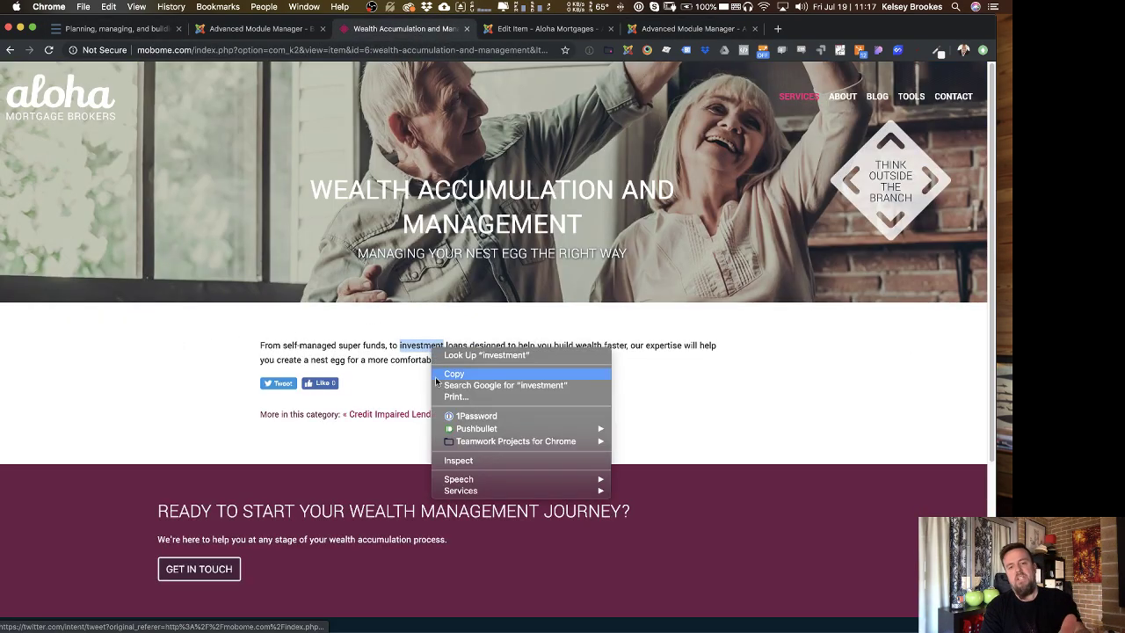
click(325, 242)
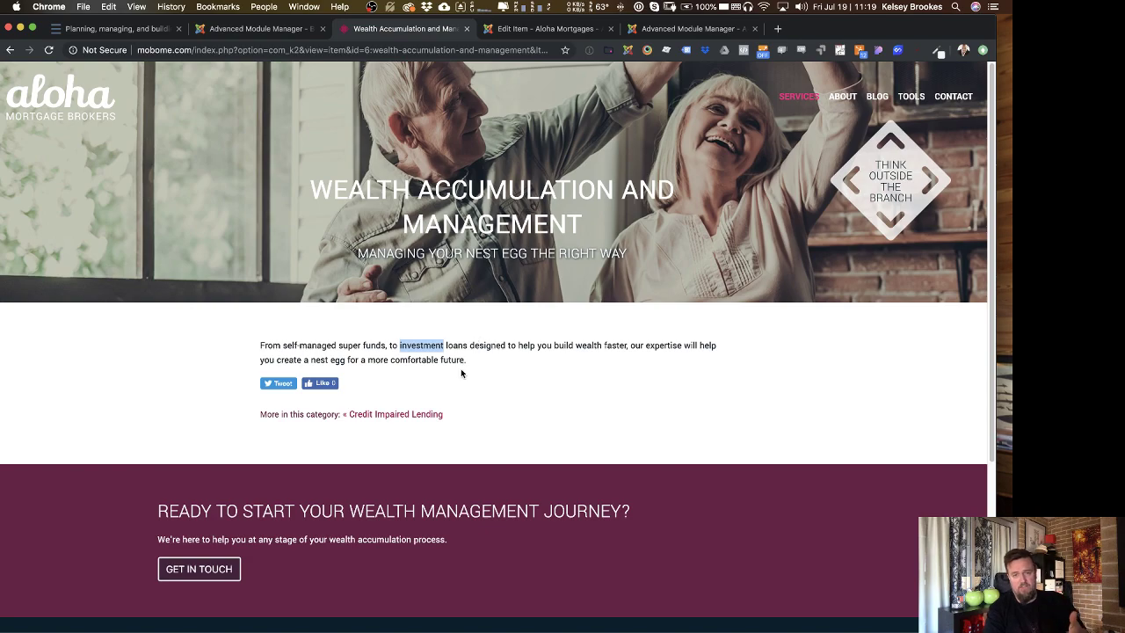
Locate the Dynamic CTA Blocks module in the module list and review the Wealth Accumulation and Management item's Call To Action extra fields.
click(705, 31)
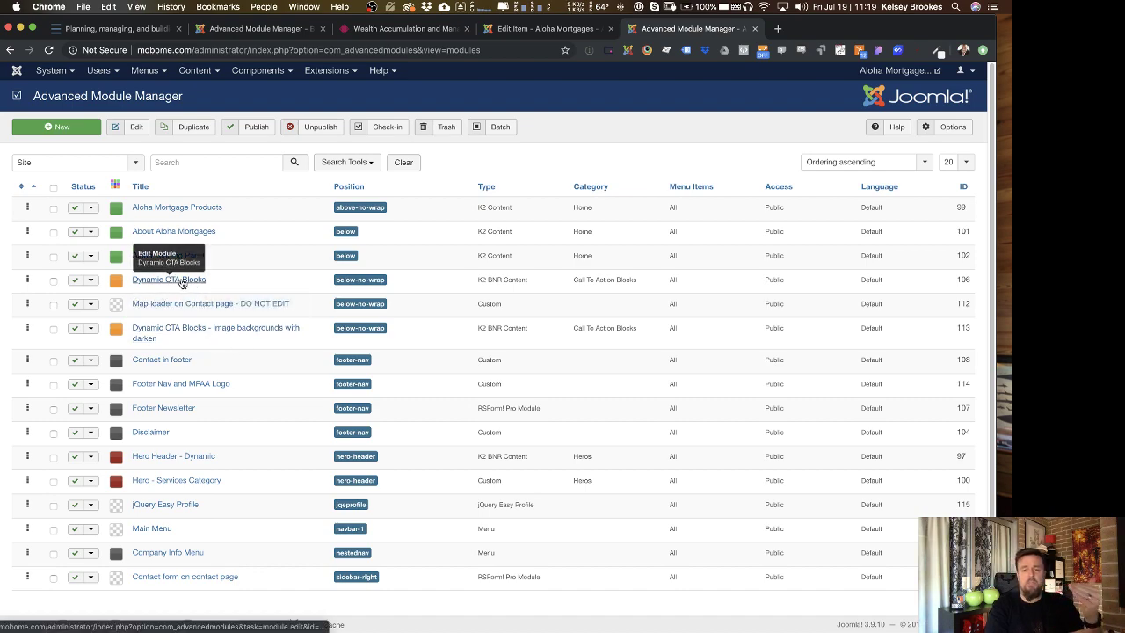
click(538, 30)
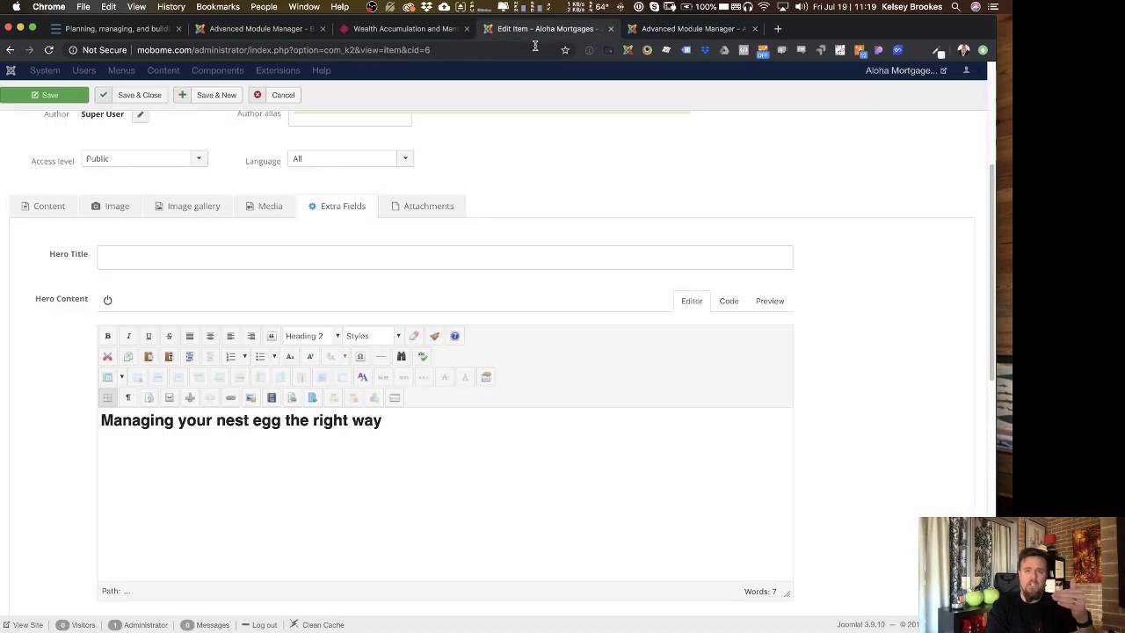
drag(992, 266, 870, 444)
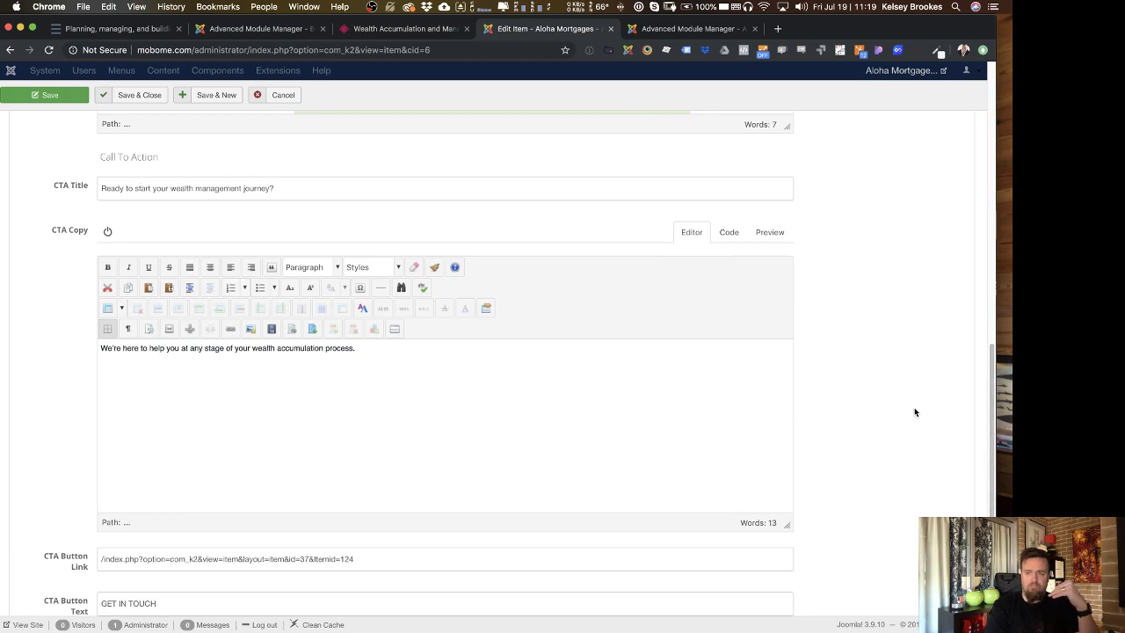
scroll(960, 456, down, 4)
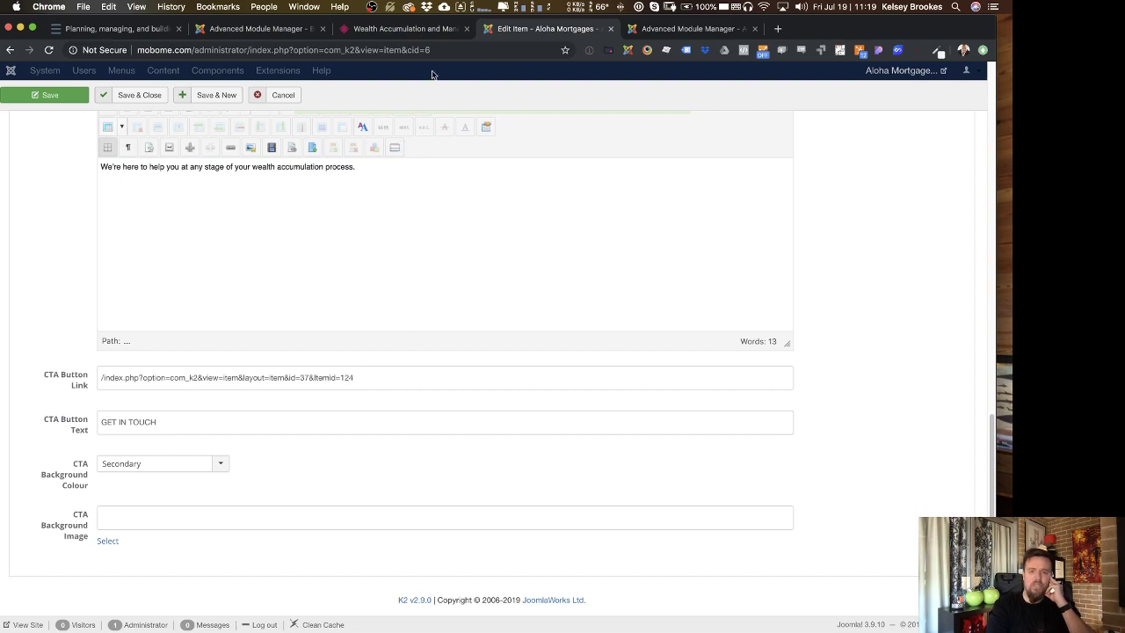
Compare the call-to-action block on the live page with the item's CTA title, copy and button fields.
click(427, 30)
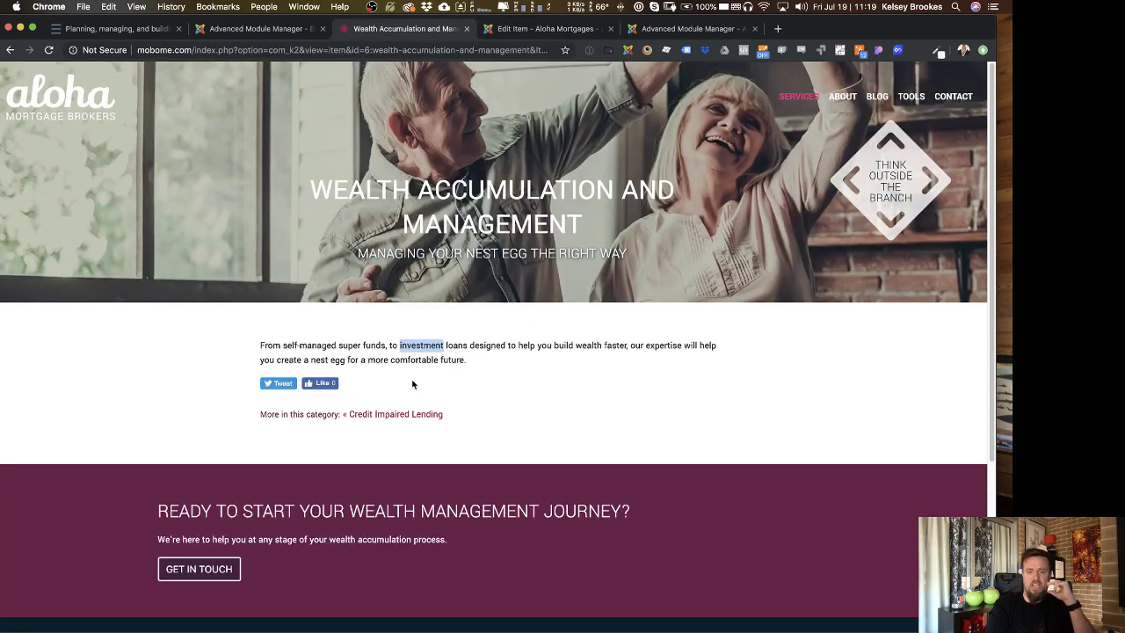
click(987, 437)
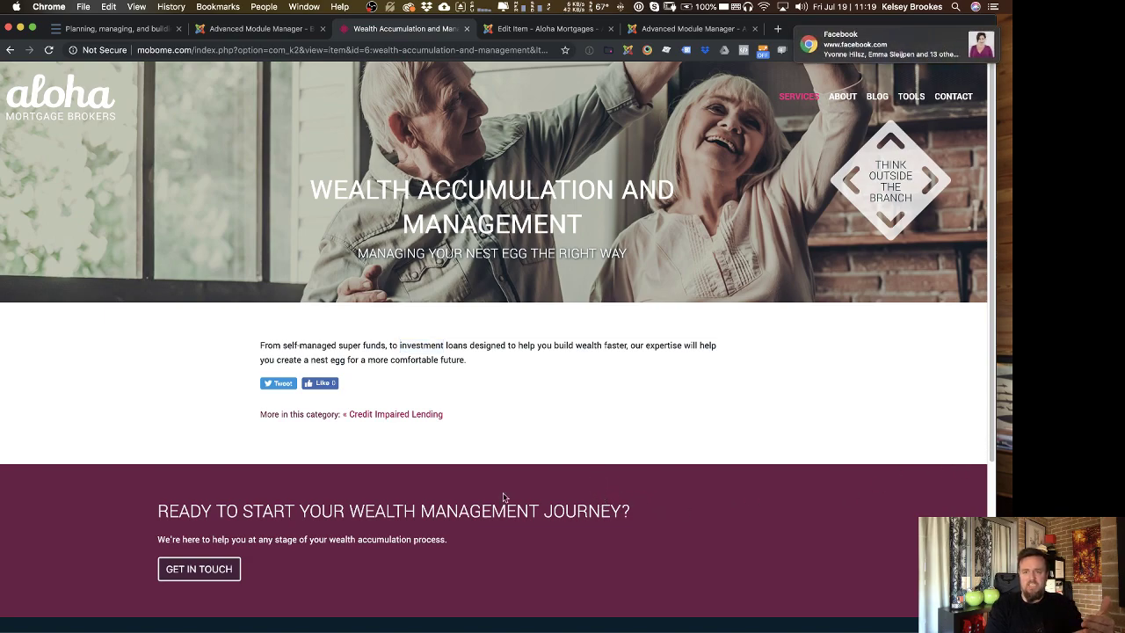
drag(156, 510, 577, 550)
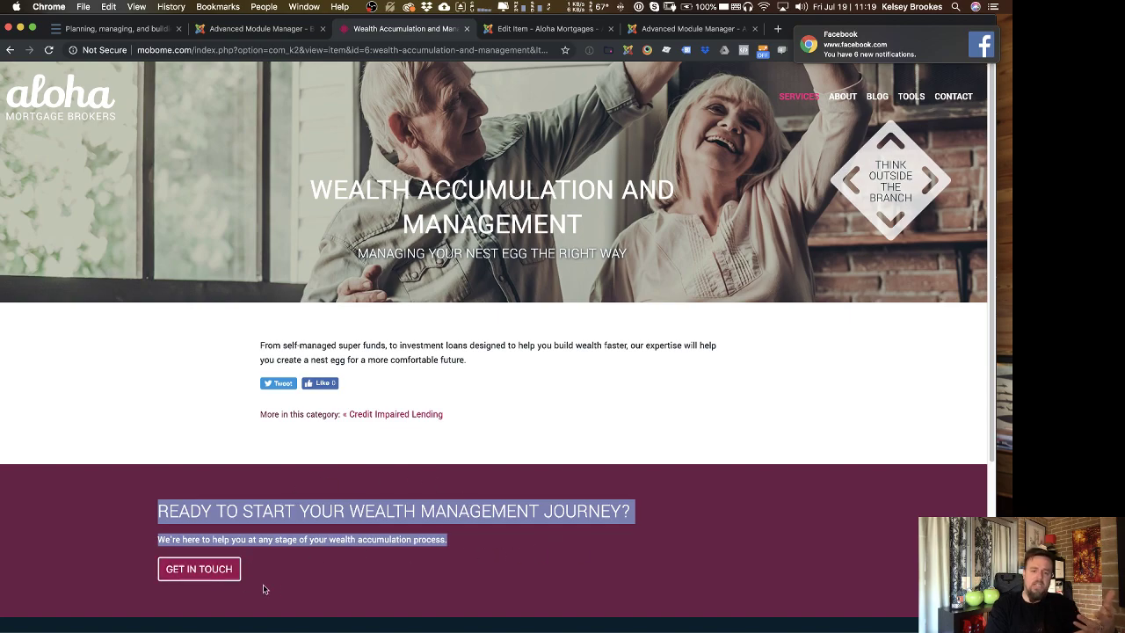
click(341, 592)
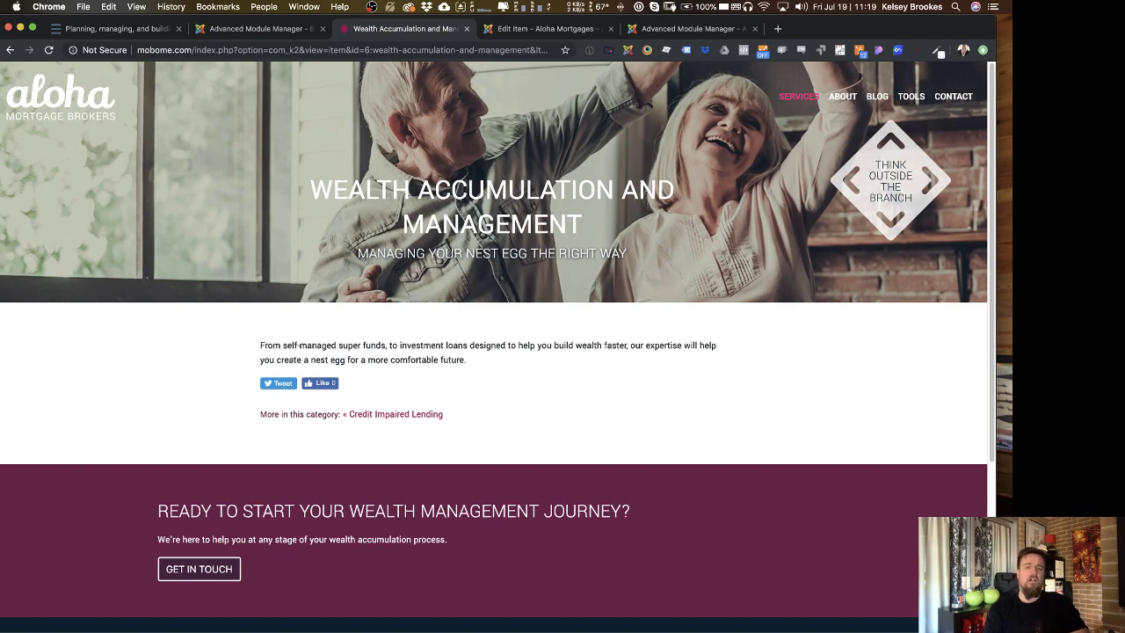
Cancel editing the Wealth Accumulation and Management item and return to the Aloha site's module list.
click(515, 29)
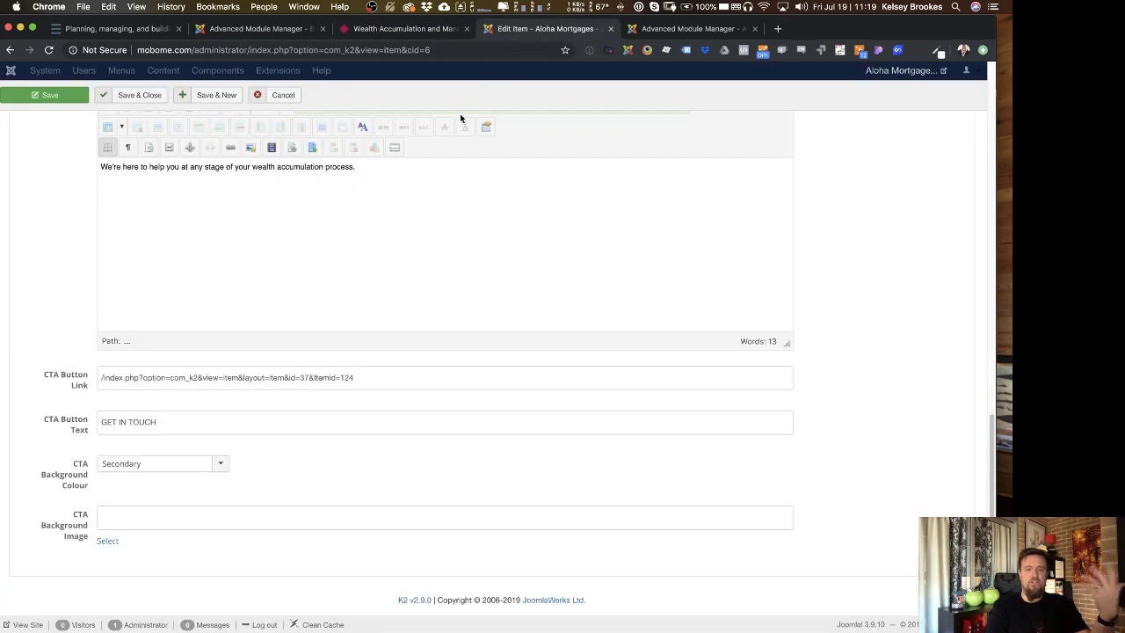
click(288, 97)
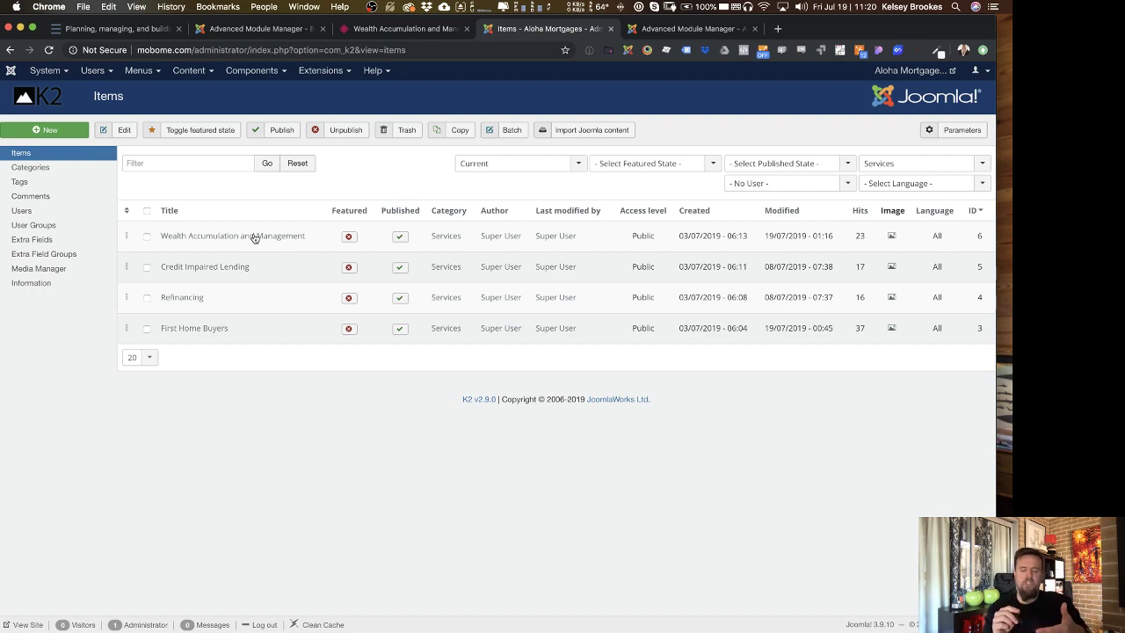
click(666, 32)
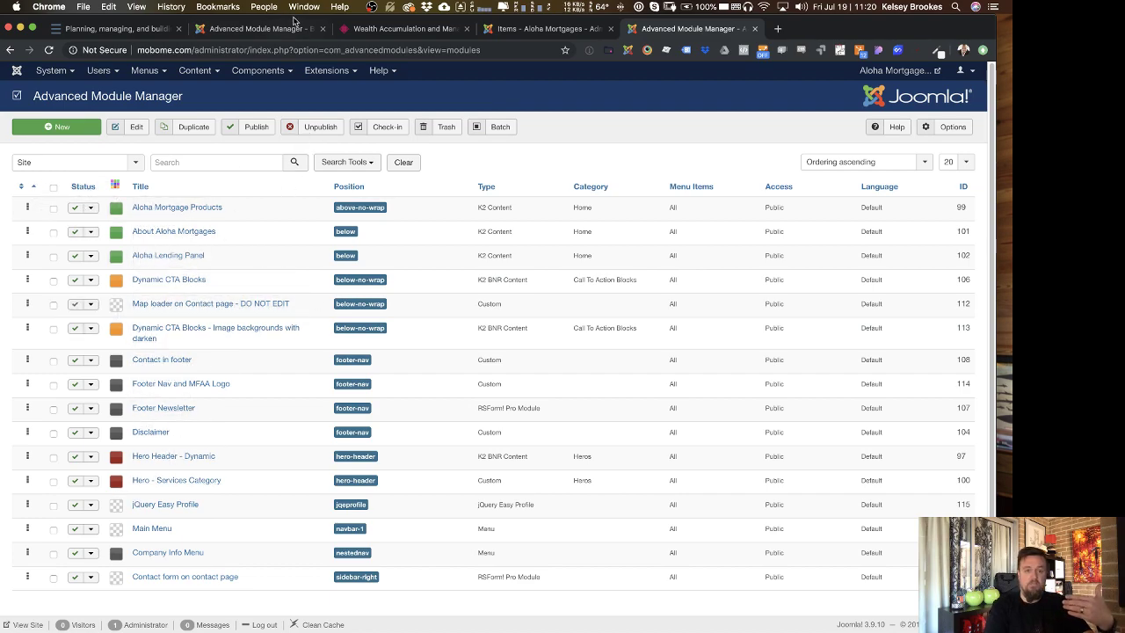
Open the Testimonials module in the Baker Developments administrator and review its sub-template, source and category filter settings.
click(246, 32)
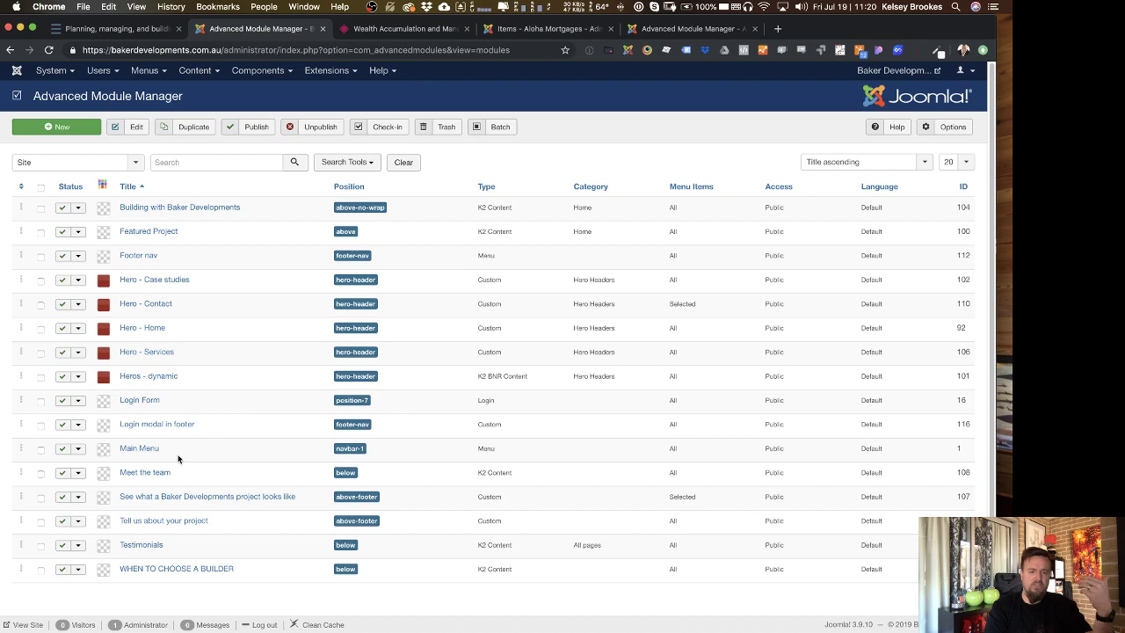
click(133, 545)
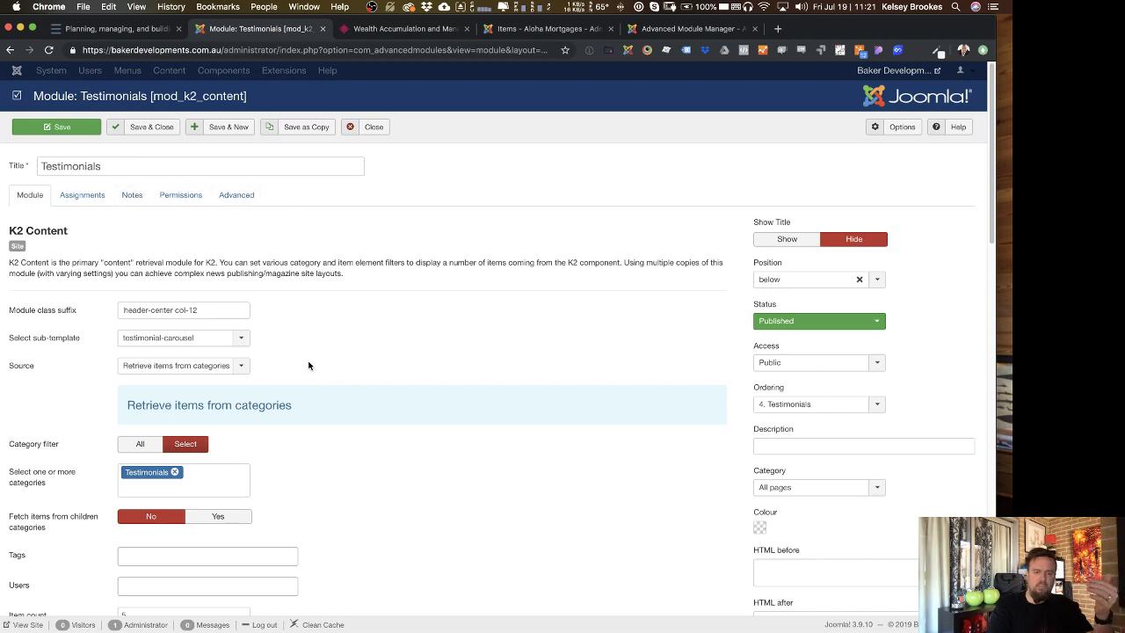
scroll(309, 366, down, 3)
scroll(309, 366, down, 2)
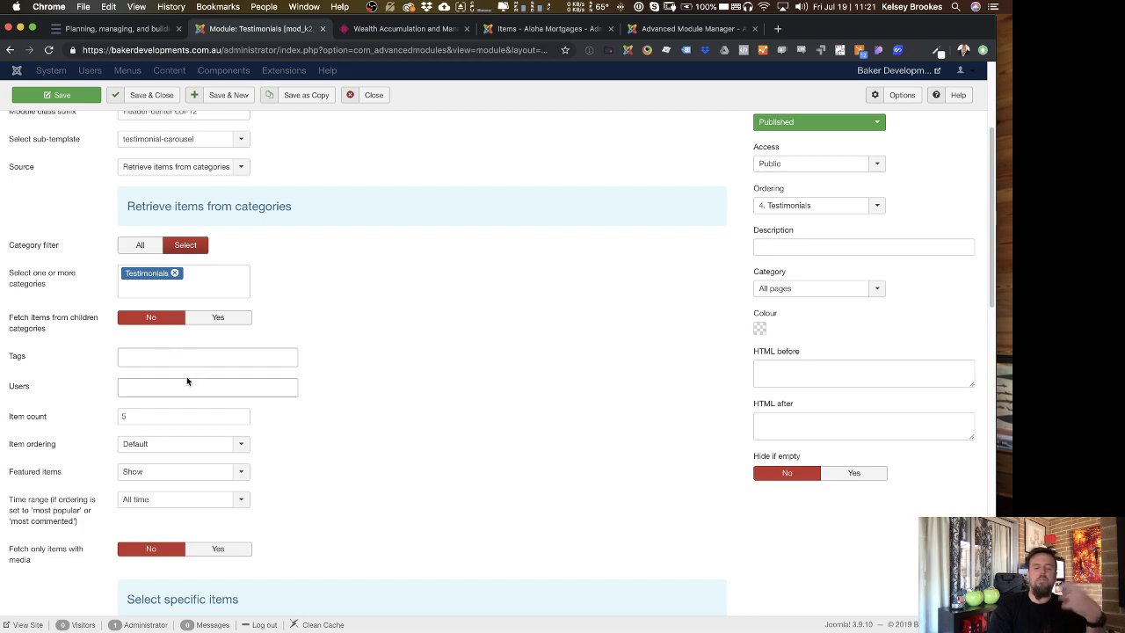
scroll(196, 363, up, 5)
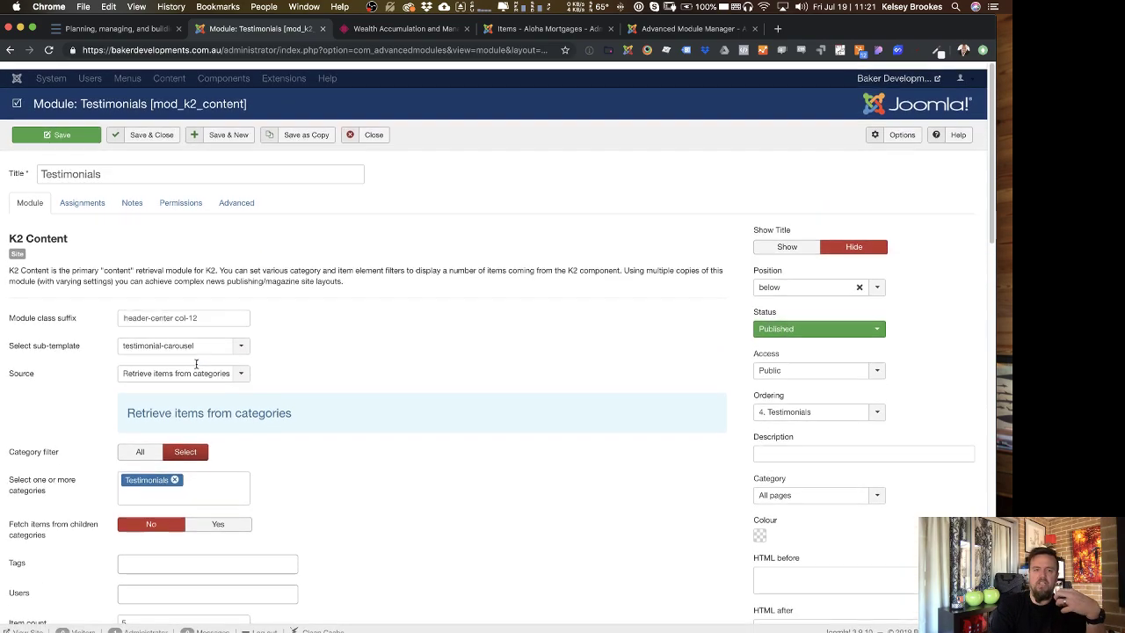
Examine the Testimonials module's K2 assignments, including its categories, page types and excluded items, and close the module without saving.
click(90, 198)
scroll(114, 200, down, 3)
scroll(117, 204, down, 10)
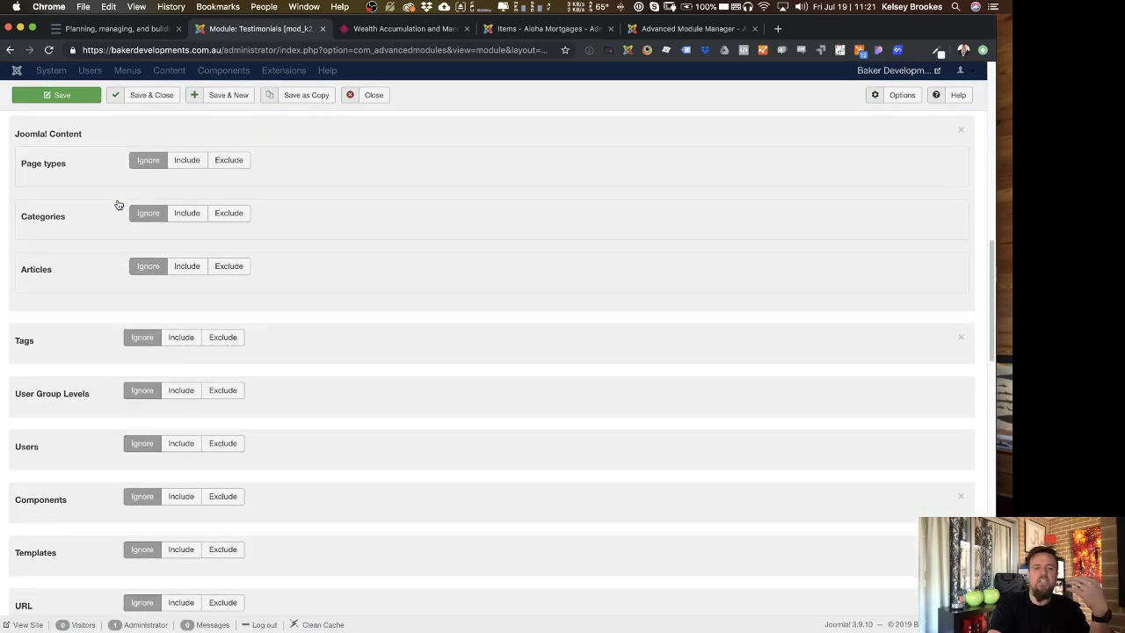
scroll(298, 343, down, 5)
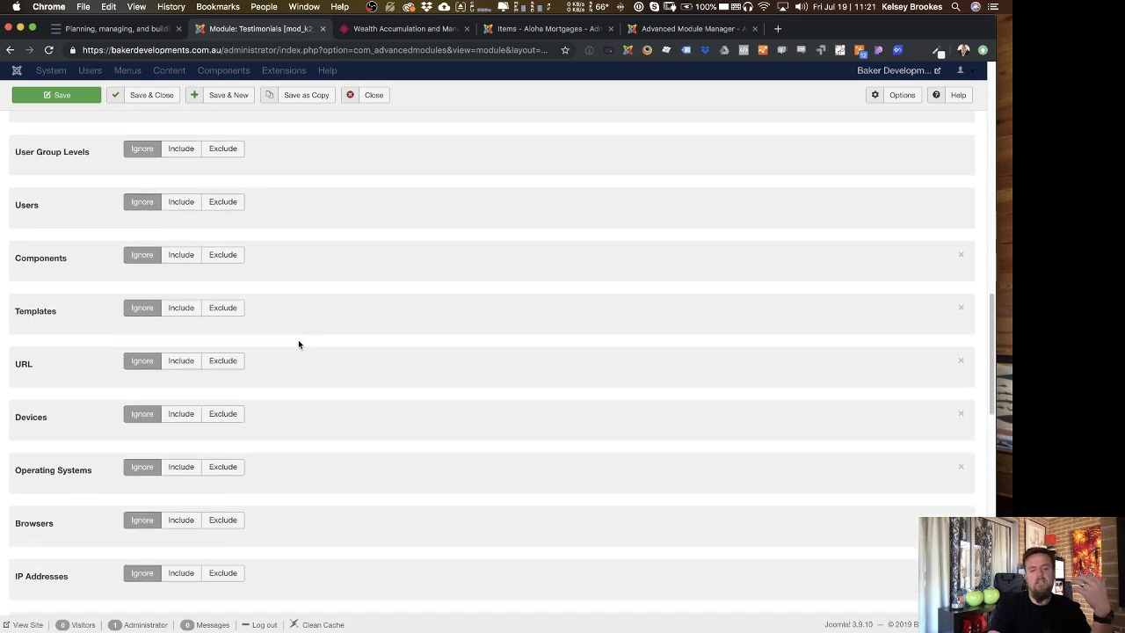
scroll(298, 344, up, 4)
scroll(298, 344, down, 8)
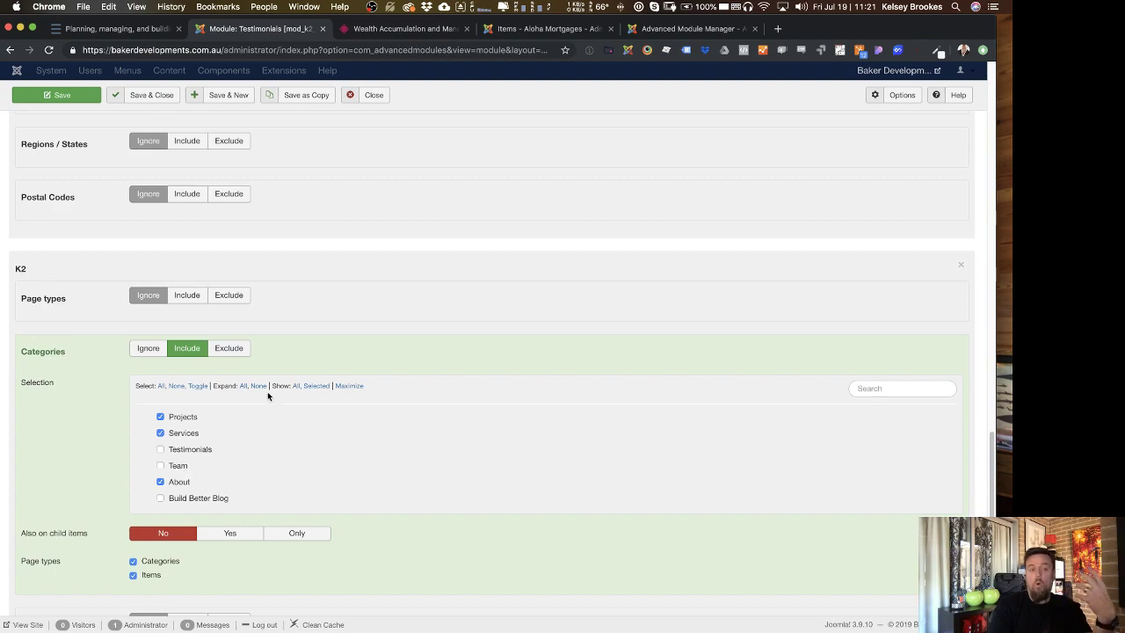
scroll(229, 303, down, 5)
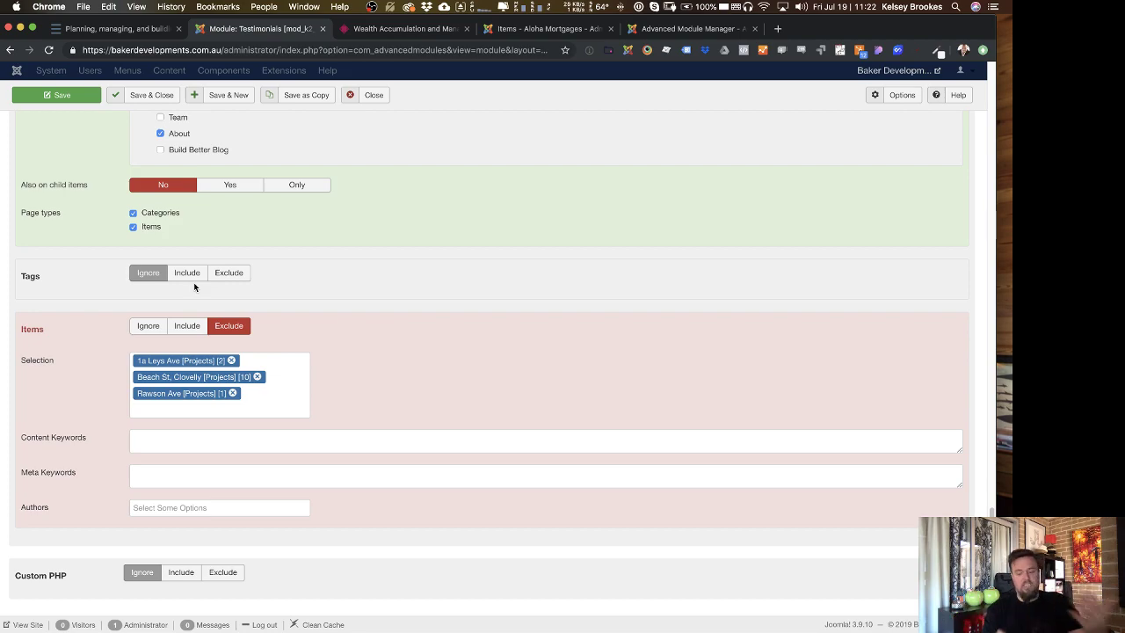
double_click(465, 190)
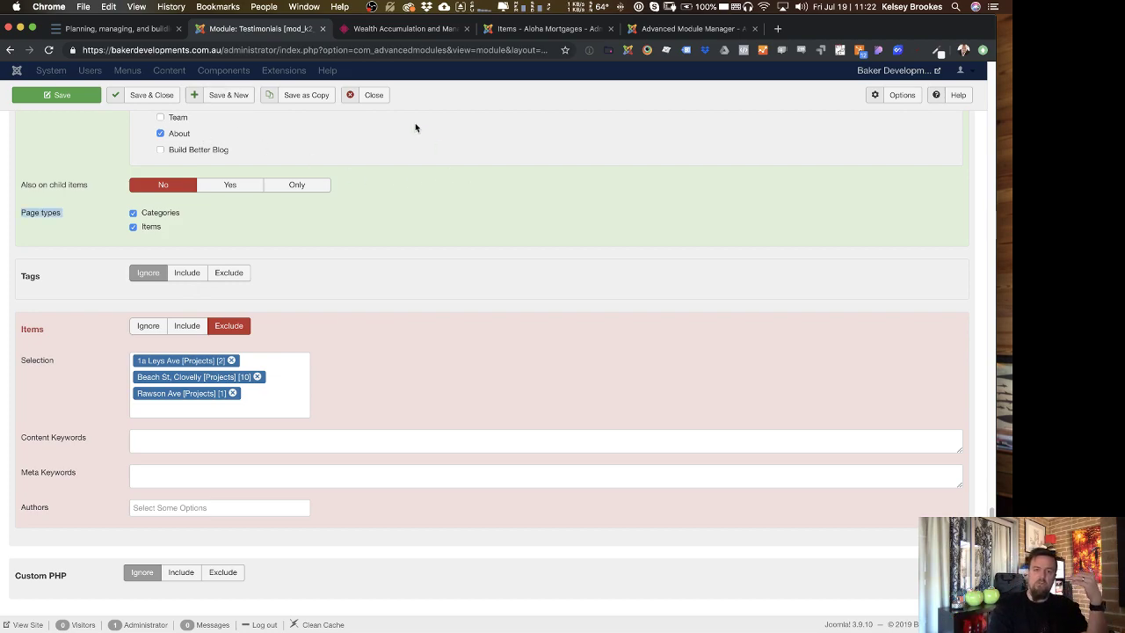
click(385, 99)
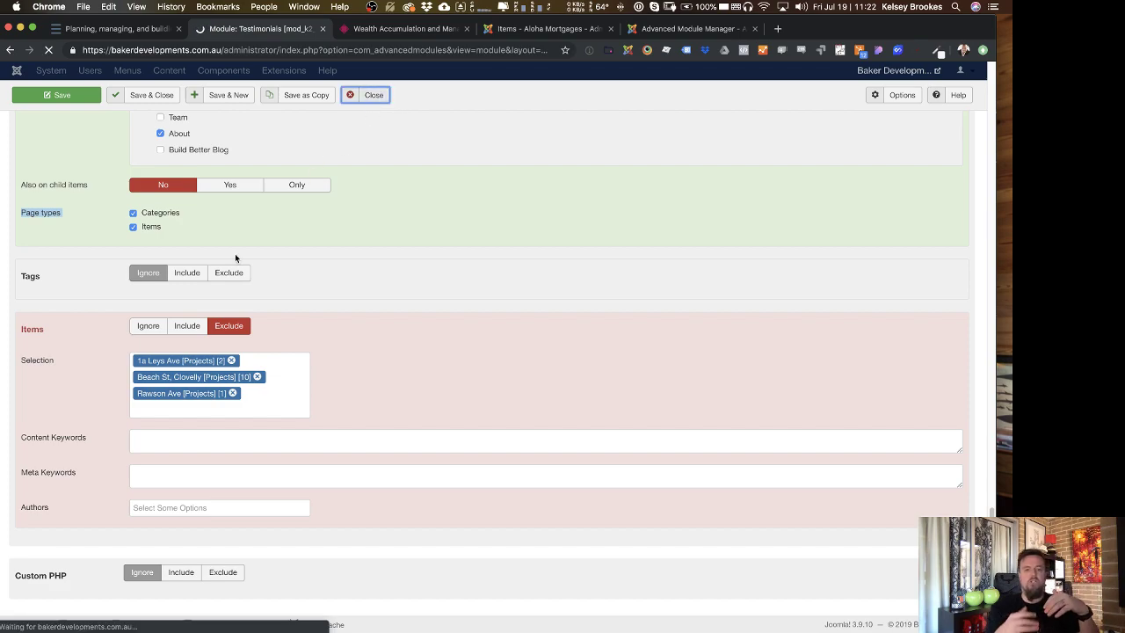